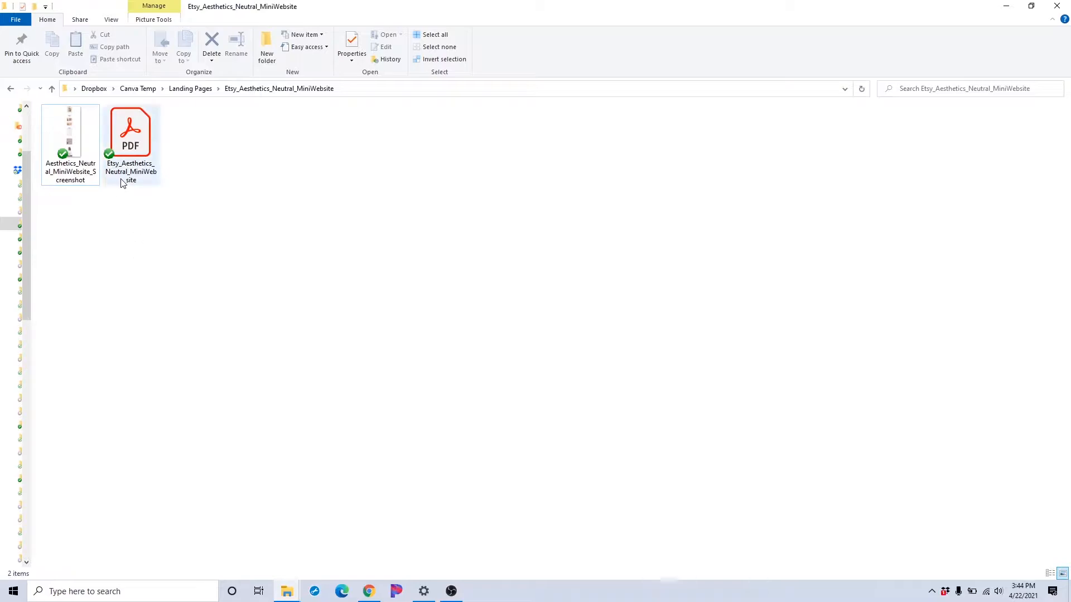
Open the Etsy_Aesthetics_Neutral_MiniWebsite PDF and maximize its window
{"action": "left_click", "coordinate": [128, 154]}
{"action": "double_click", "coordinate": [127, 153]}
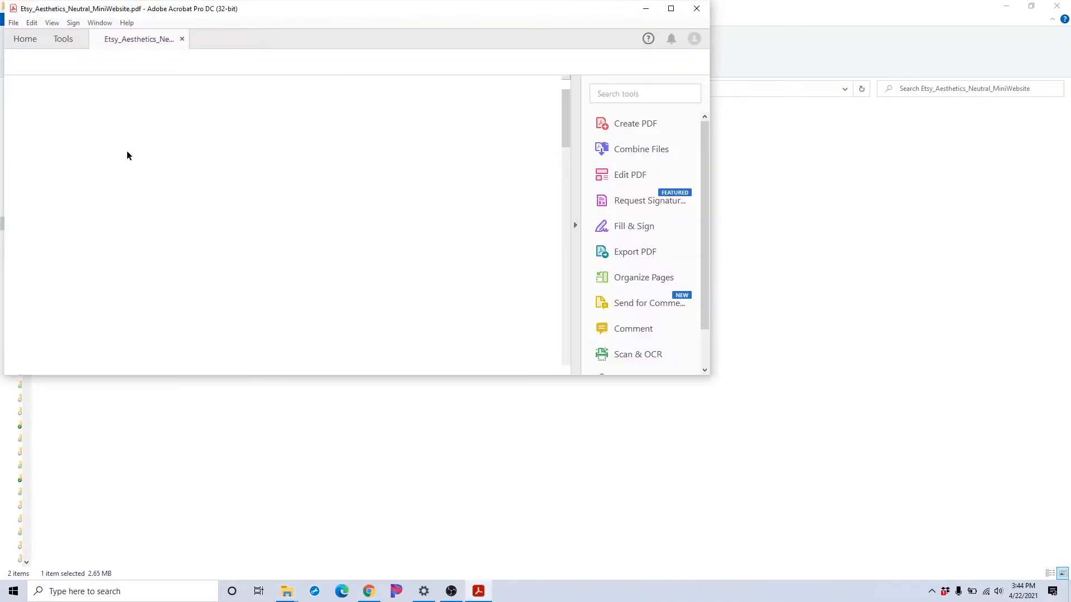
{"action": "left_click", "coordinate": [675, 12]}
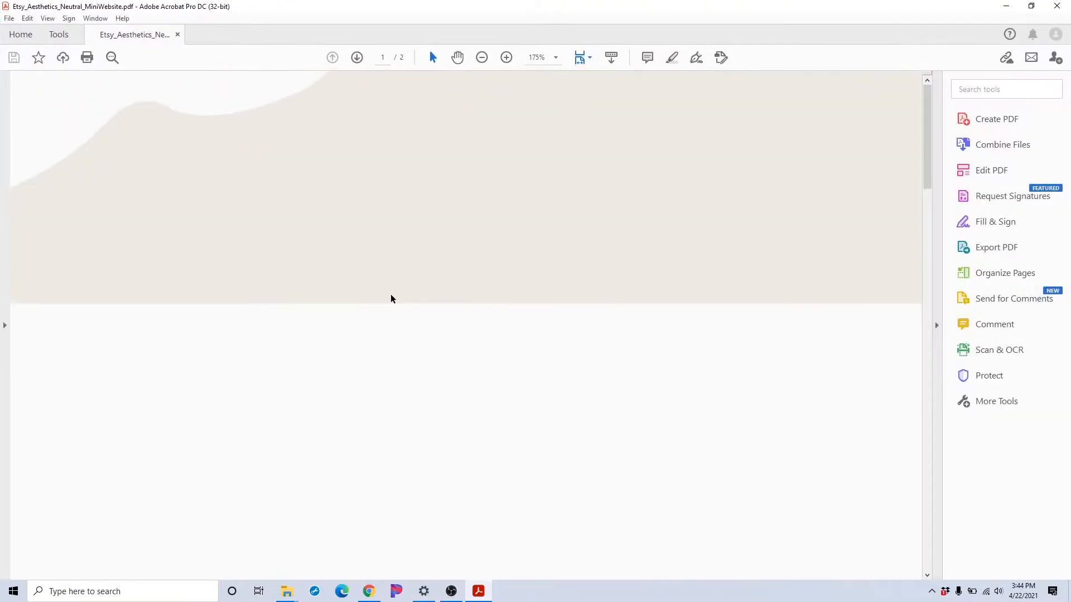
Follow the PDF's Canva template link and create your own copy of the template with Use template
{"action": "scroll", "coordinate": [307, 430], "scroll_direction": "down", "scroll_amount": 1}
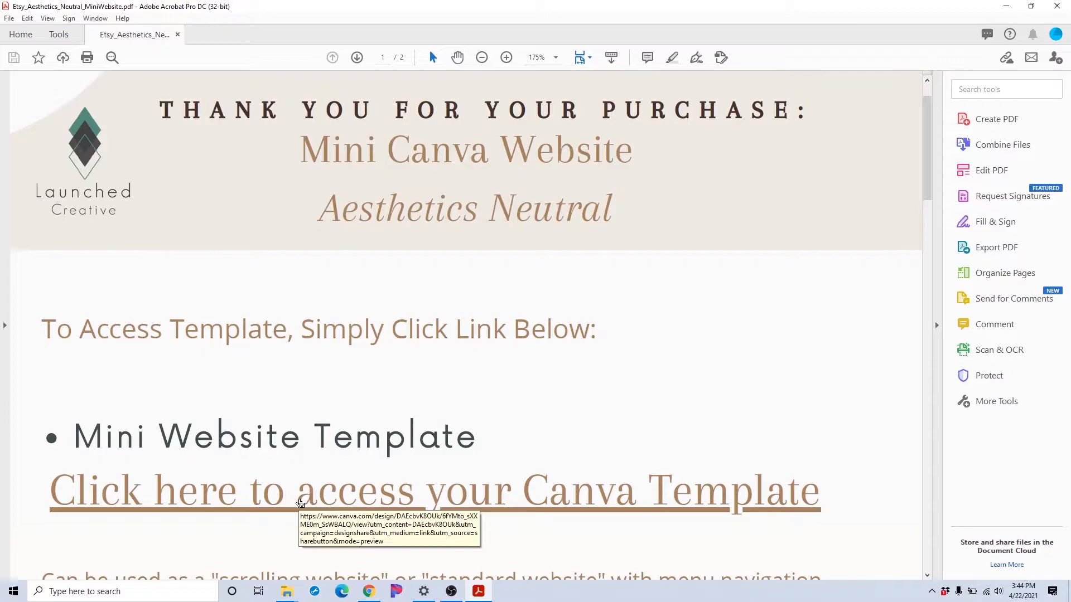
{"action": "left_click", "coordinate": [300, 503]}
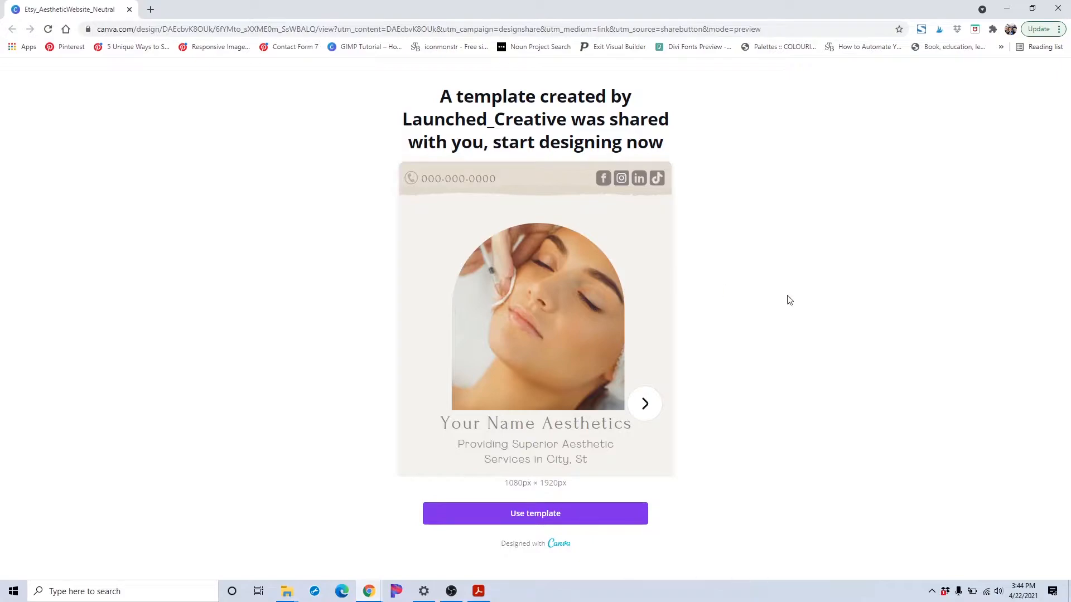
{"action": "left_click", "coordinate": [566, 514]}
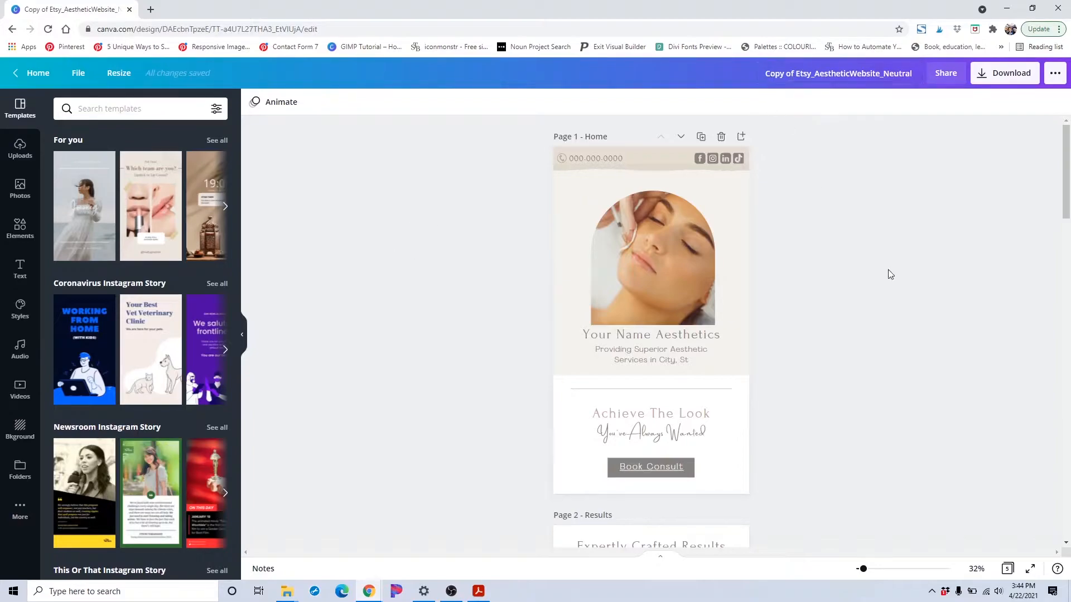
Go to the Canva home page and reopen the copied design from Your designs
{"action": "scroll", "coordinate": [891, 273], "scroll_direction": "down", "scroll_amount": 1}
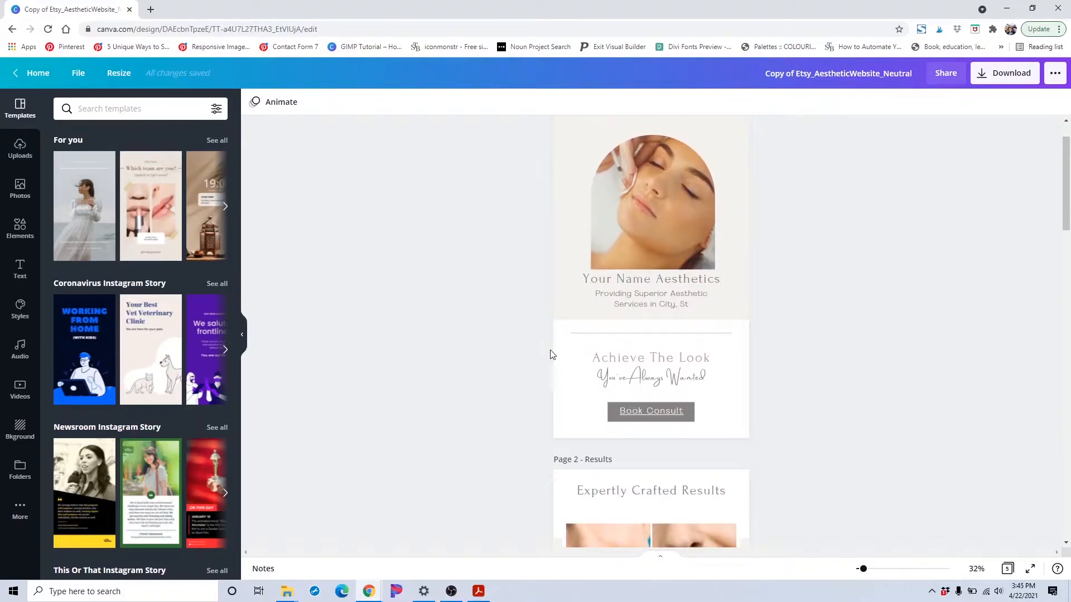
{"action": "scroll", "coordinate": [509, 339], "scroll_direction": "up", "scroll_amount": 1}
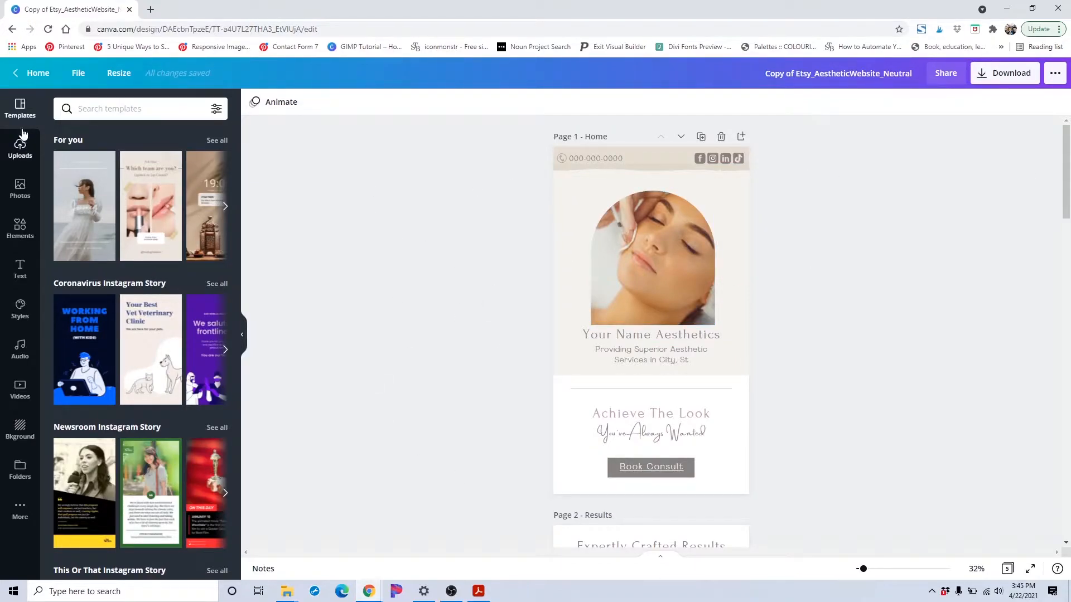
{"action": "left_click", "coordinate": [31, 73]}
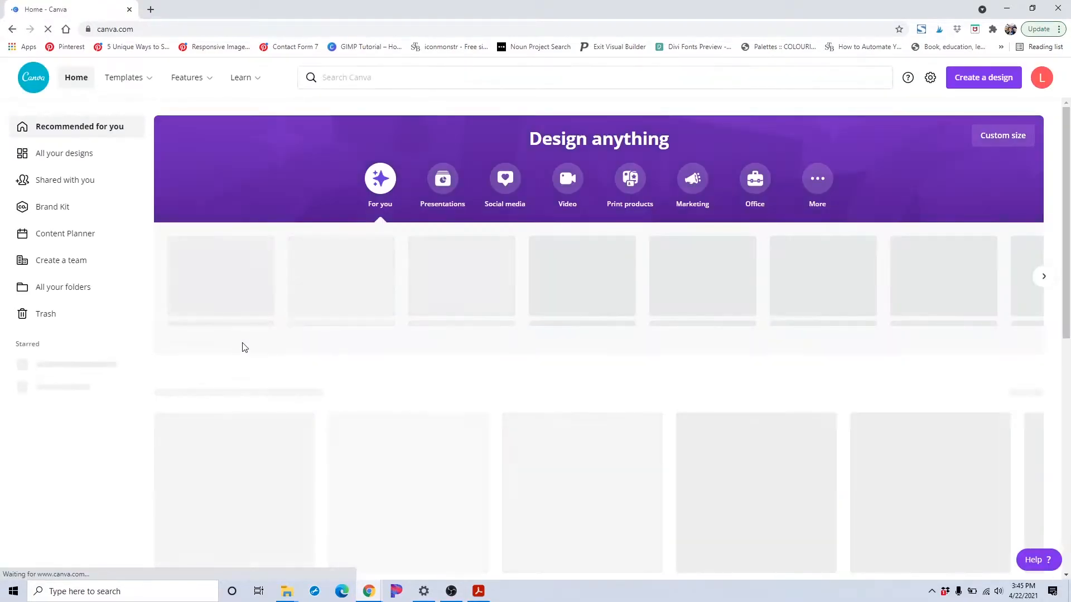
{"action": "scroll", "coordinate": [243, 409], "scroll_direction": "down", "scroll_amount": 1}
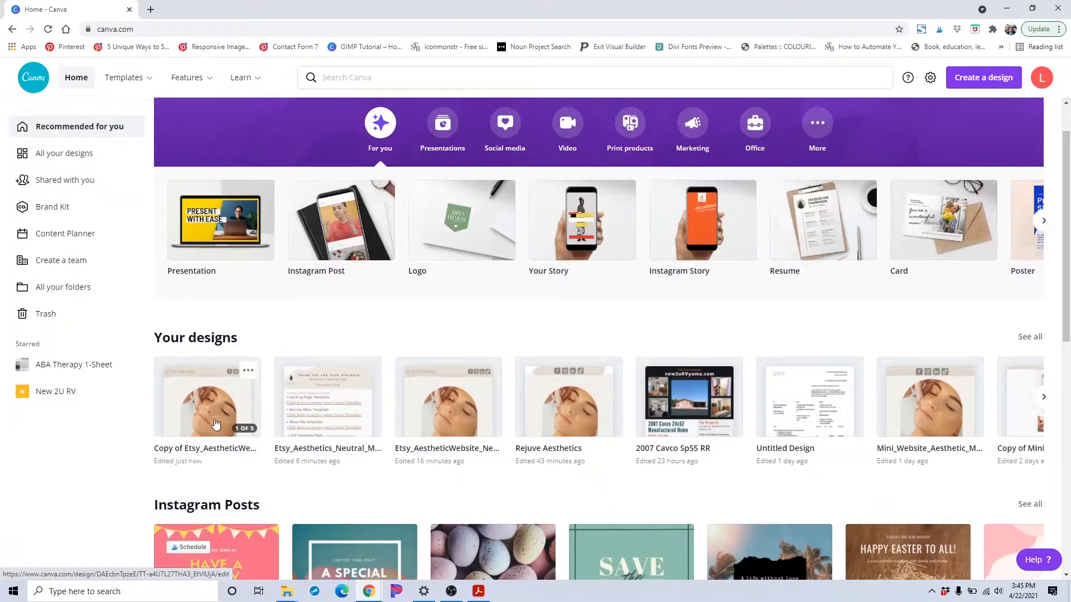
{"action": "left_click", "coordinate": [243, 413]}
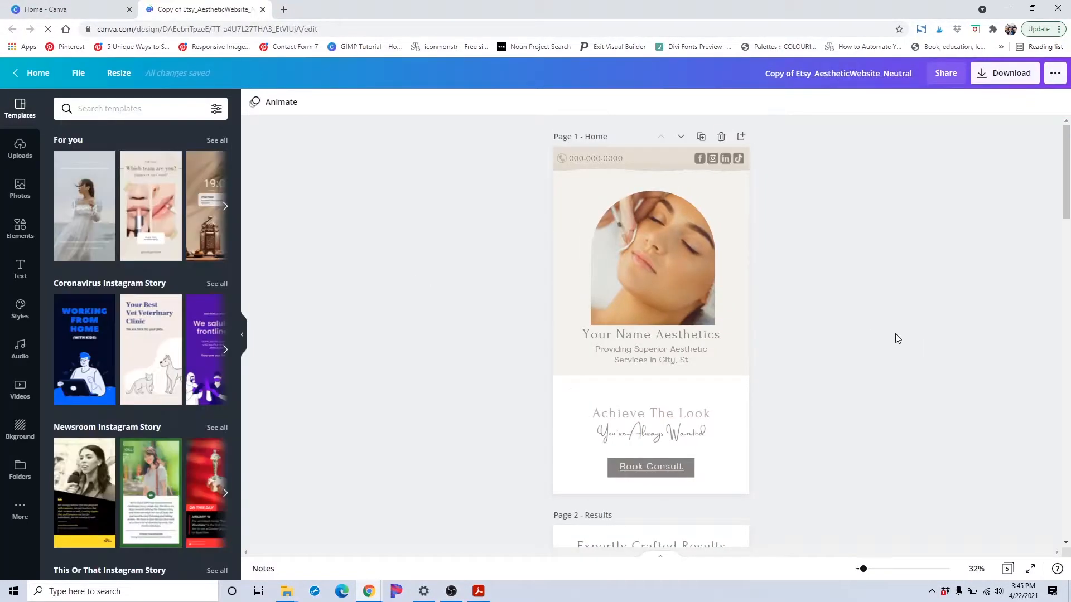
Scroll through the template pages and examine the home page's hero section
{"action": "scroll", "coordinate": [896, 337], "scroll_direction": "down", "scroll_amount": 1}
{"action": "scroll", "coordinate": [897, 338], "scroll_direction": "down", "scroll_amount": 2}
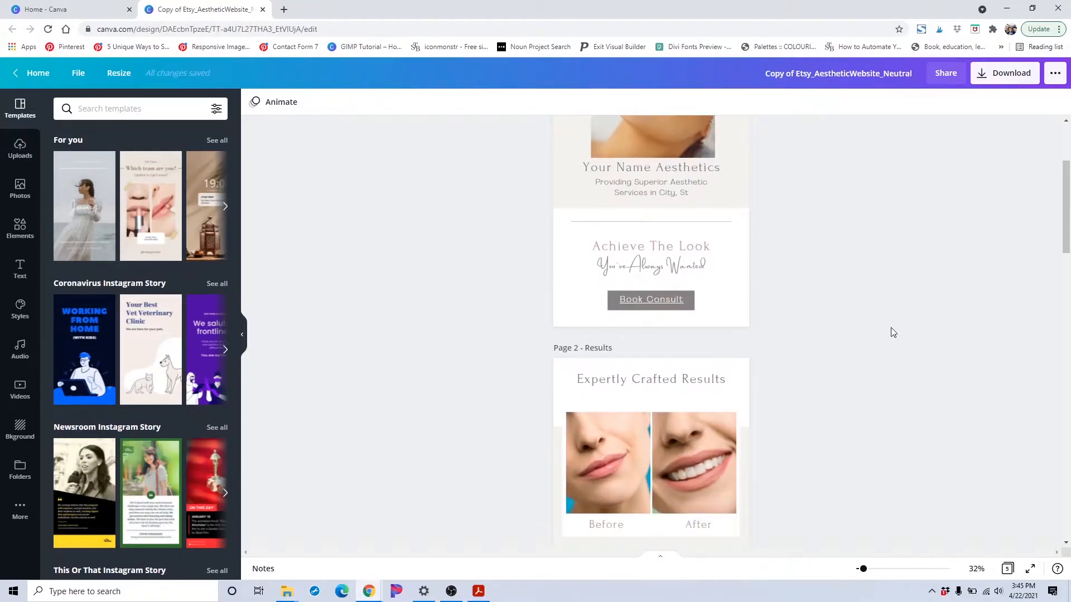
{"action": "scroll", "coordinate": [893, 333], "scroll_direction": "up", "scroll_amount": 3}
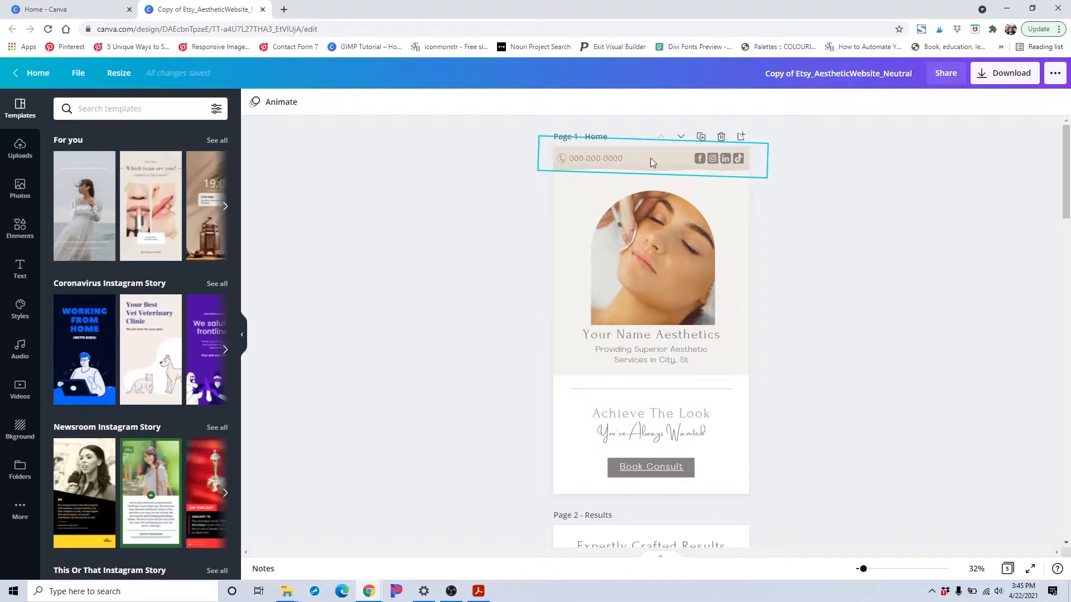
{"action": "left_click", "coordinate": [742, 309]}
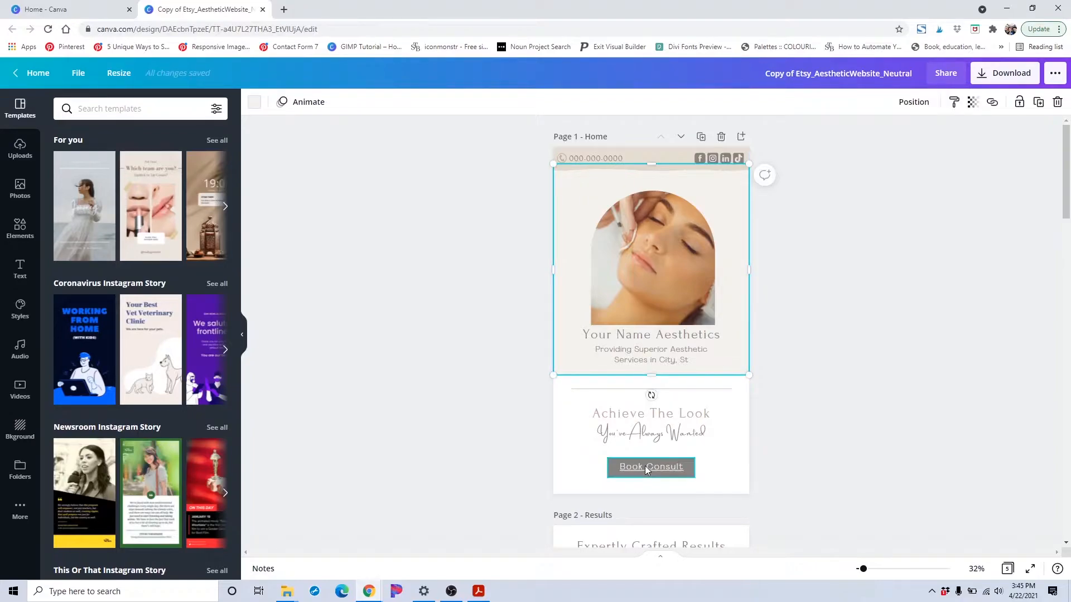
{"action": "scroll", "coordinate": [714, 474], "scroll_direction": "down", "scroll_amount": 2}
{"action": "scroll", "coordinate": [832, 377], "scroll_direction": "up", "scroll_amount": 2}
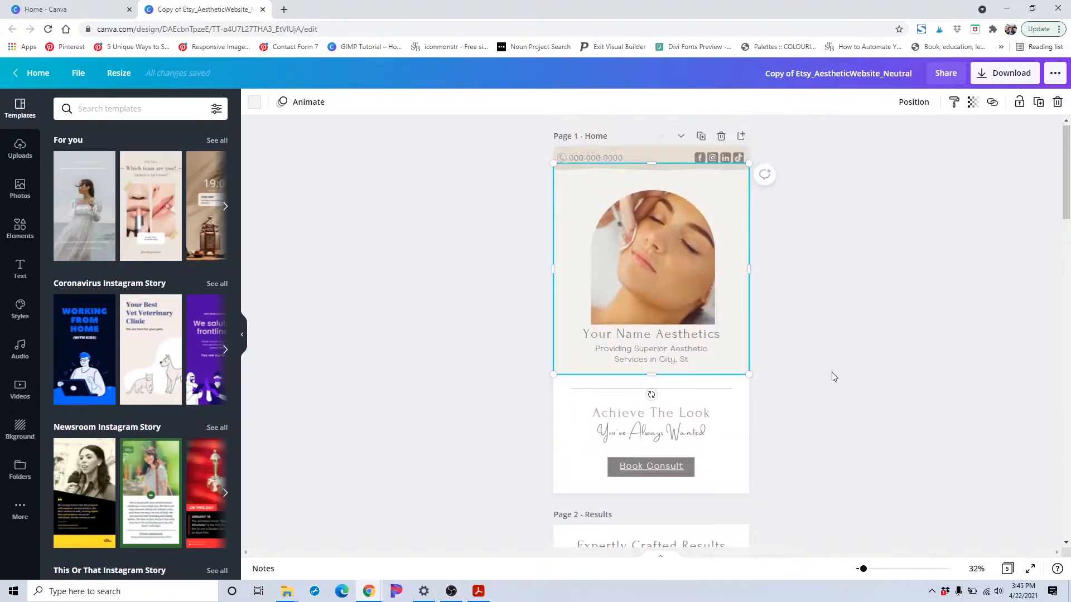
{"action": "left_click", "coordinate": [831, 373]}
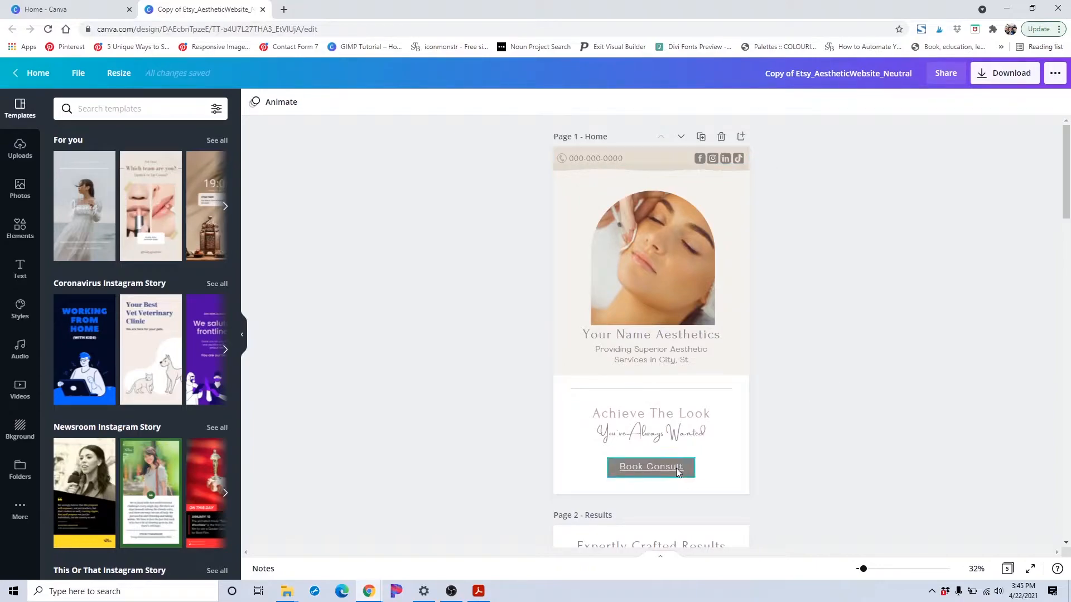
Inspect the link attached to the Facebook icon in the header bar
{"action": "left_click", "coordinate": [702, 163]}
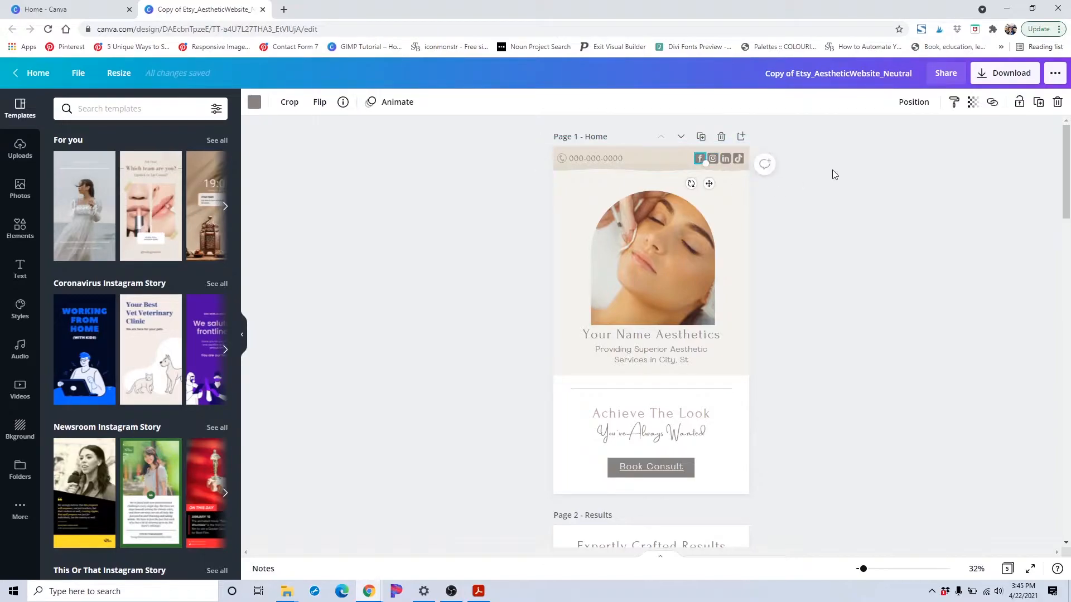
{"action": "left_click", "coordinate": [992, 104]}
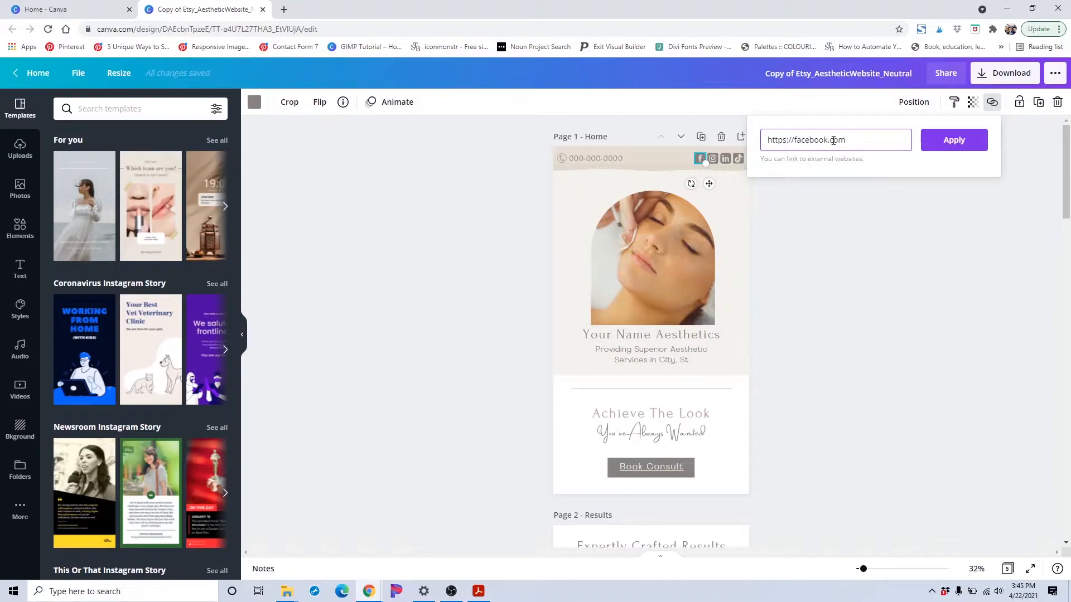
{"action": "left_click", "coordinate": [818, 214]}
{"action": "left_click", "coordinate": [782, 213]}
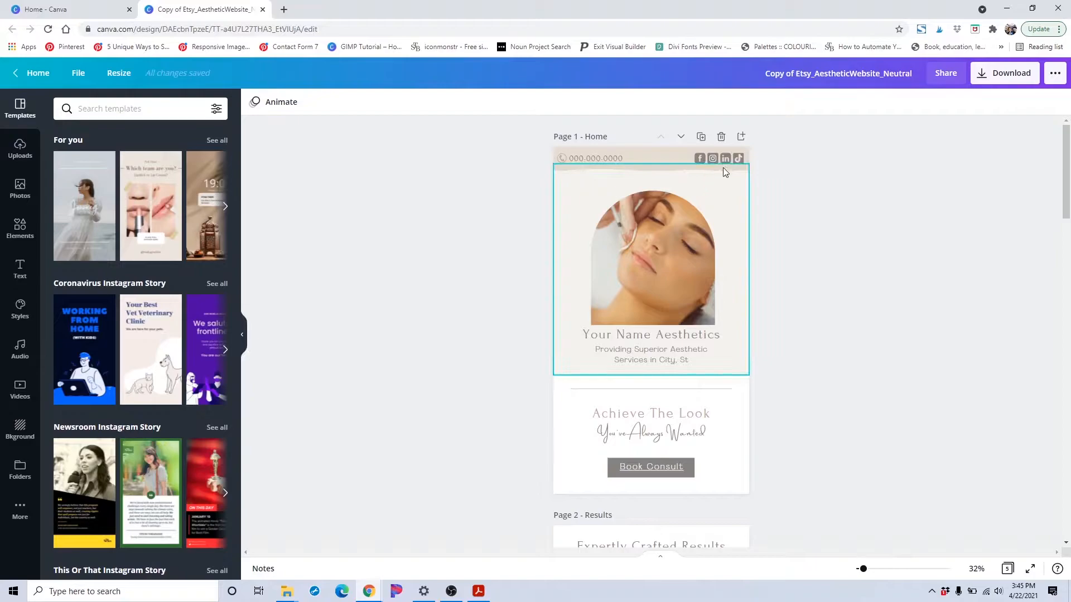
{"action": "left_click", "coordinate": [741, 160]}
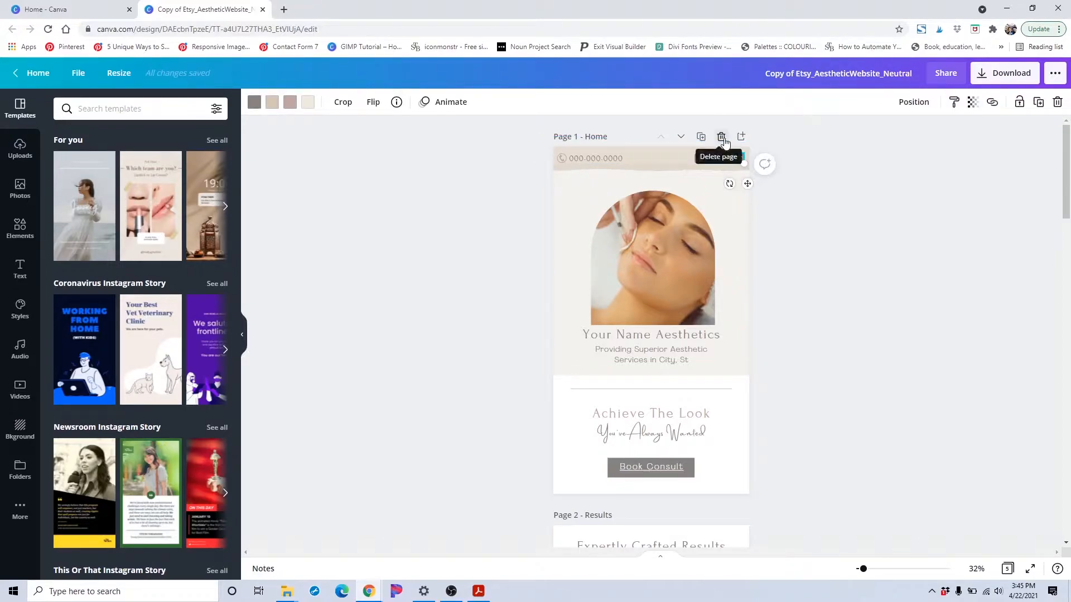
{"action": "left_click", "coordinate": [818, 242]}
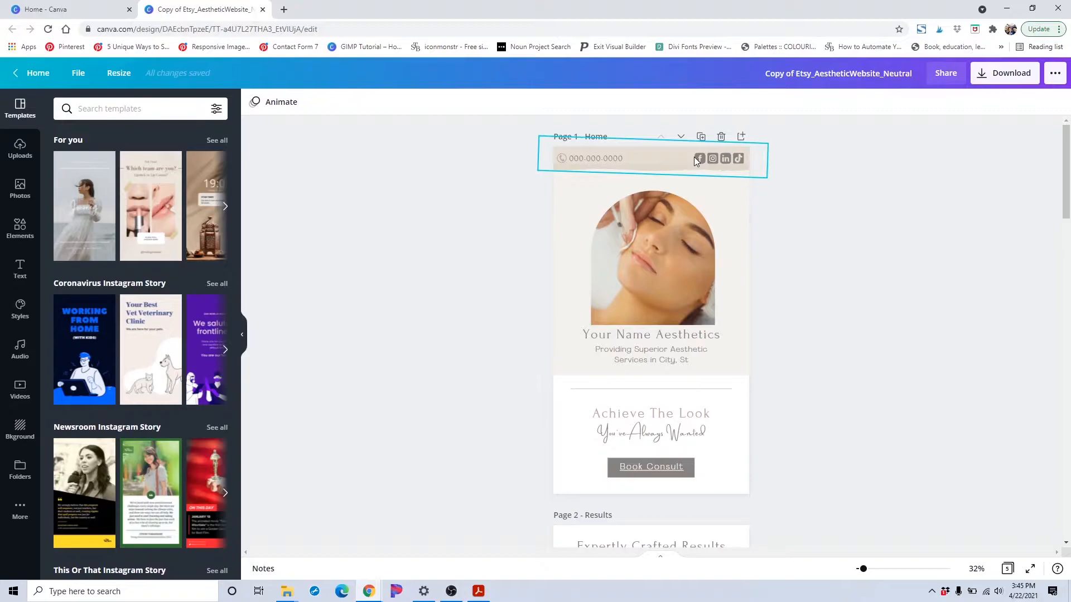
Search the elements library for pinterest and filter the results to free items only
{"action": "left_click", "coordinate": [20, 227]}
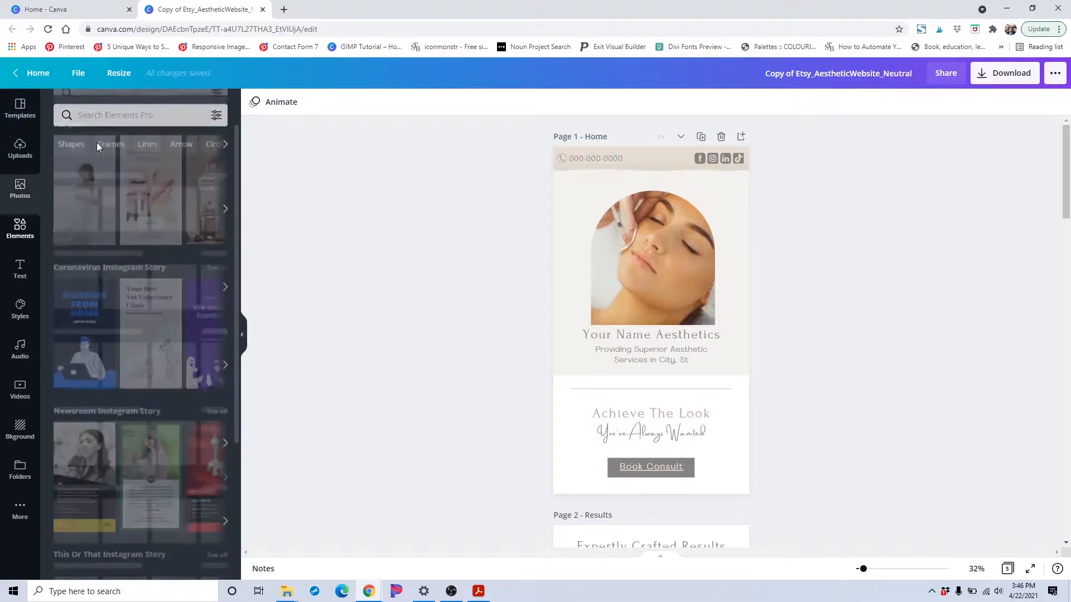
{"action": "left_click", "coordinate": [126, 108]}
{"action": "type", "text": "pinterest"}
{"action": "key", "text": "Return"}
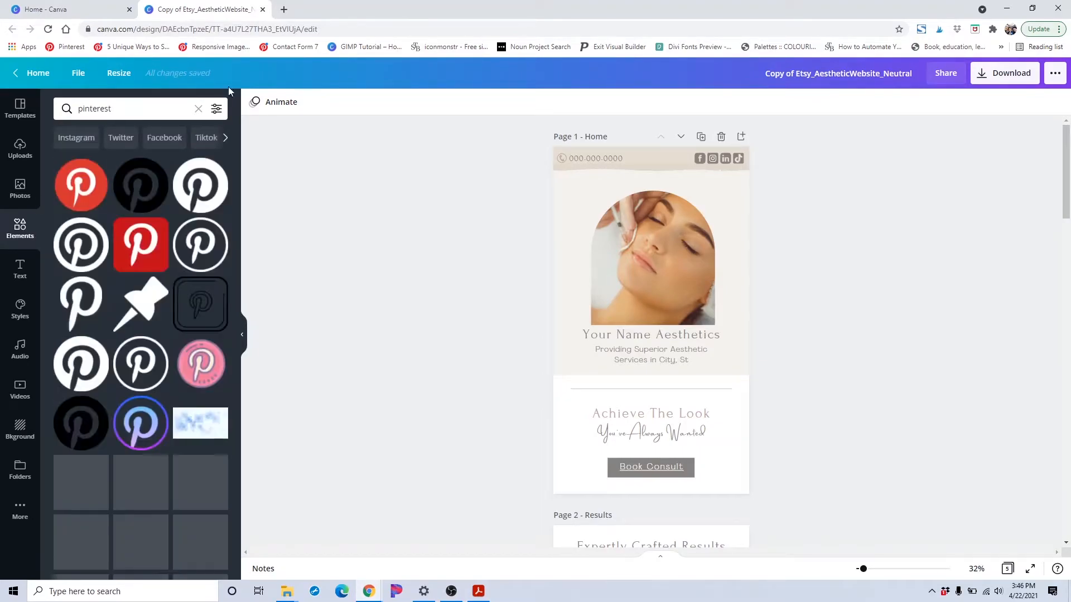
{"action": "left_click", "coordinate": [216, 109]}
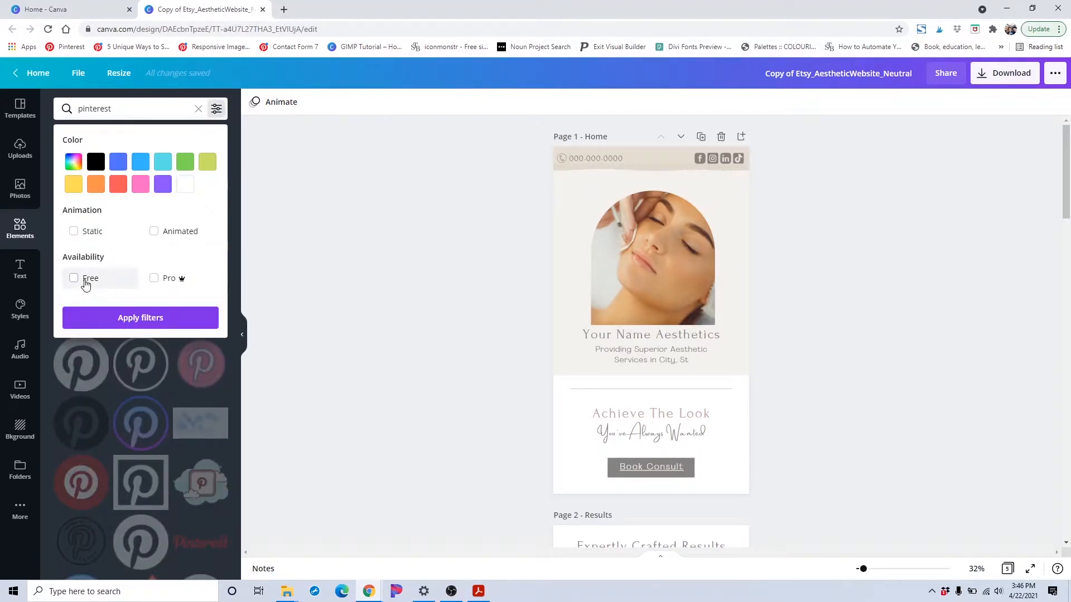
{"action": "left_click", "coordinate": [85, 278]}
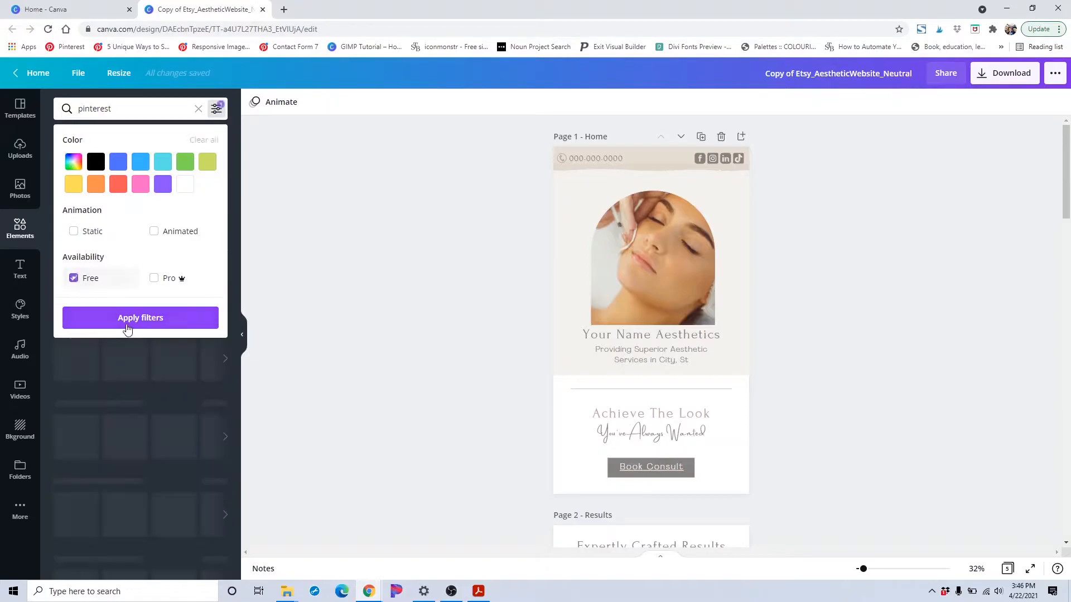
{"action": "left_click", "coordinate": [126, 320]}
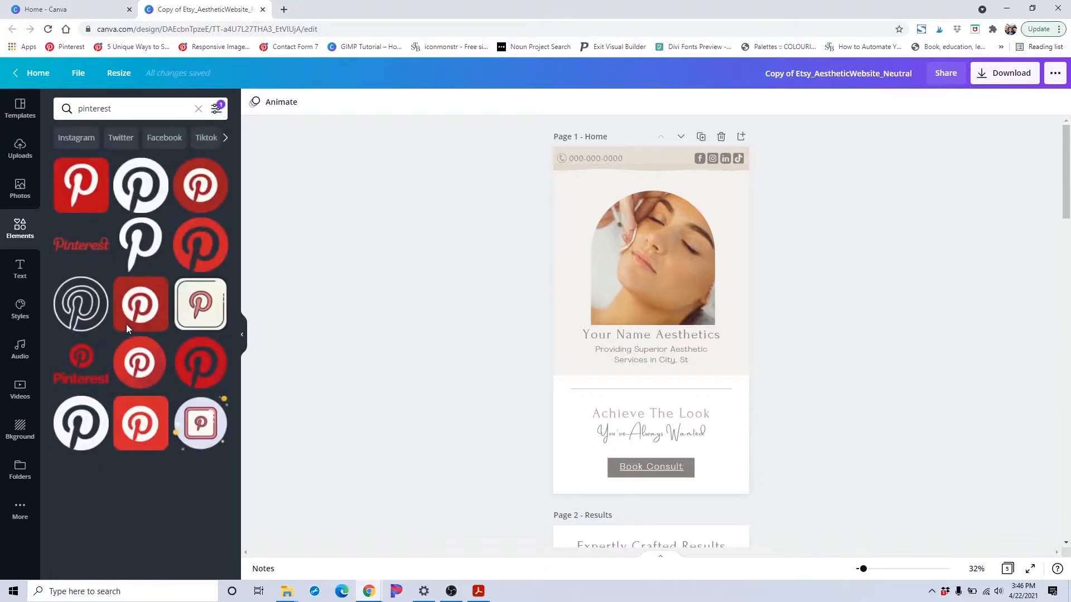
Add a free Pinterest icon and move it into the header bar beside the social icons
{"action": "left_click", "coordinate": [156, 197]}
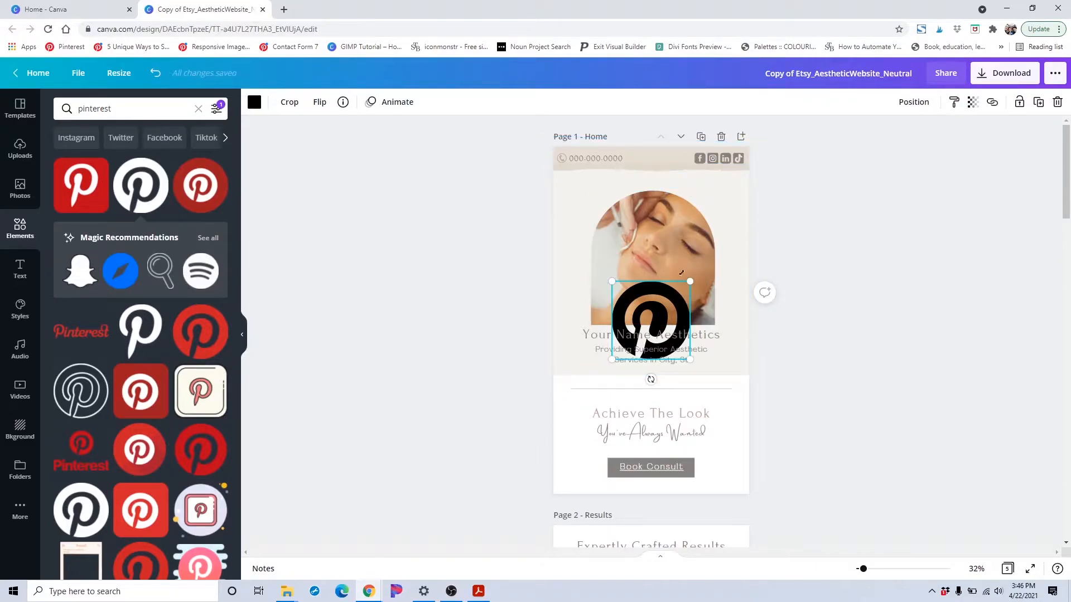
{"action": "left_click_drag", "start_coordinate": [690, 282], "coordinate": [688, 160]}
{"action": "left_click", "coordinate": [831, 249]}
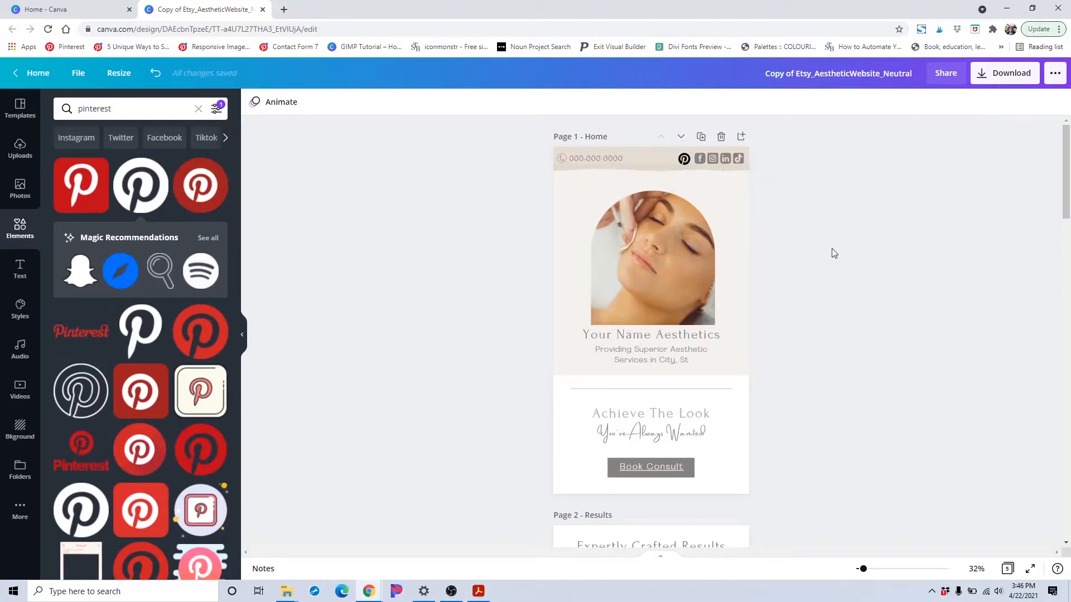
Select the new Pinterest icon, open its link field, then delete the icon
{"action": "left_click", "coordinate": [684, 160]}
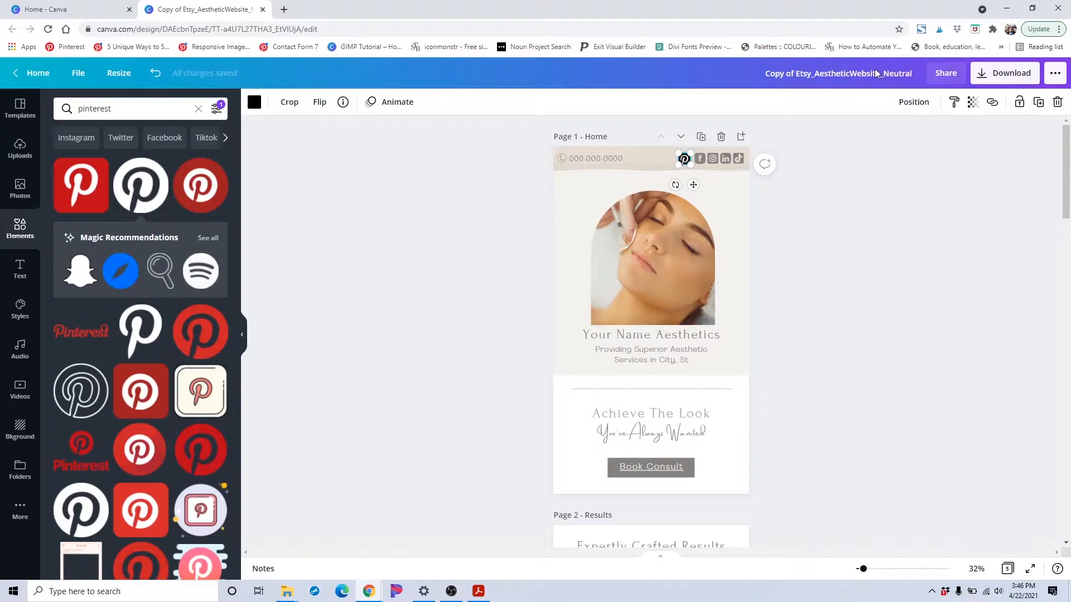
{"action": "left_click", "coordinate": [993, 102]}
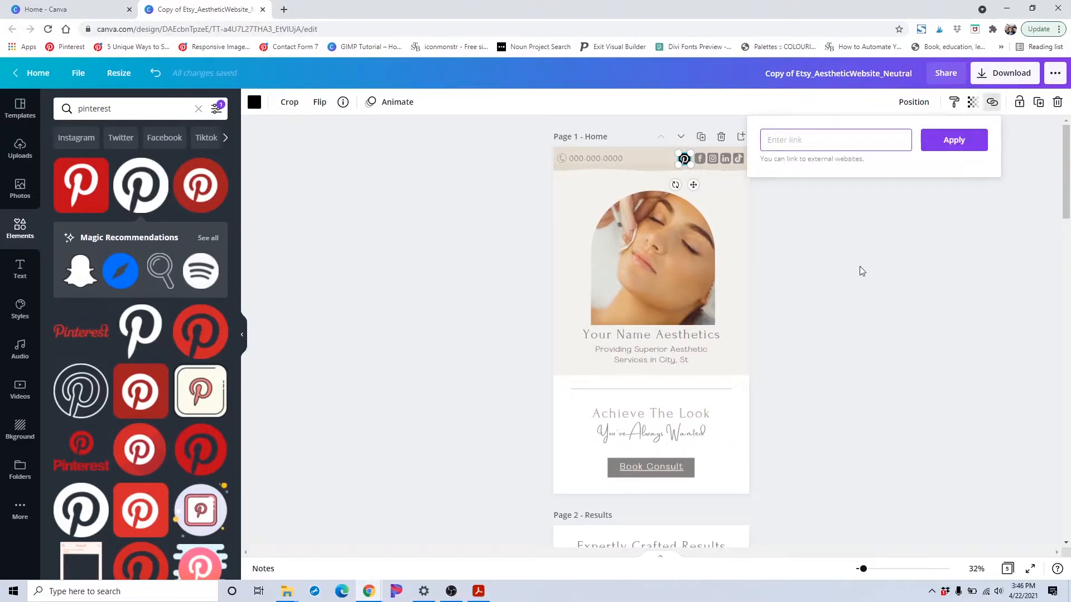
{"action": "key", "text": "Escape"}
{"action": "key", "text": "Delete"}
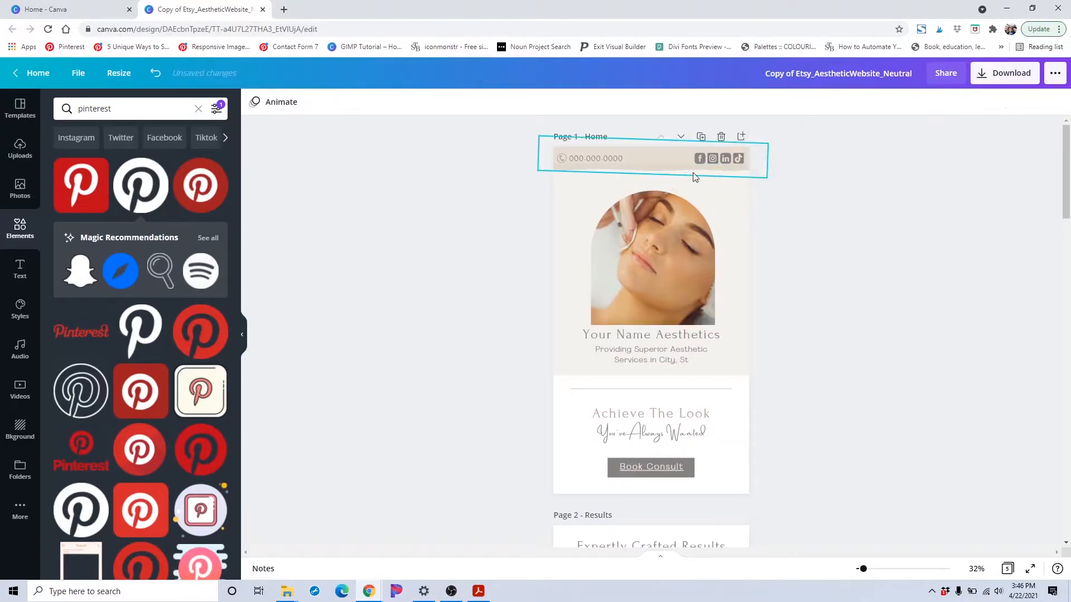
{"action": "left_click", "coordinate": [594, 161]}
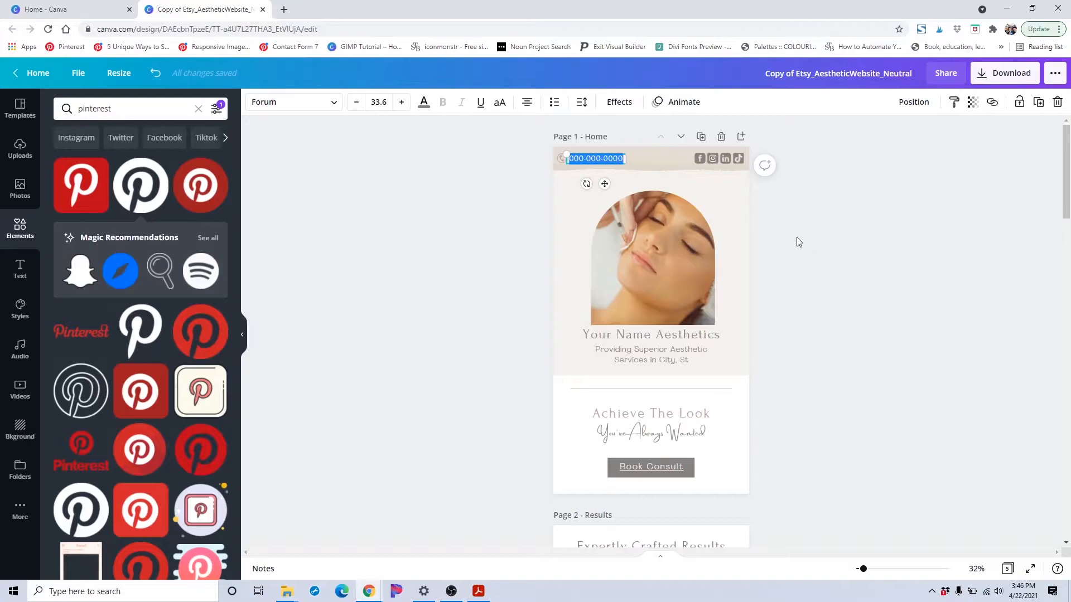
{"action": "left_click", "coordinate": [992, 102]}
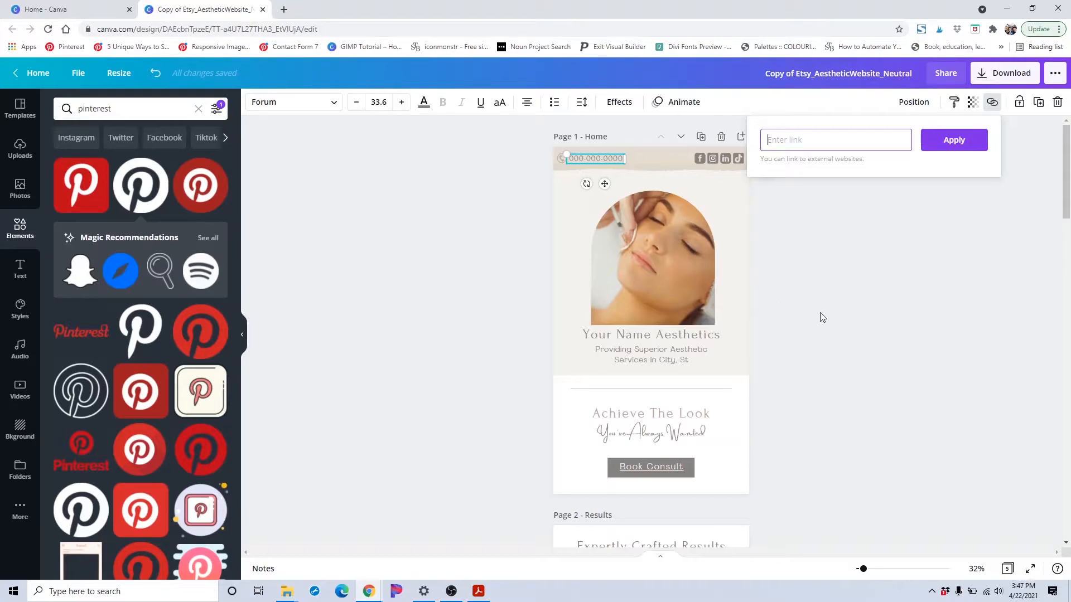
{"action": "type", "text": "000-000-0000"}
{"action": "left_click", "coordinate": [958, 146]}
{"action": "left_click", "coordinate": [587, 156]}
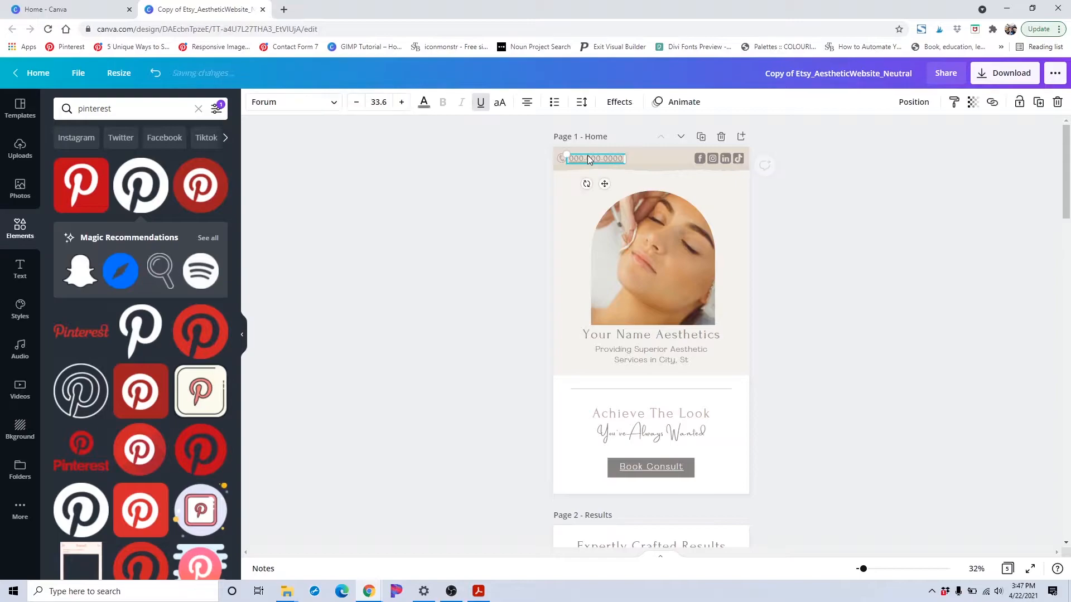
{"action": "left_click", "coordinate": [912, 266]}
{"action": "scroll", "coordinate": [903, 269], "scroll_direction": "down", "scroll_amount": 4}
{"action": "scroll", "coordinate": [809, 284], "scroll_direction": "up", "scroll_amount": 4}
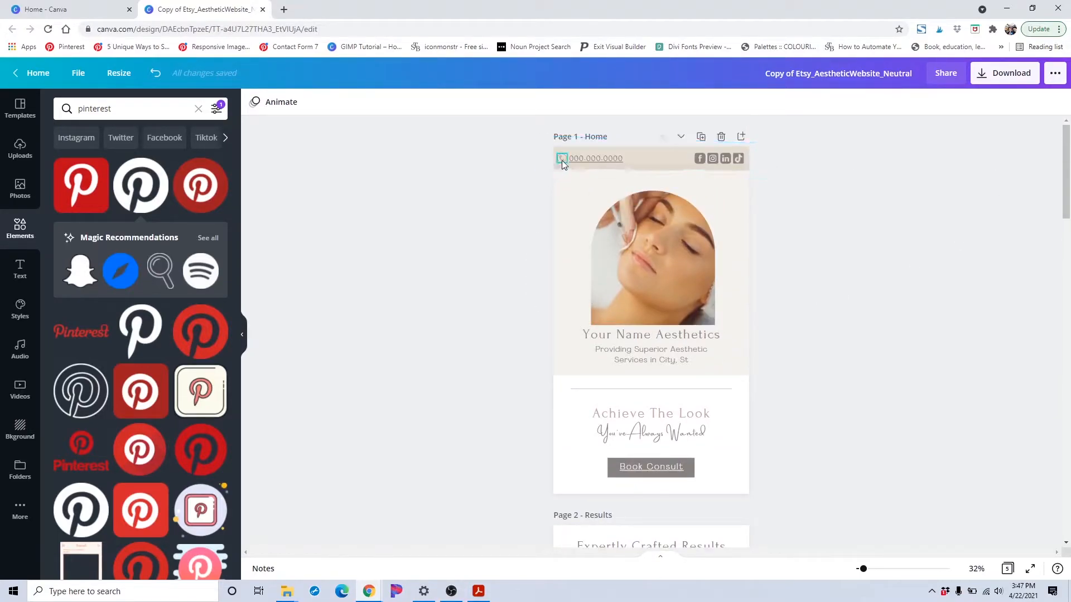
{"action": "scroll", "coordinate": [575, 282], "scroll_direction": "down", "scroll_amount": 2}
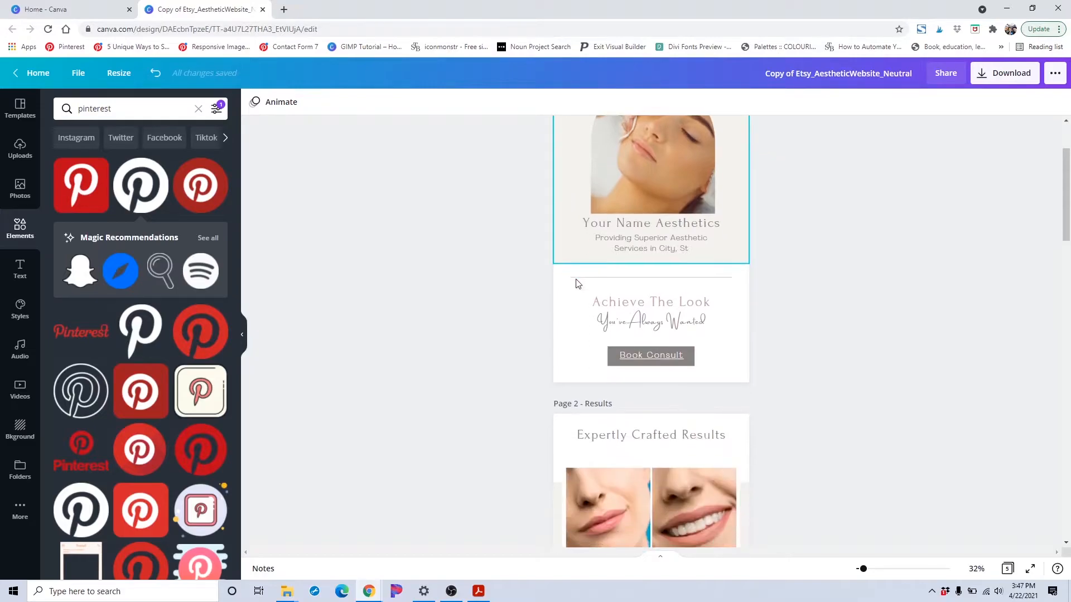
Inspect the link attached to the Book Consult button on the home page
{"action": "scroll", "coordinate": [614, 251], "scroll_direction": "up", "scroll_amount": 2}
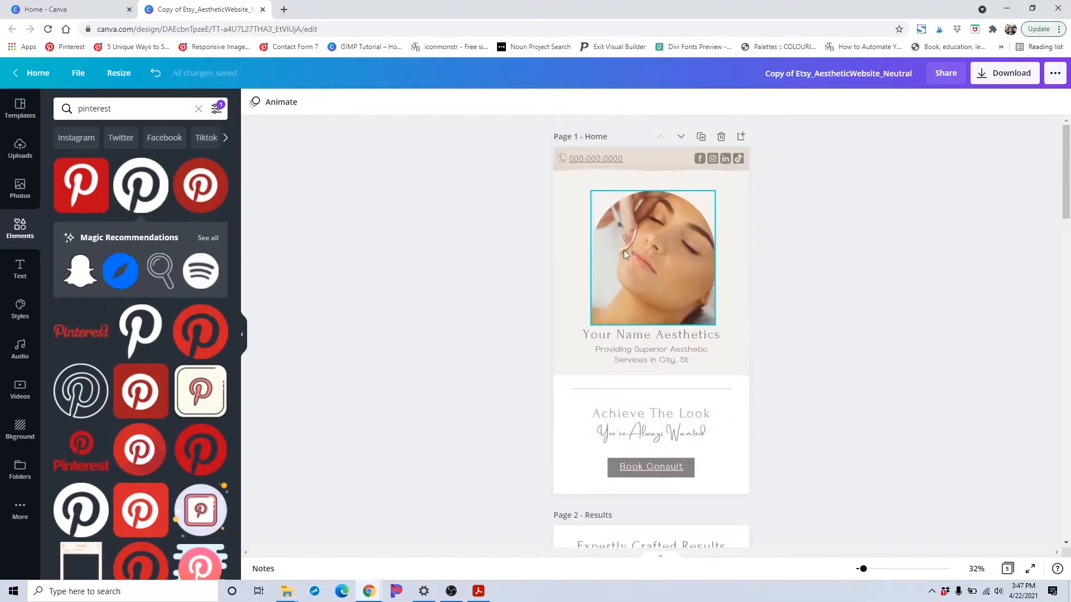
{"action": "scroll", "coordinate": [614, 335], "scroll_direction": "down", "scroll_amount": 2}
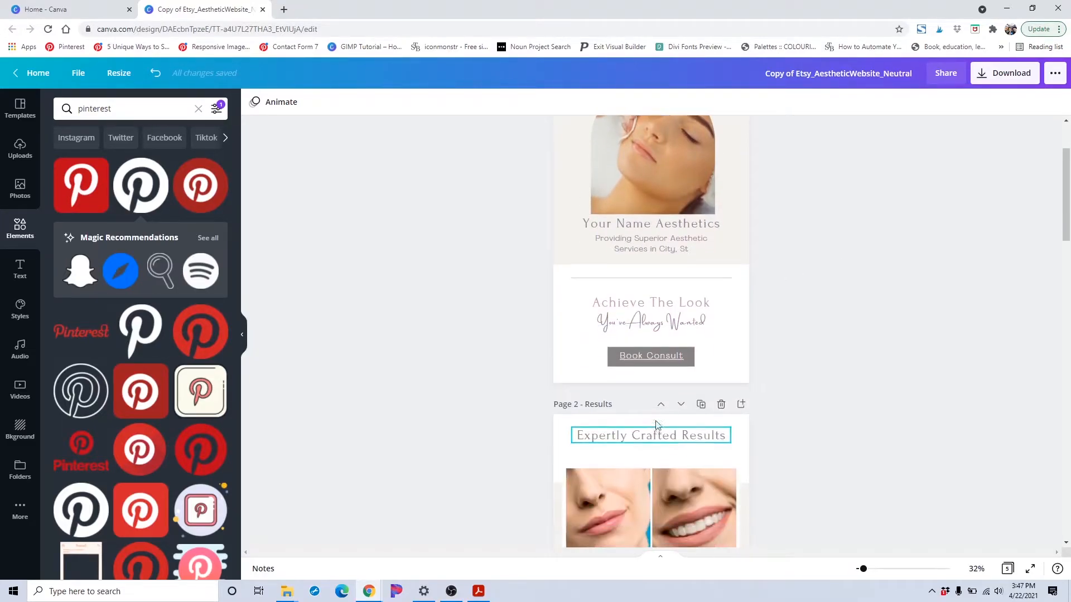
{"action": "left_click", "coordinate": [657, 353]}
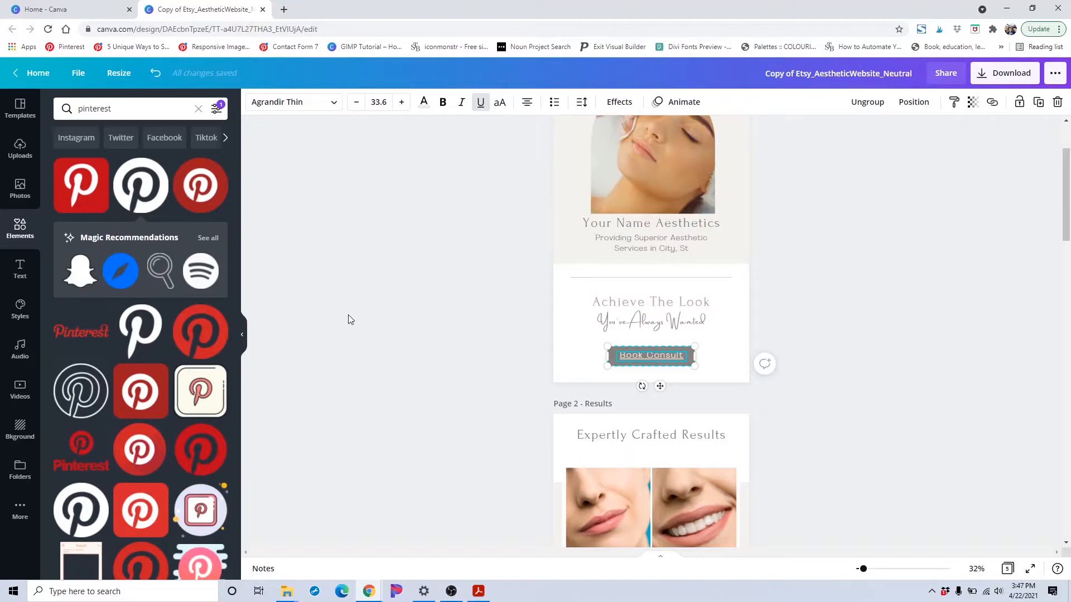
{"action": "left_click", "coordinate": [485, 322]}
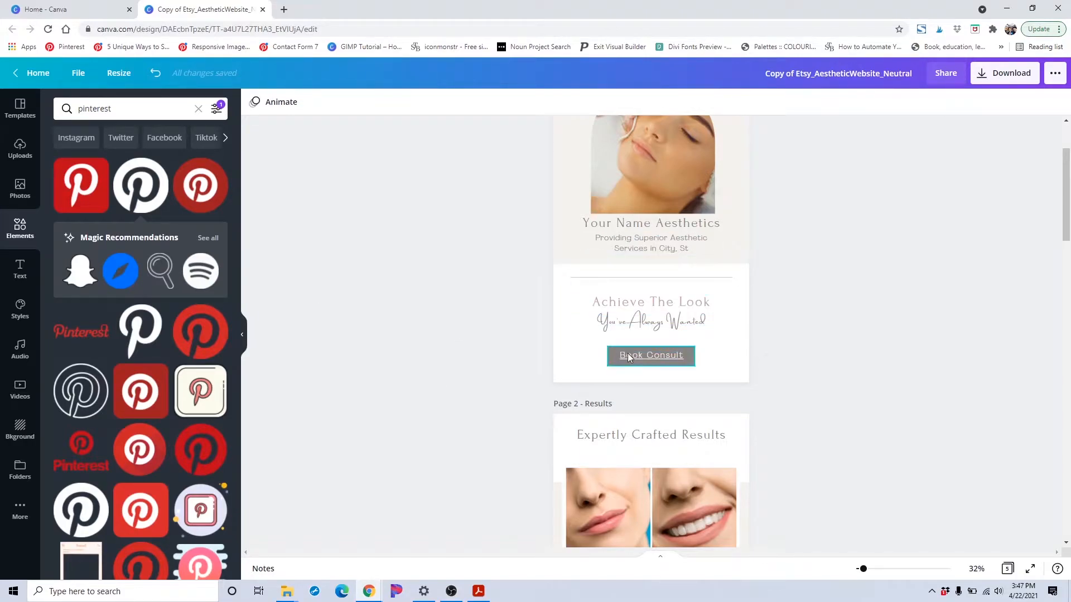
{"action": "left_click", "coordinate": [651, 355]}
{"action": "left_click", "coordinate": [992, 102]}
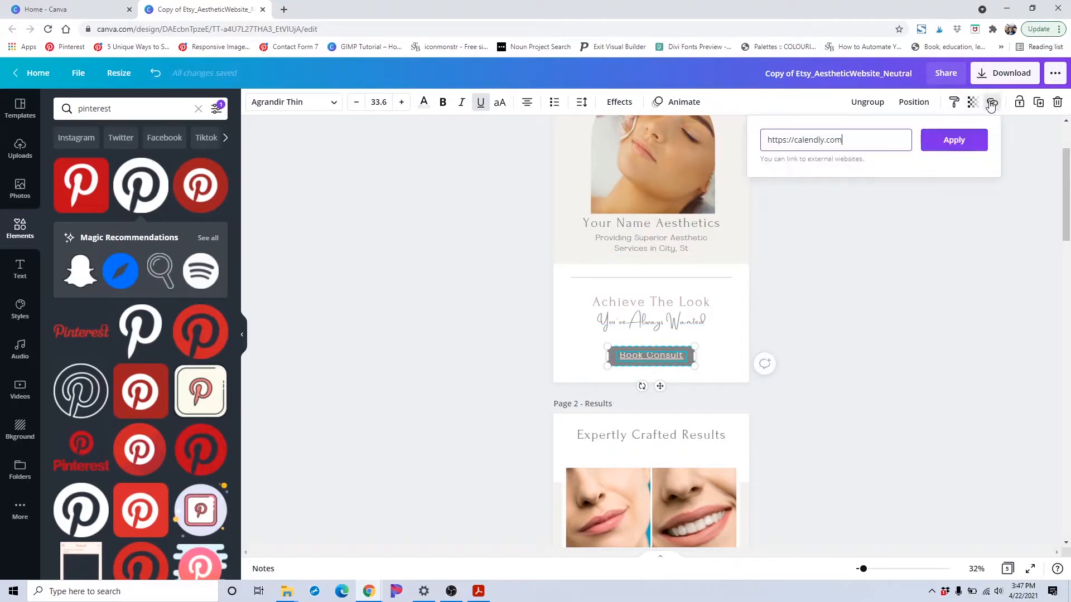
{"action": "left_click", "coordinate": [824, 336]}
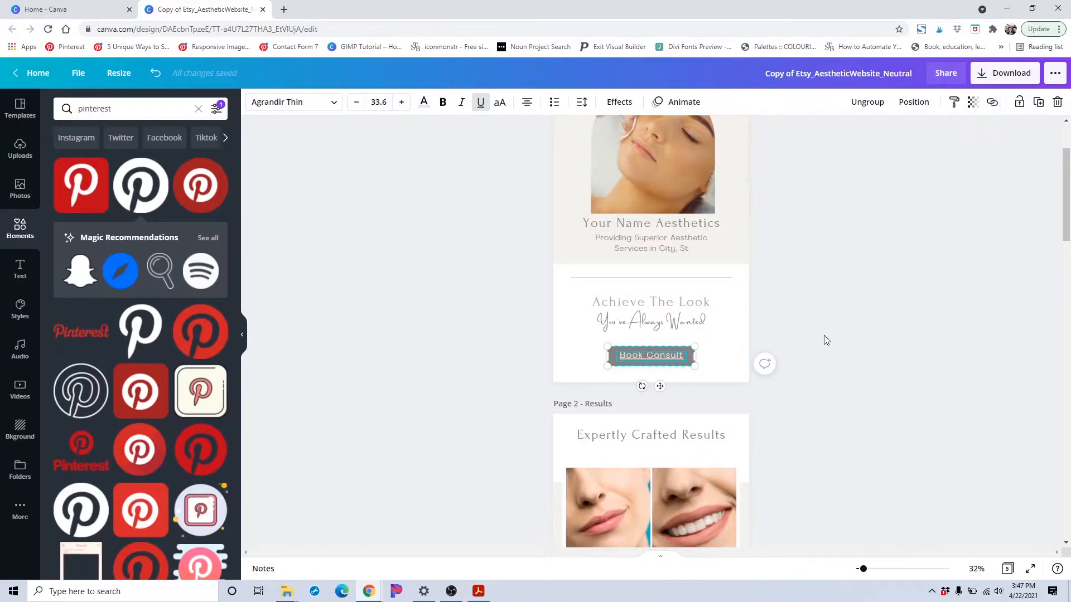
{"action": "left_click", "coordinate": [244, 337]}
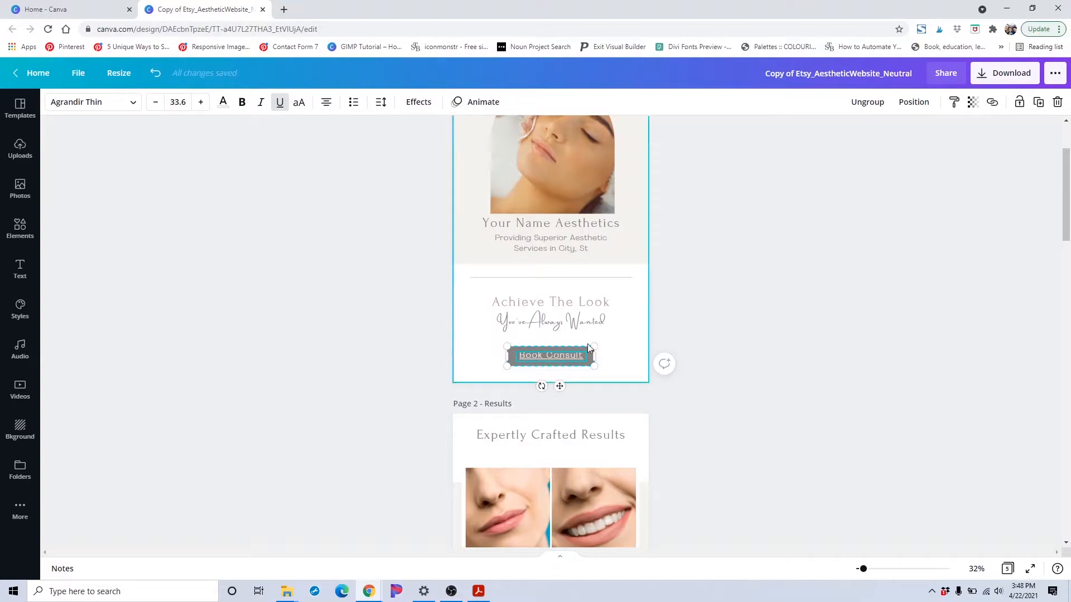
Examine the page titles of the Home and Results pages
{"action": "scroll", "coordinate": [587, 346], "scroll_direction": "down", "scroll_amount": 2}
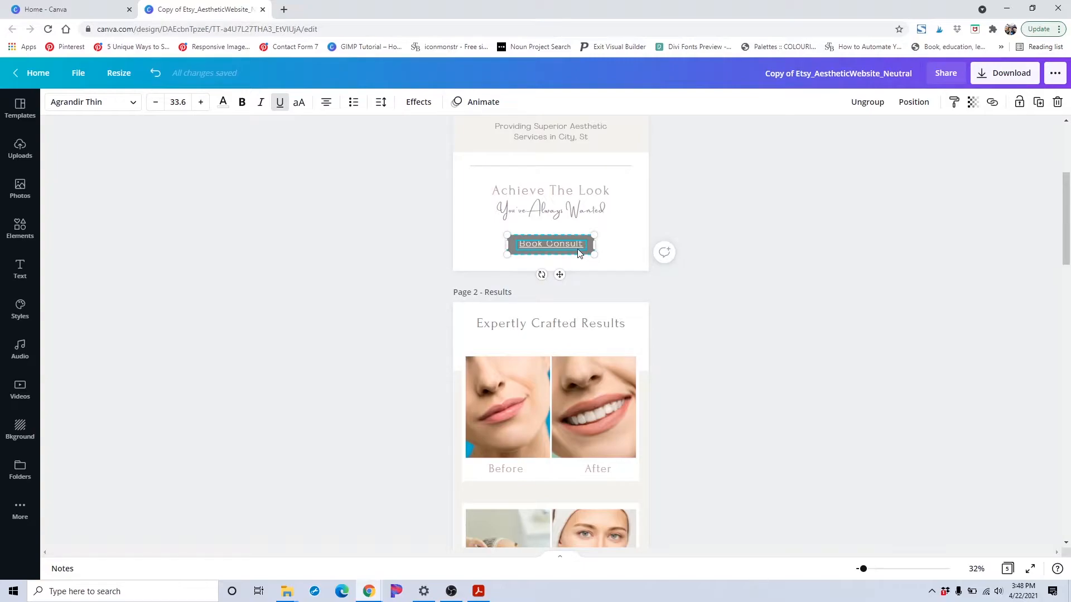
{"action": "scroll", "coordinate": [544, 229], "scroll_direction": "up", "scroll_amount": 4}
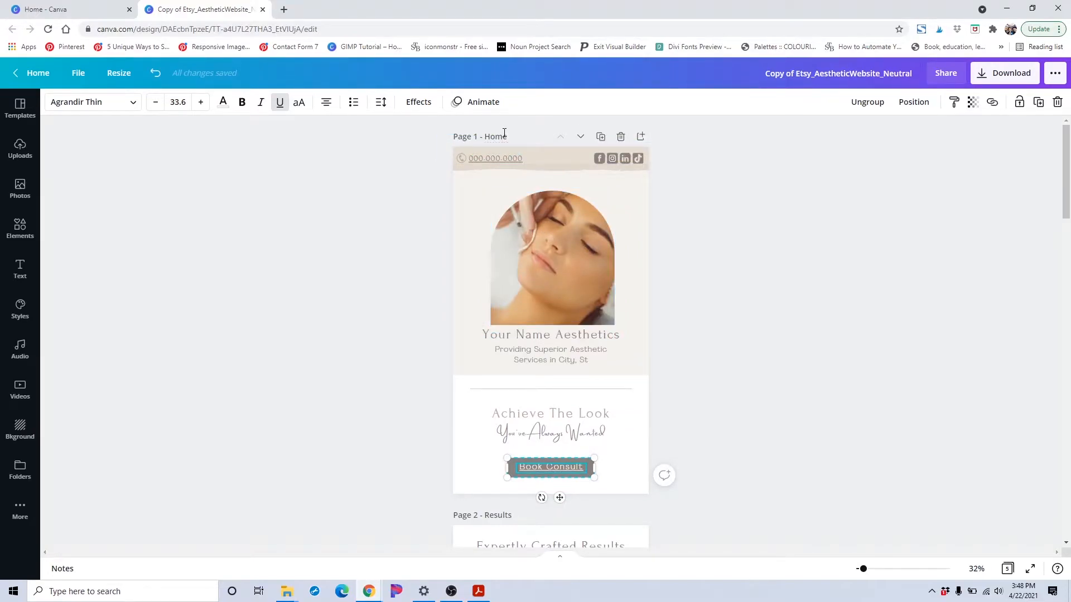
{"action": "left_click", "coordinate": [505, 132]}
{"action": "double_click", "coordinate": [504, 139]}
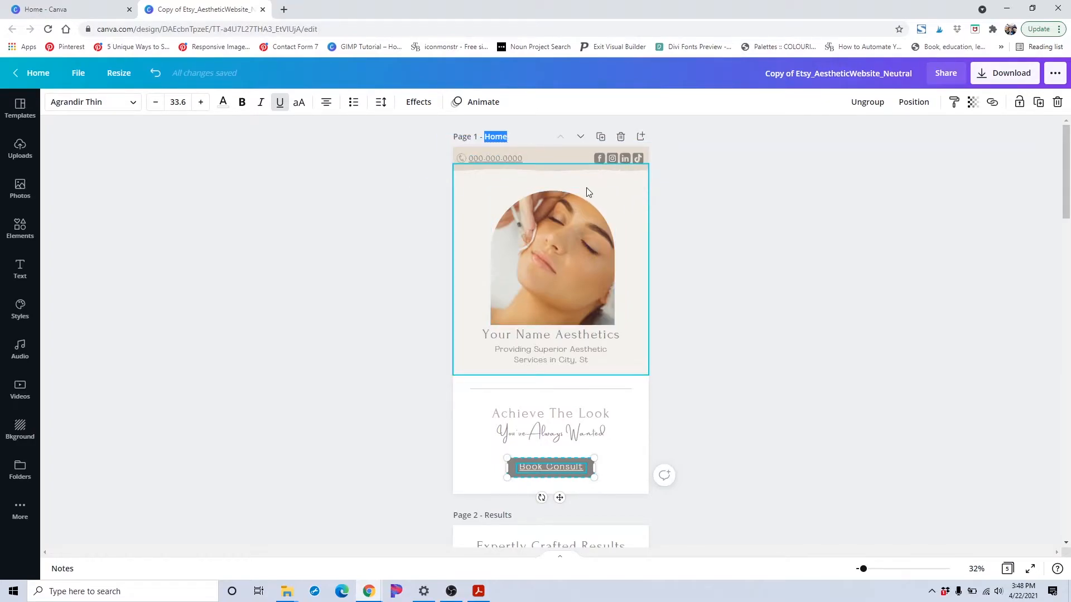
{"action": "scroll", "coordinate": [586, 193], "scroll_direction": "down", "scroll_amount": 1}
{"action": "scroll", "coordinate": [587, 190], "scroll_direction": "down", "scroll_amount": 3}
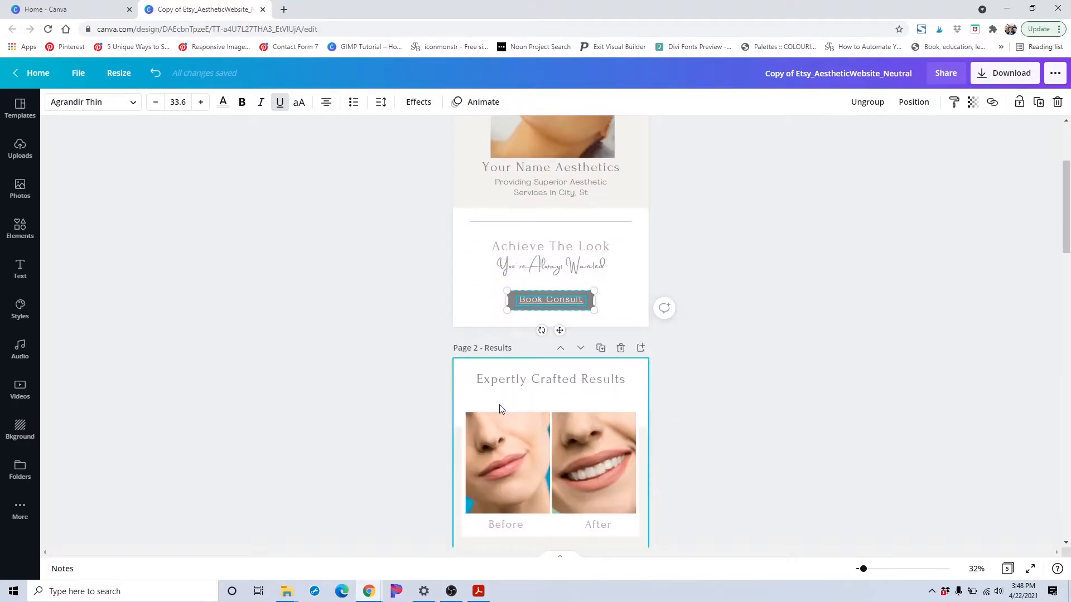
{"action": "scroll", "coordinate": [502, 343], "scroll_direction": "down", "scroll_amount": 2}
{"action": "scroll", "coordinate": [527, 365], "scroll_direction": "up", "scroll_amount": 1}
{"action": "scroll", "coordinate": [532, 353], "scroll_direction": "down", "scroll_amount": 2}
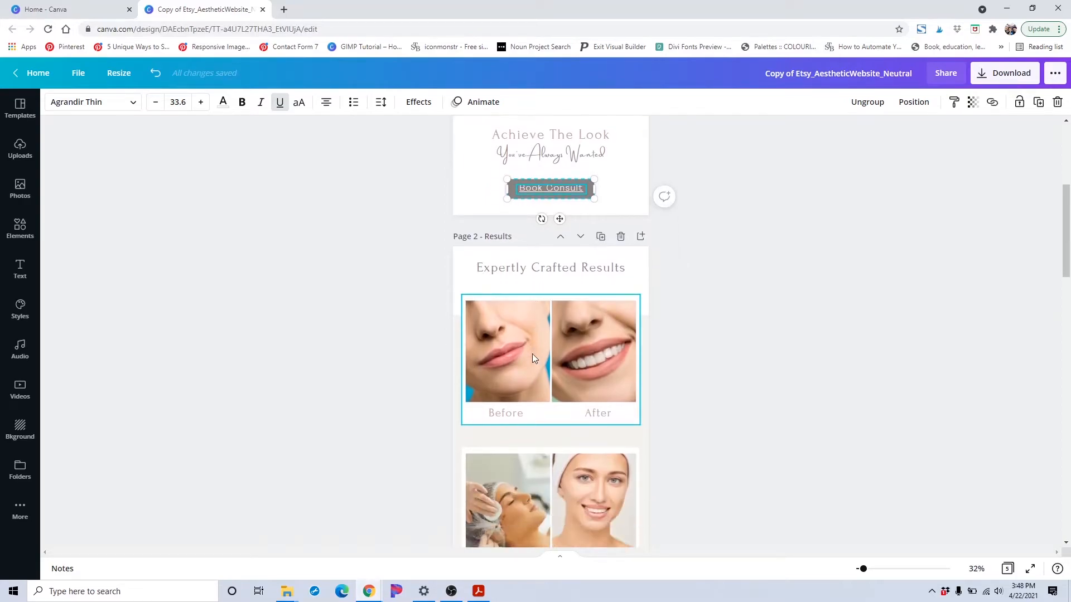
{"action": "double_click", "coordinate": [506, 236]}
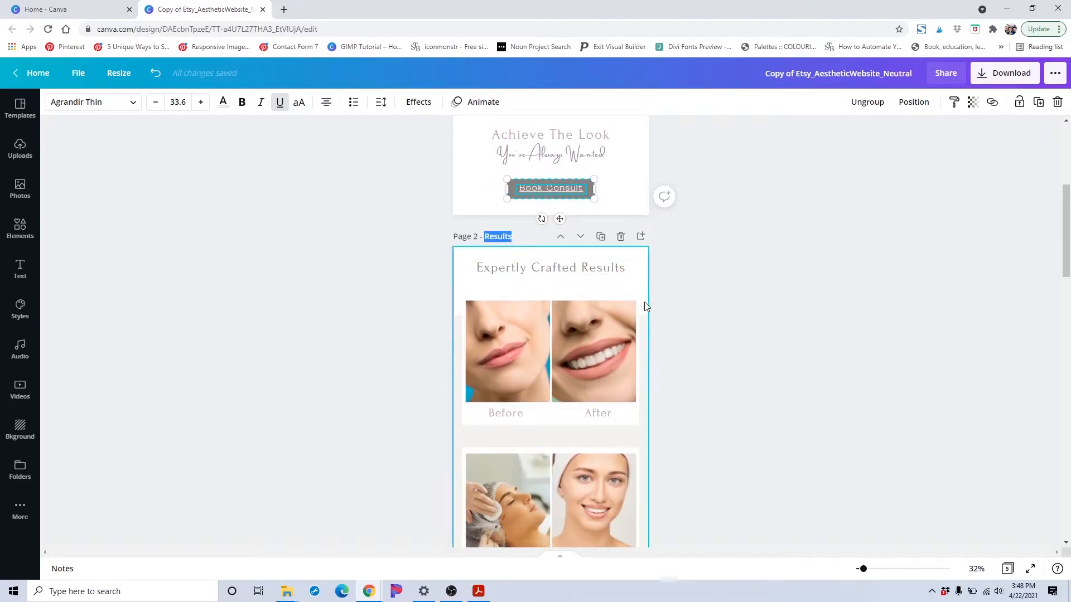
{"action": "scroll", "coordinate": [664, 329], "scroll_direction": "up", "scroll_amount": 5}
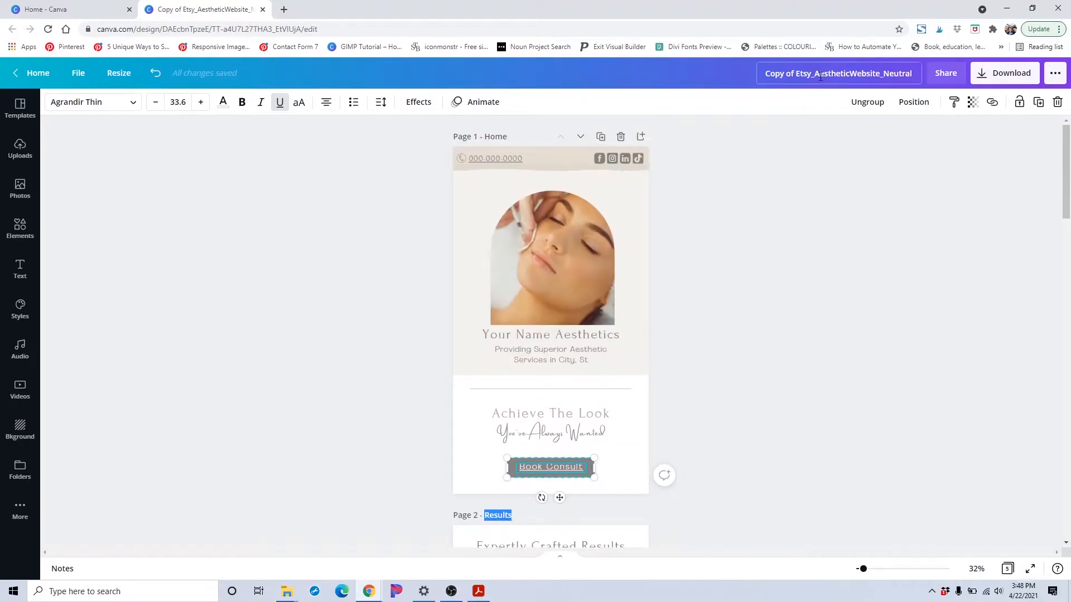
Rename the design as Your Business Name Here
{"action": "left_click", "coordinate": [821, 76]}
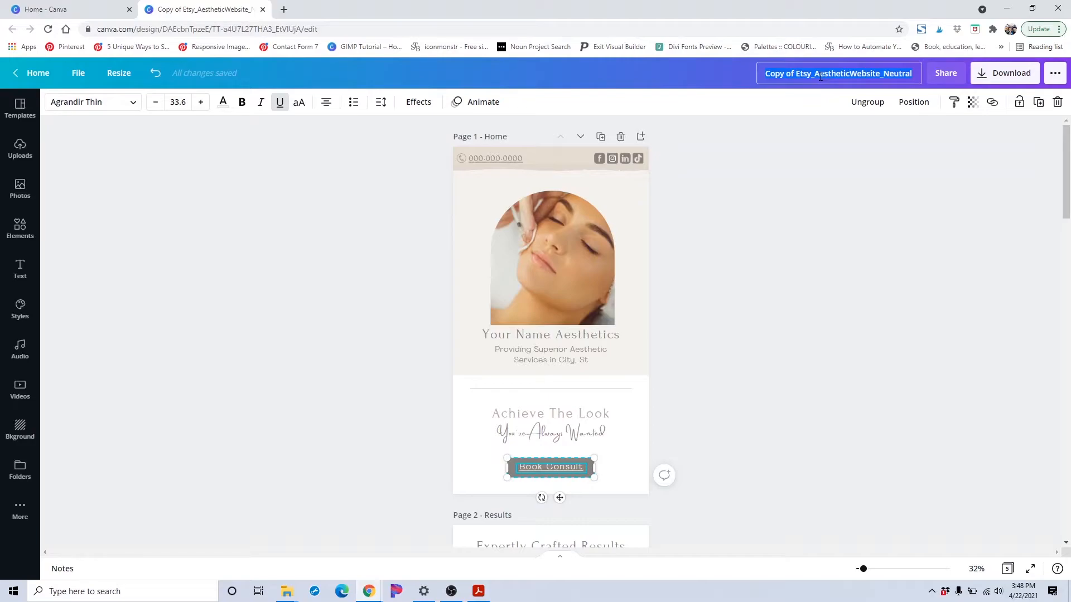
{"action": "type", "text": "YOur Bu"}
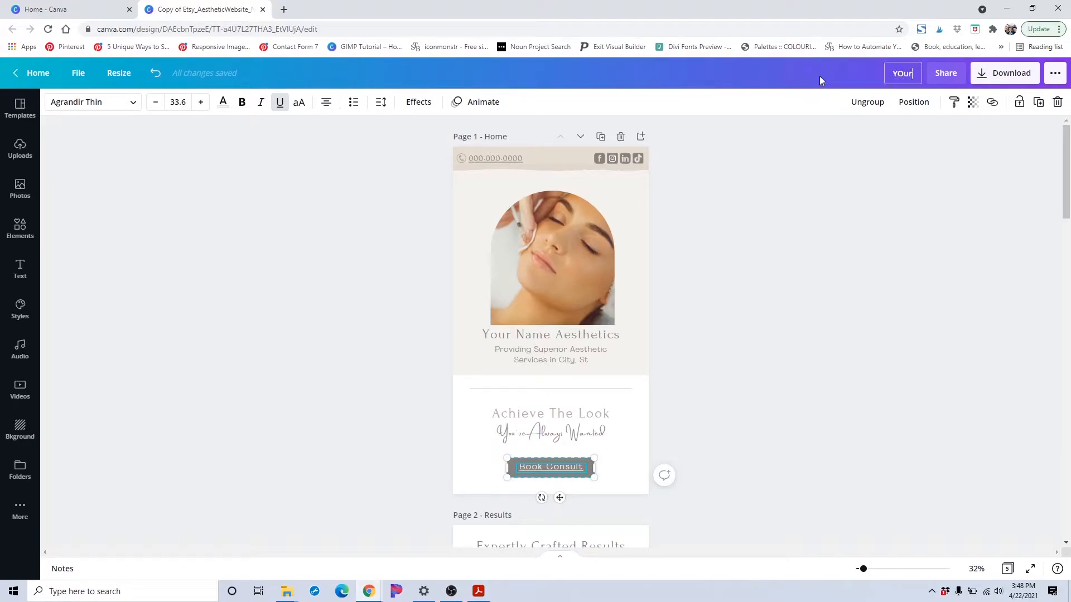
{"action": "key", "text": "BackSpace"}
{"action": "key", "text": "BackSpace"}
{"action": "key", "text": "BackSpace"}
{"action": "key", "text": "BackSpace"}
{"action": "key", "text": "BackSpace"}
{"action": "key", "text": "BackSpace"}
{"action": "type", "text": "our Business Name Here"}
{"action": "left_click", "coordinate": [793, 256]}
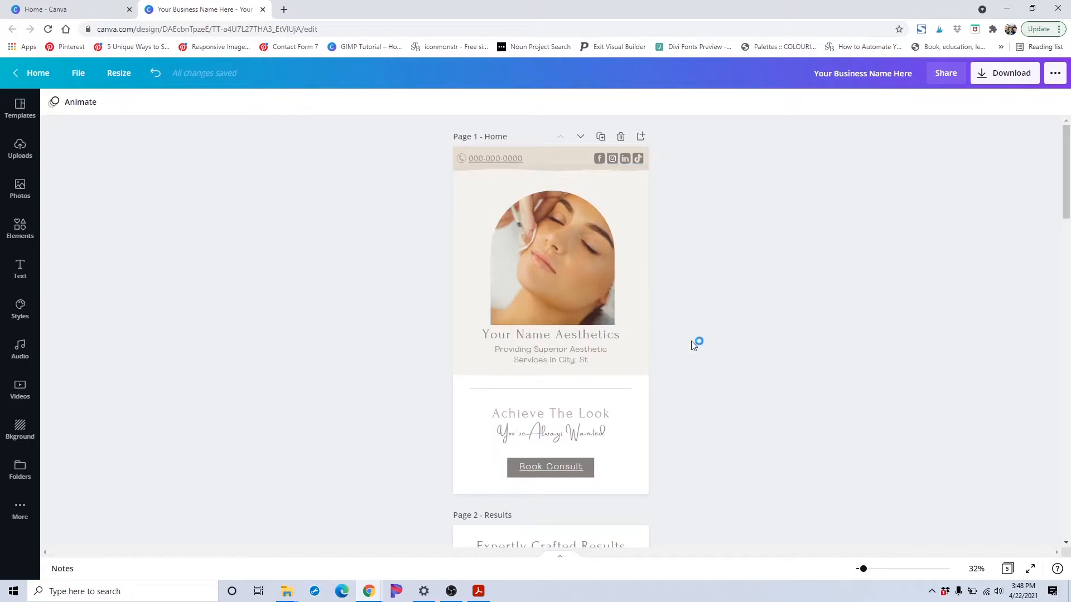
Examine the before-and-after images on the Results page and browse the Uploads and Photos panels
{"action": "scroll", "coordinate": [736, 336], "scroll_direction": "down", "scroll_amount": 7}
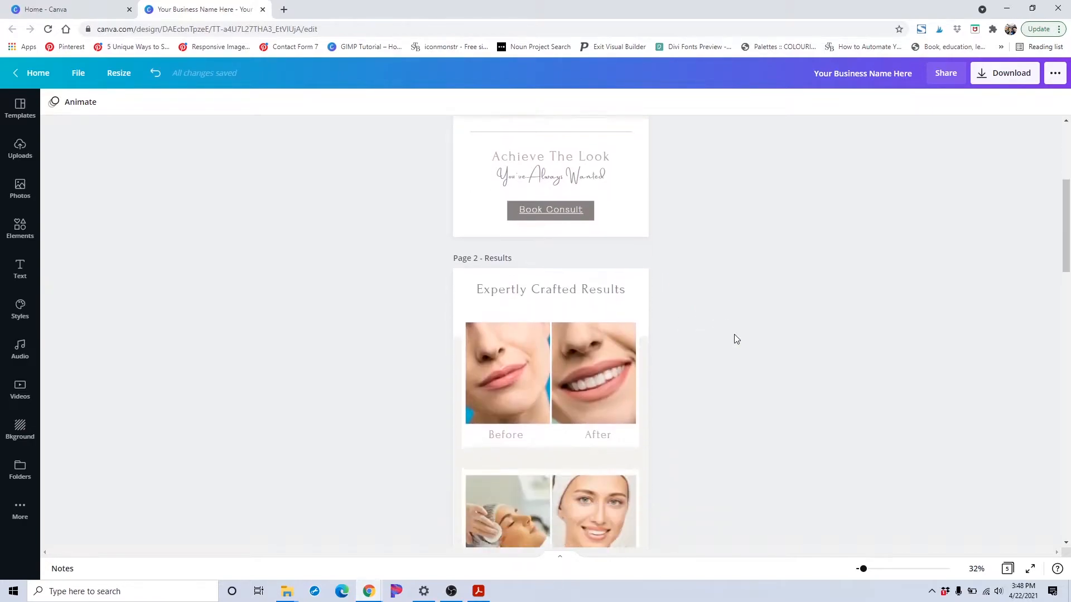
{"action": "left_click", "coordinate": [514, 261]}
{"action": "left_click", "coordinate": [514, 261]}
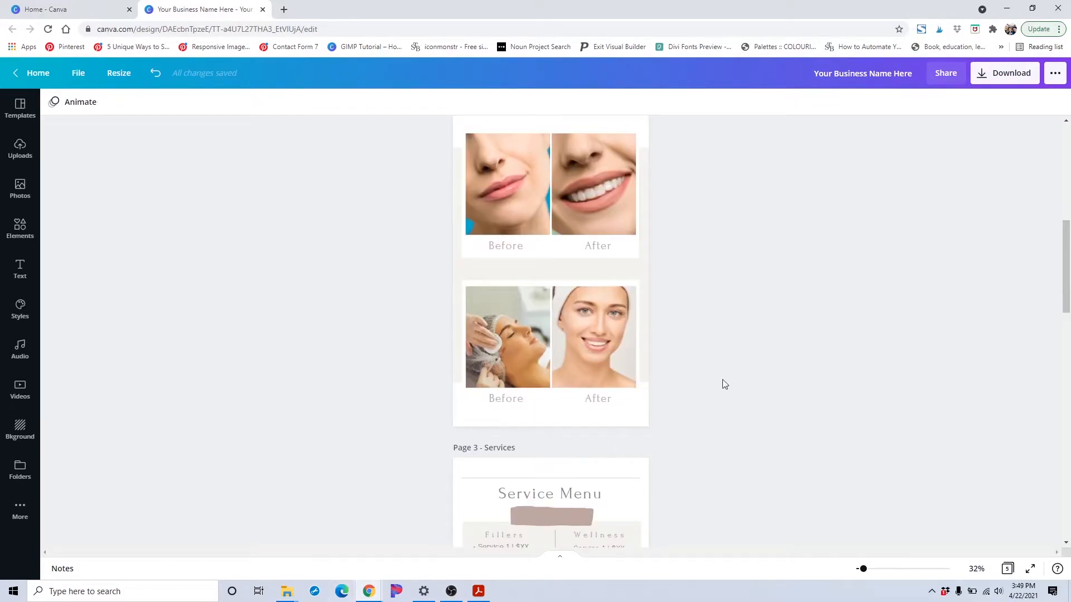
{"action": "scroll", "coordinate": [317, 270], "scroll_direction": "up", "scroll_amount": 1}
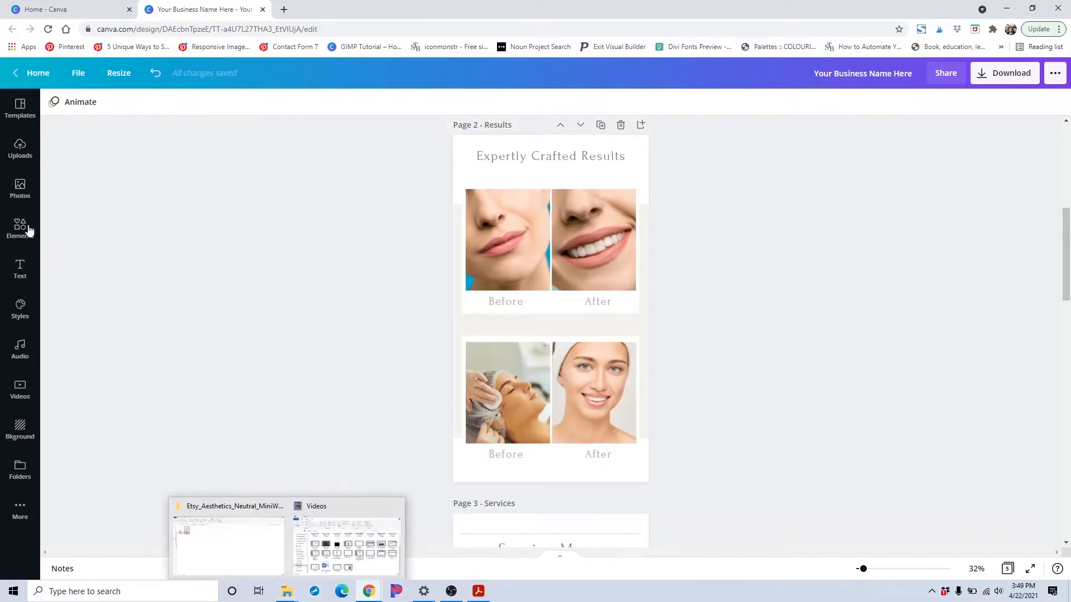
{"action": "left_click", "coordinate": [20, 150]}
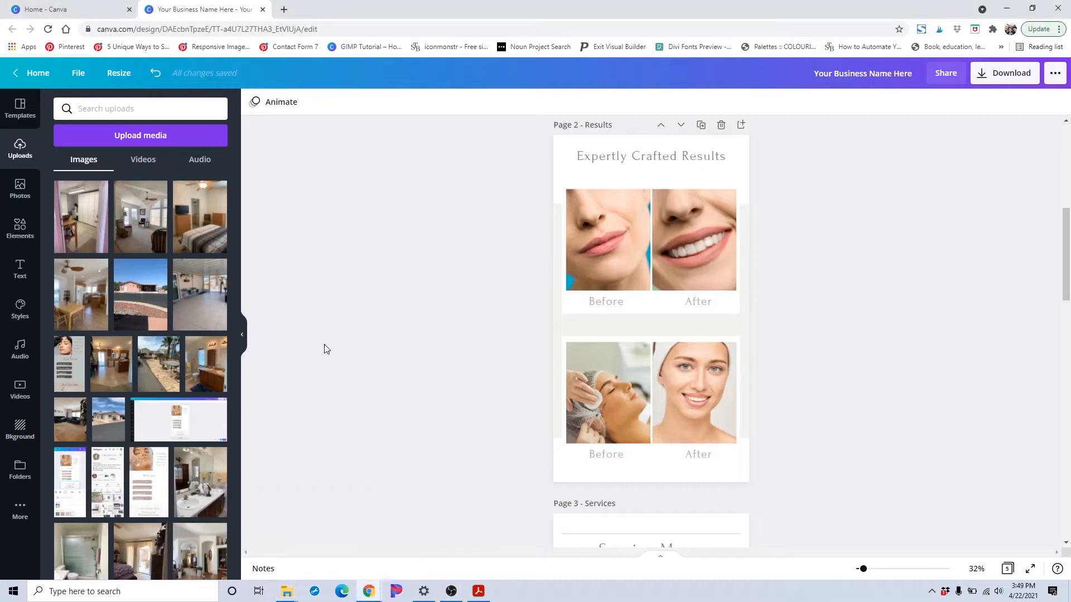
{"action": "left_click", "coordinate": [242, 339]}
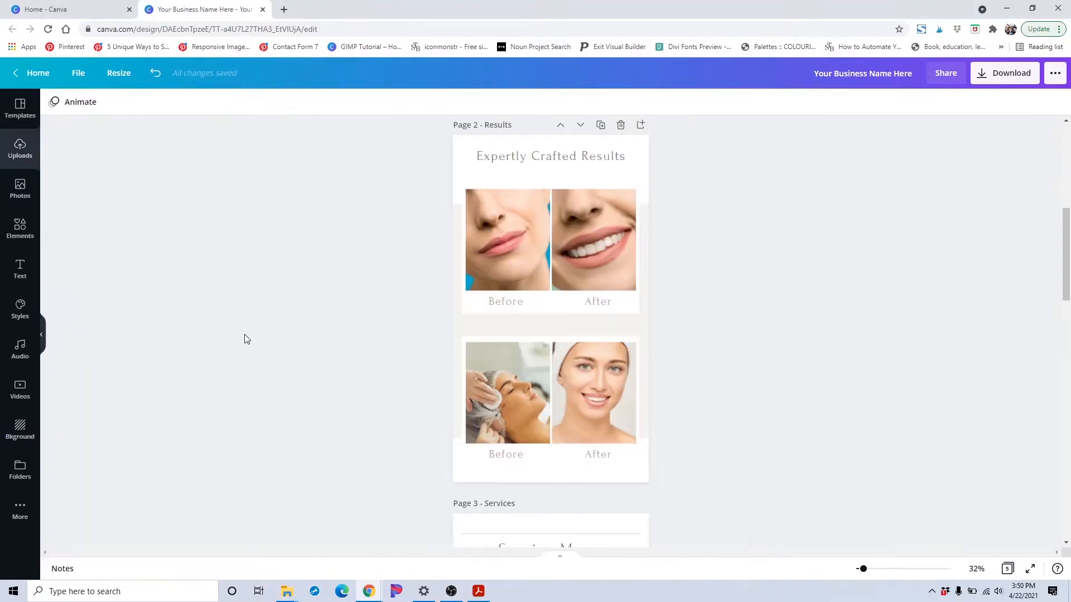
{"action": "left_click", "coordinate": [28, 192]}
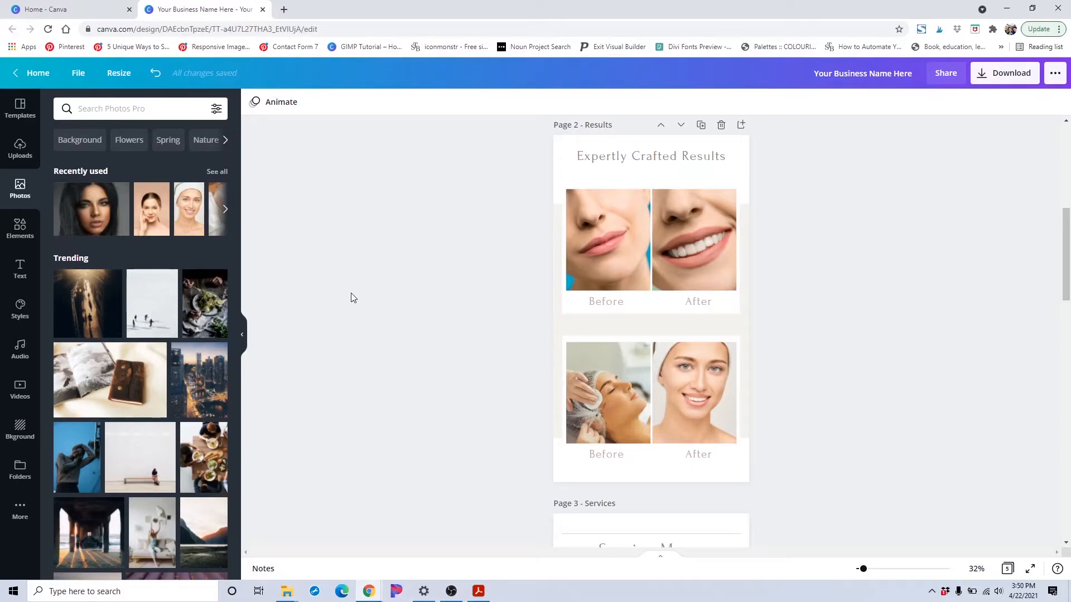
{"action": "scroll", "coordinate": [204, 458], "scroll_direction": "down", "scroll_amount": 1}
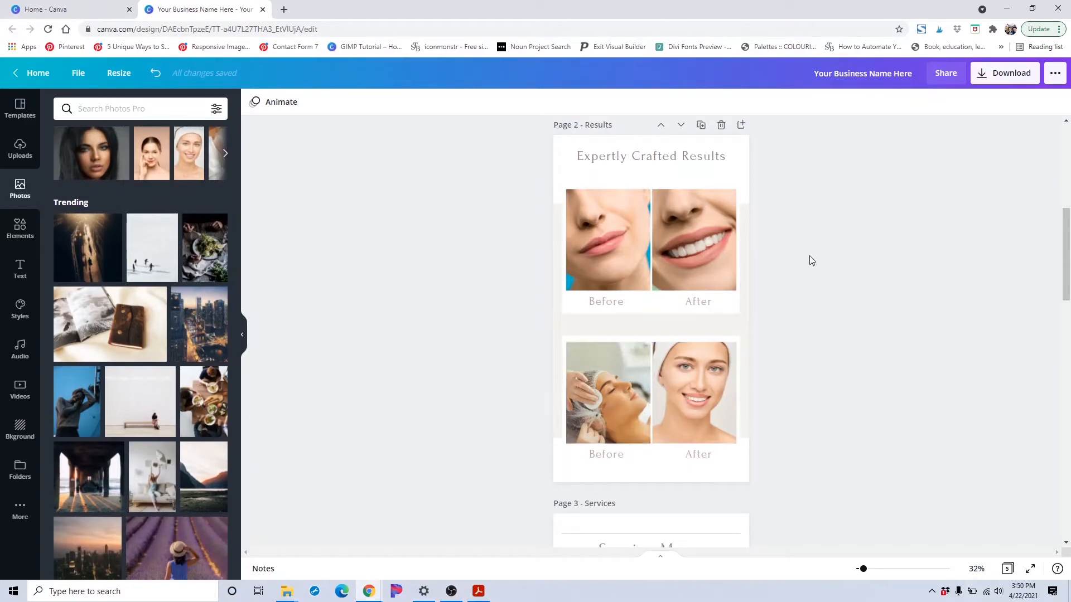
{"action": "scroll", "coordinate": [506, 305], "scroll_direction": "down", "scroll_amount": 1}
{"action": "scroll", "coordinate": [499, 313], "scroll_direction": "up", "scroll_amount": 2}
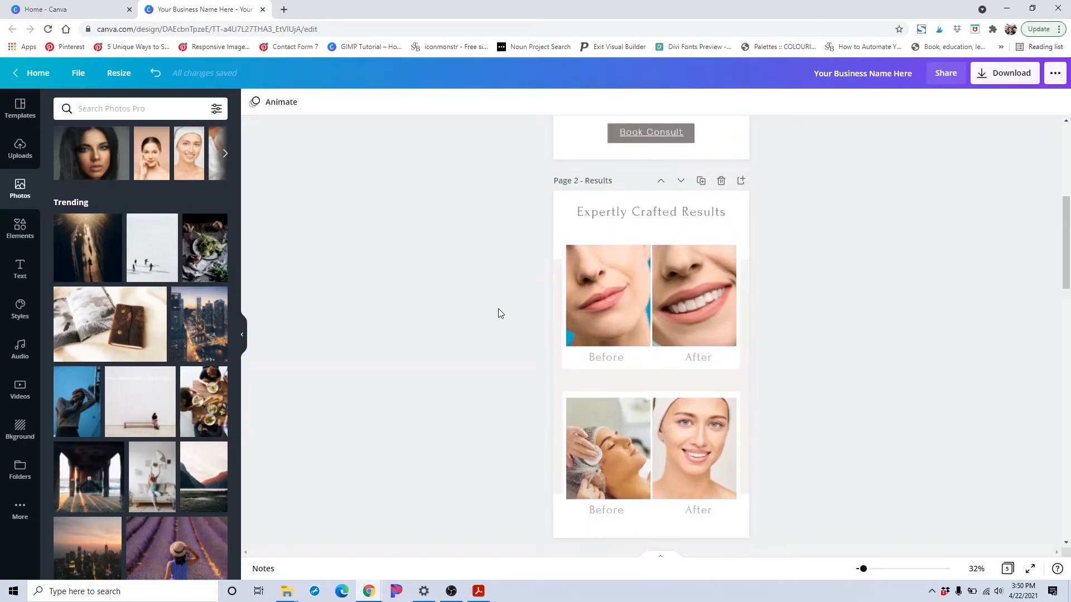
{"action": "left_click", "coordinate": [241, 335]}
Inspect the individual service entries in the Service Menu and open the font list for a Fillers item
{"action": "scroll", "coordinate": [393, 377], "scroll_direction": "down", "scroll_amount": 5}
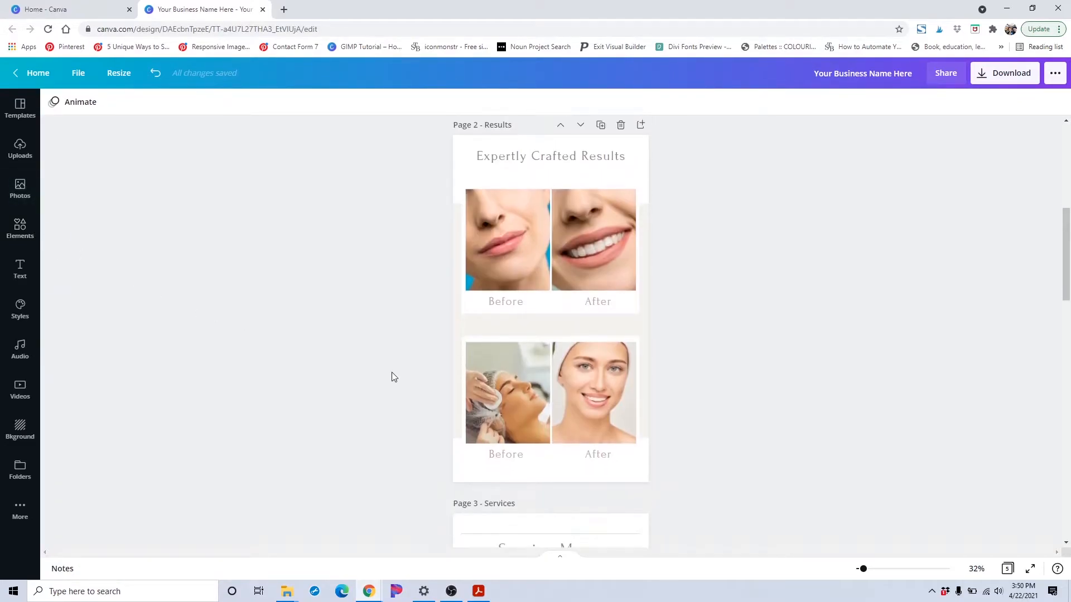
{"action": "scroll", "coordinate": [393, 377], "scroll_direction": "down", "scroll_amount": 3}
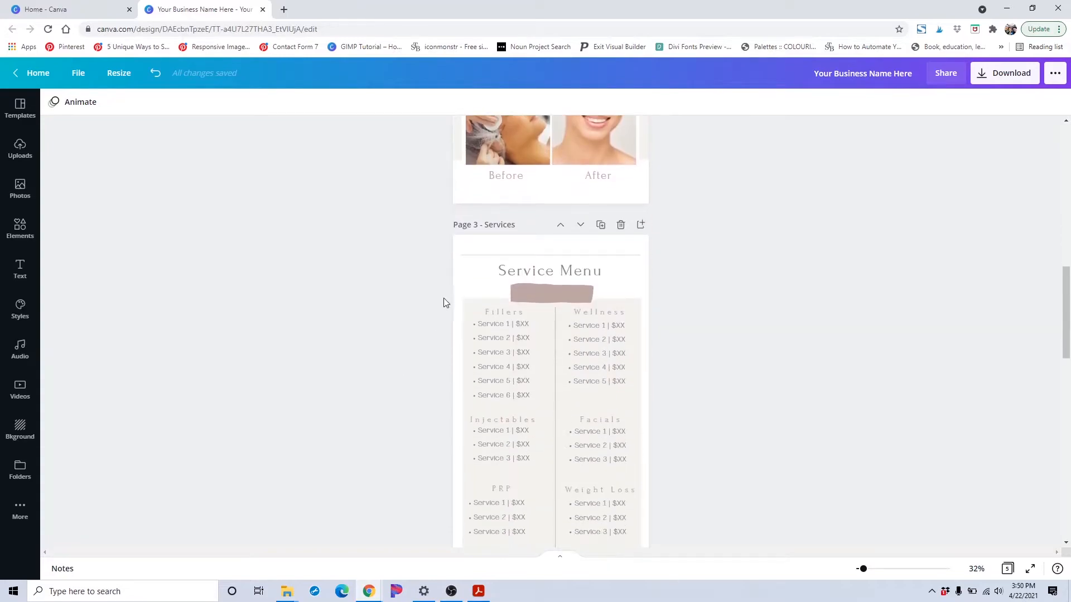
{"action": "scroll", "coordinate": [425, 300], "scroll_direction": "down", "scroll_amount": 1}
{"action": "scroll", "coordinate": [426, 299], "scroll_direction": "up", "scroll_amount": 1}
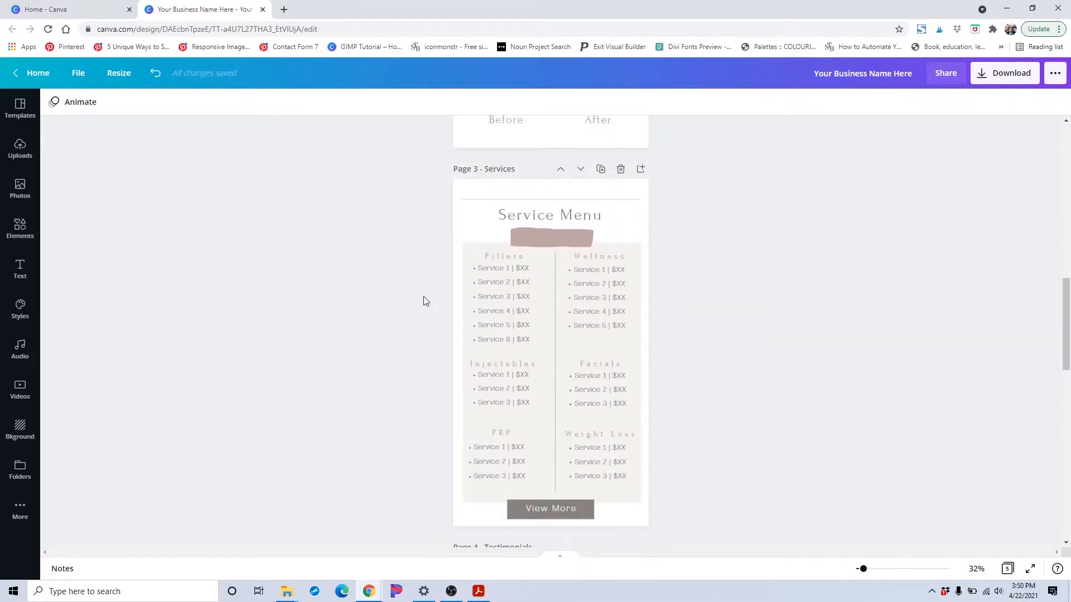
{"action": "left_click", "coordinate": [500, 284]}
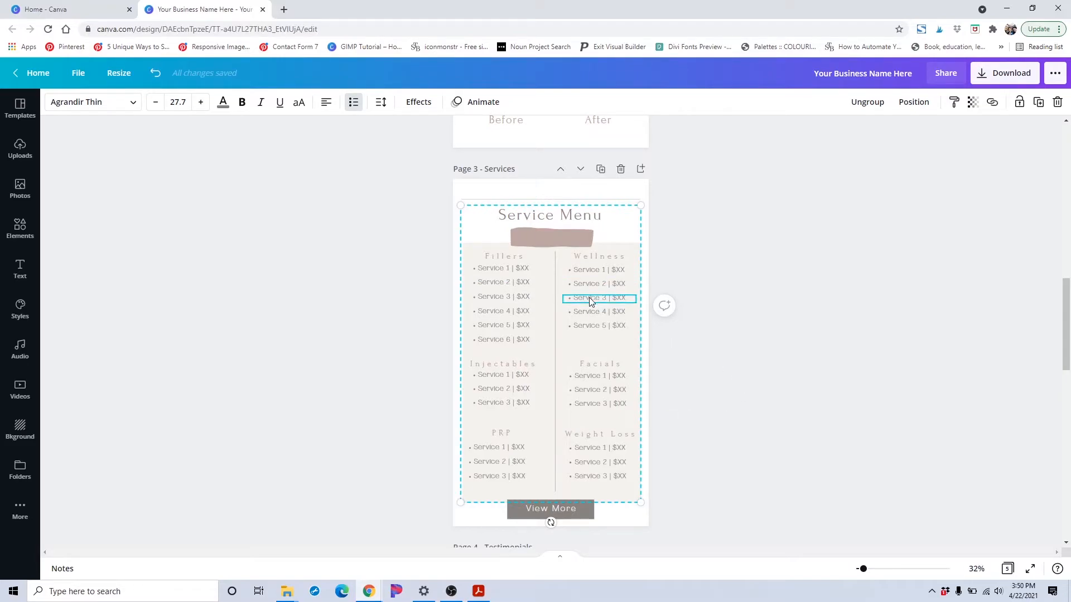
{"action": "left_click", "coordinate": [590, 367]}
{"action": "left_click", "coordinate": [590, 362]}
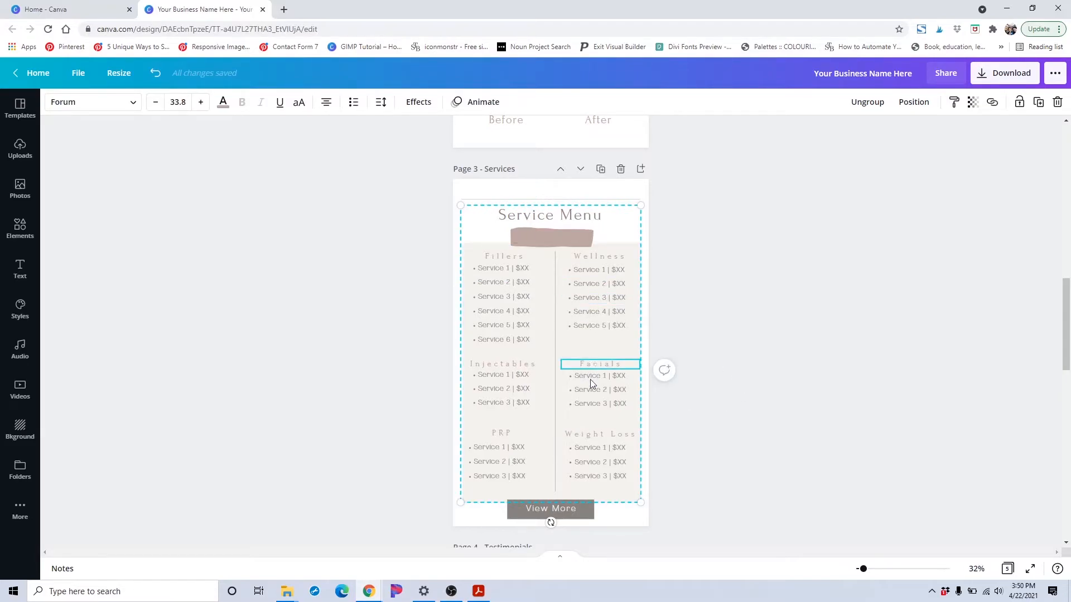
{"action": "left_click", "coordinate": [593, 377]}
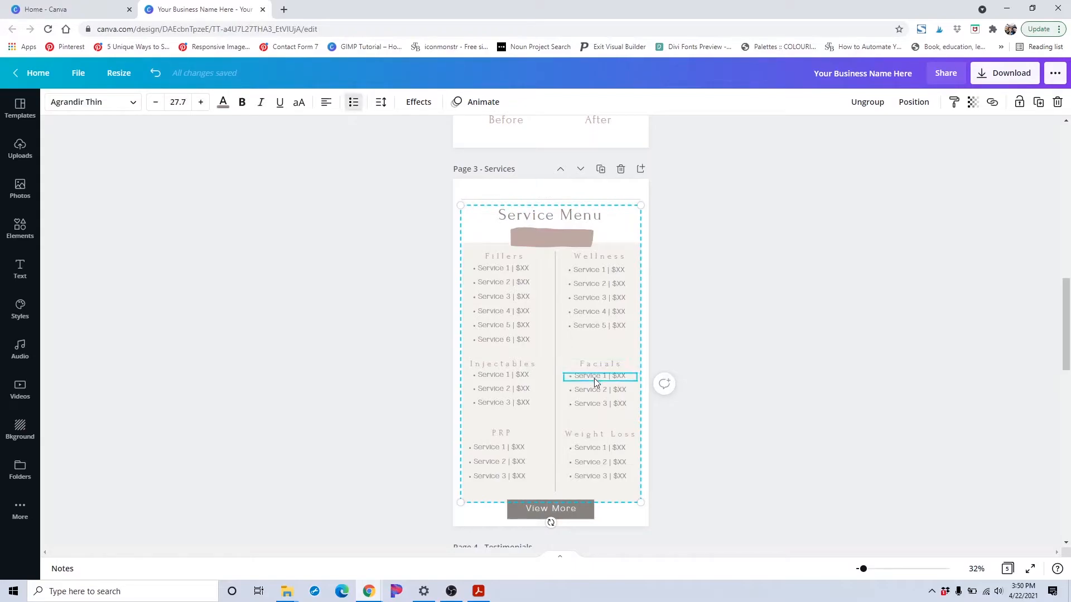
{"action": "left_click", "coordinate": [598, 403]}
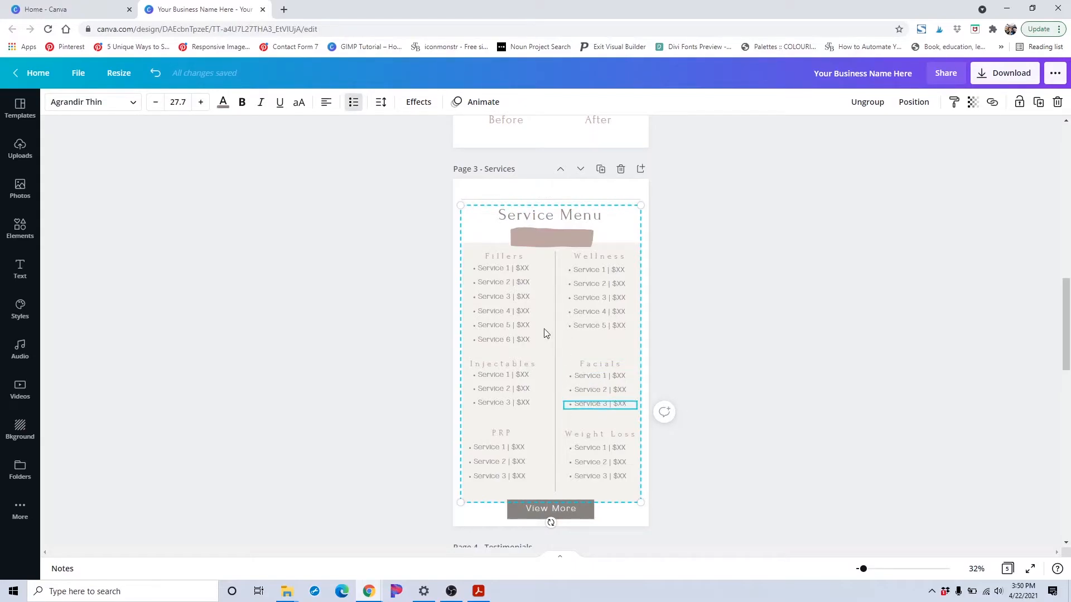
{"action": "scroll", "coordinate": [569, 300], "scroll_direction": "down", "scroll_amount": 1}
{"action": "left_click", "coordinate": [501, 213]}
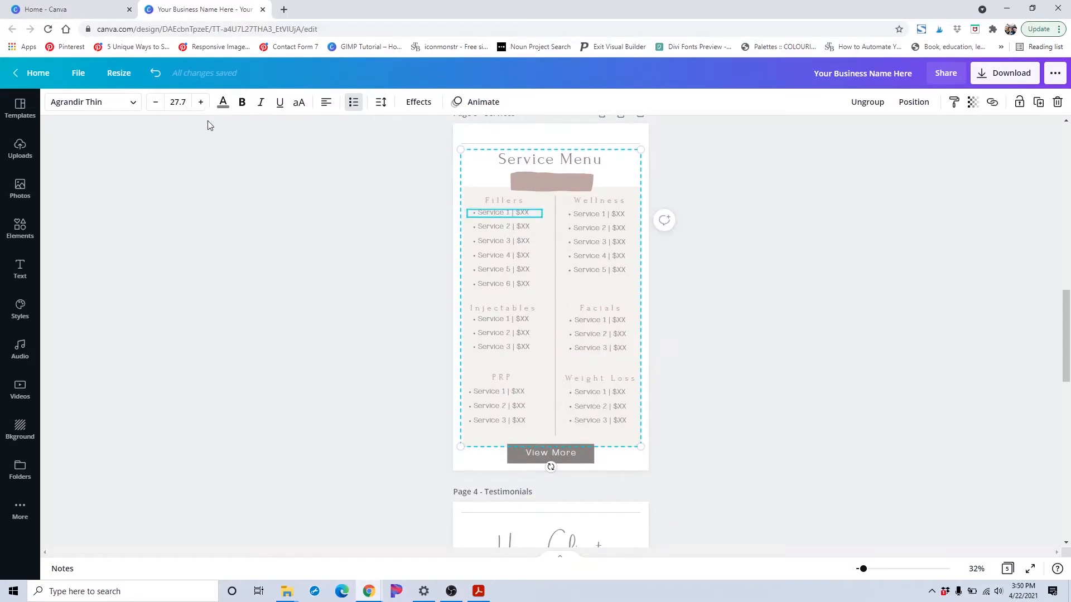
{"action": "left_click", "coordinate": [136, 105]}
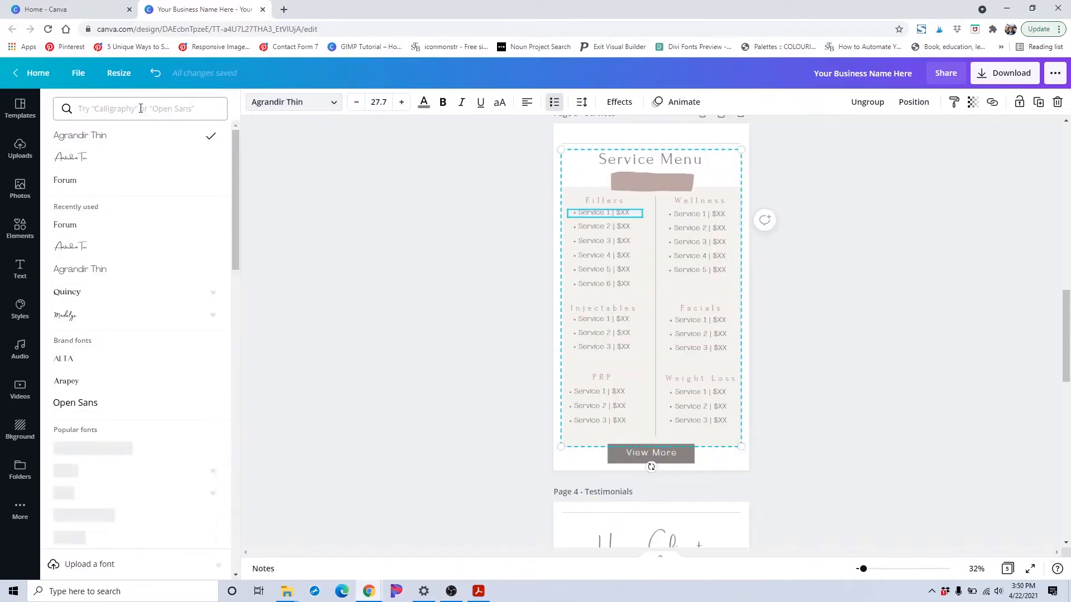
{"action": "left_click", "coordinate": [601, 231]}
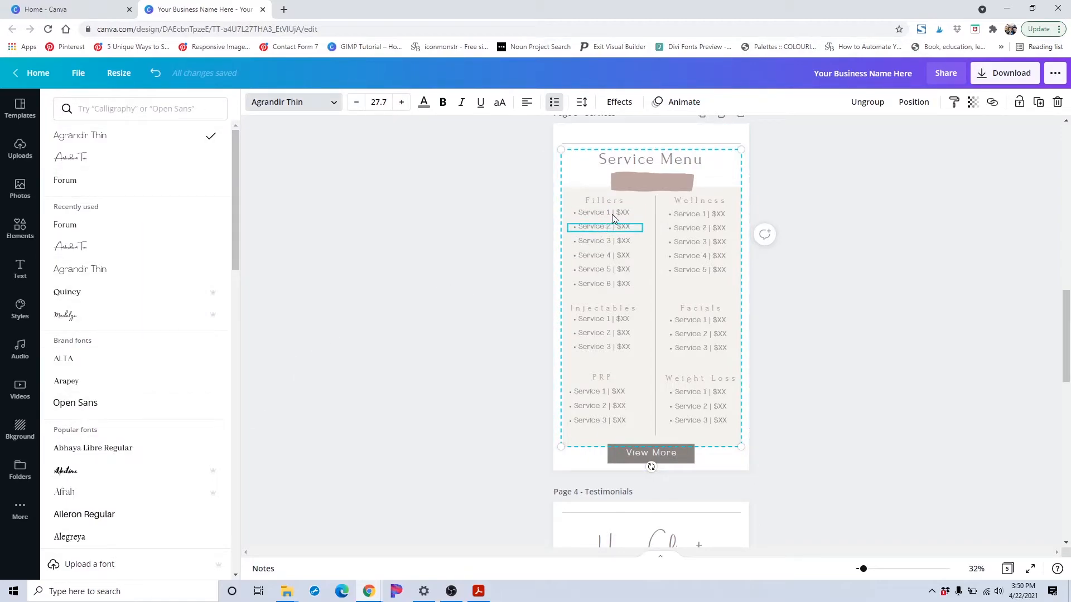
Ungroup the Service Menu elements, try the Arapey font on their text, and undo the font change
{"action": "left_click", "coordinate": [592, 216]}
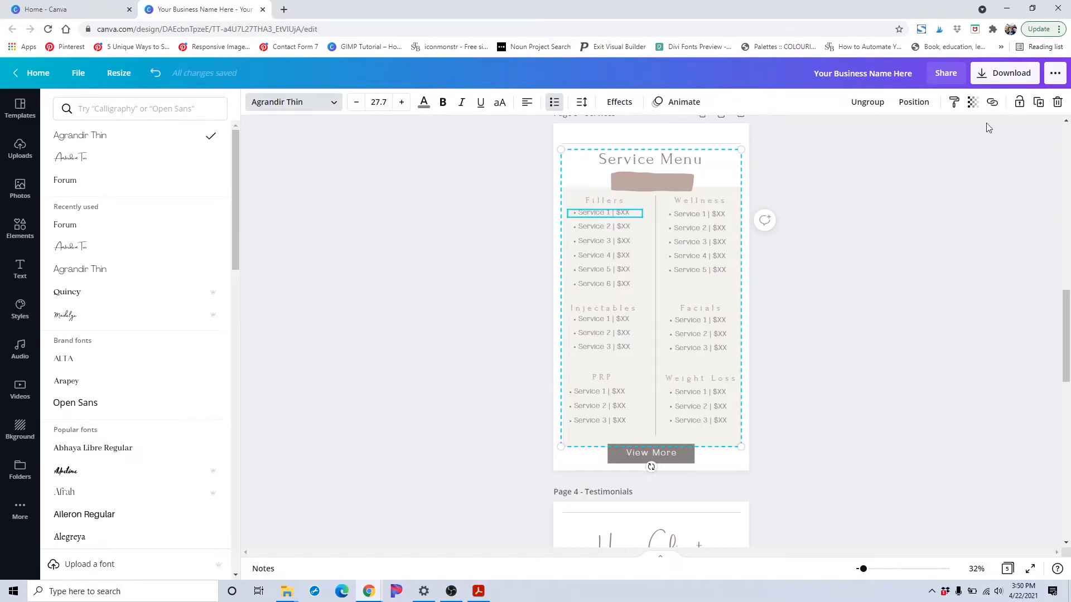
{"action": "left_click", "coordinate": [868, 102]}
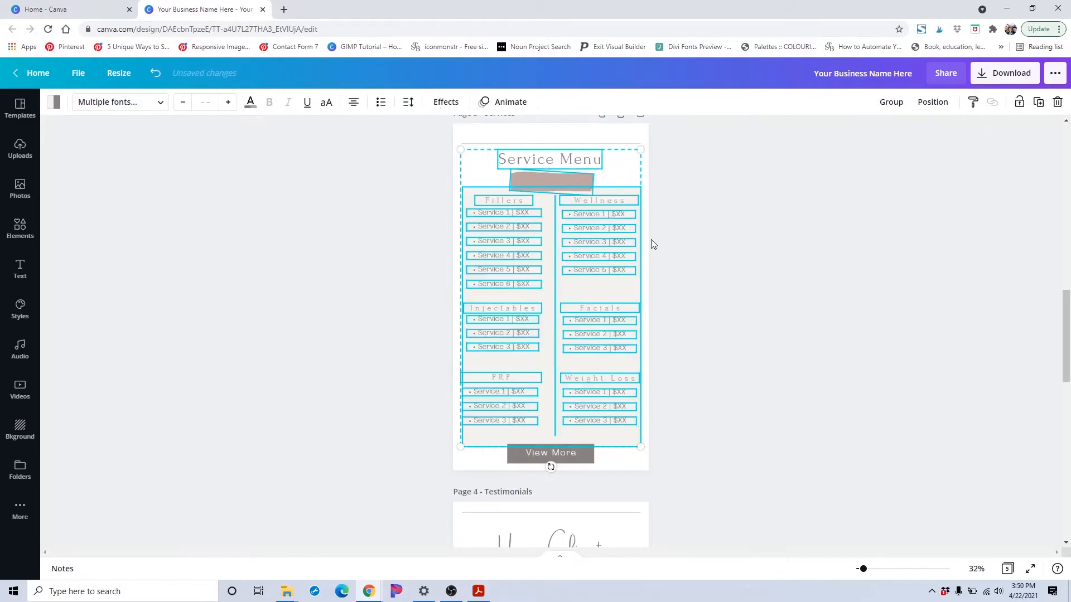
{"action": "left_click", "coordinate": [165, 106]}
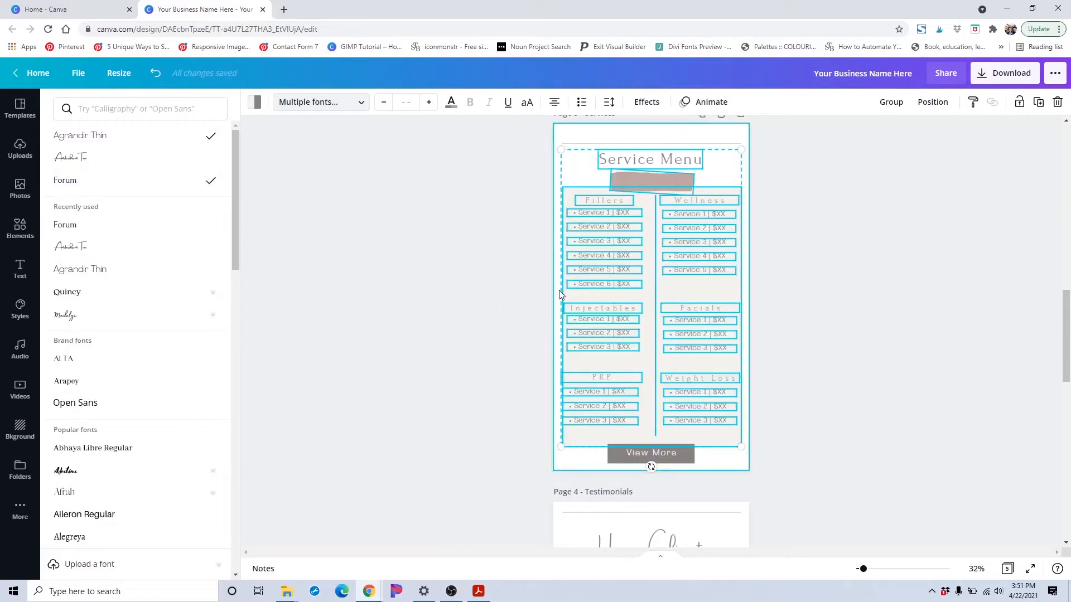
{"action": "left_click", "coordinate": [98, 383]}
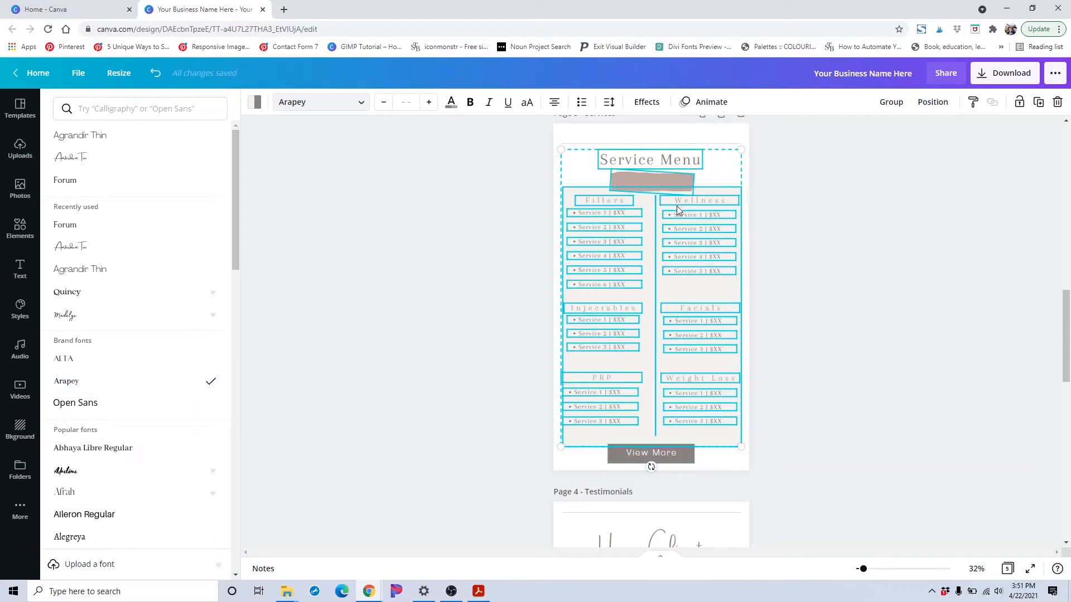
{"action": "key", "text": "ctrl+z"}
Duplicate the Services page, then delete the duplicate page
{"action": "scroll", "coordinate": [847, 319], "scroll_direction": "down", "scroll_amount": 2}
{"action": "left_click", "coordinate": [549, 345]}
{"action": "left_click", "coordinate": [764, 401]}
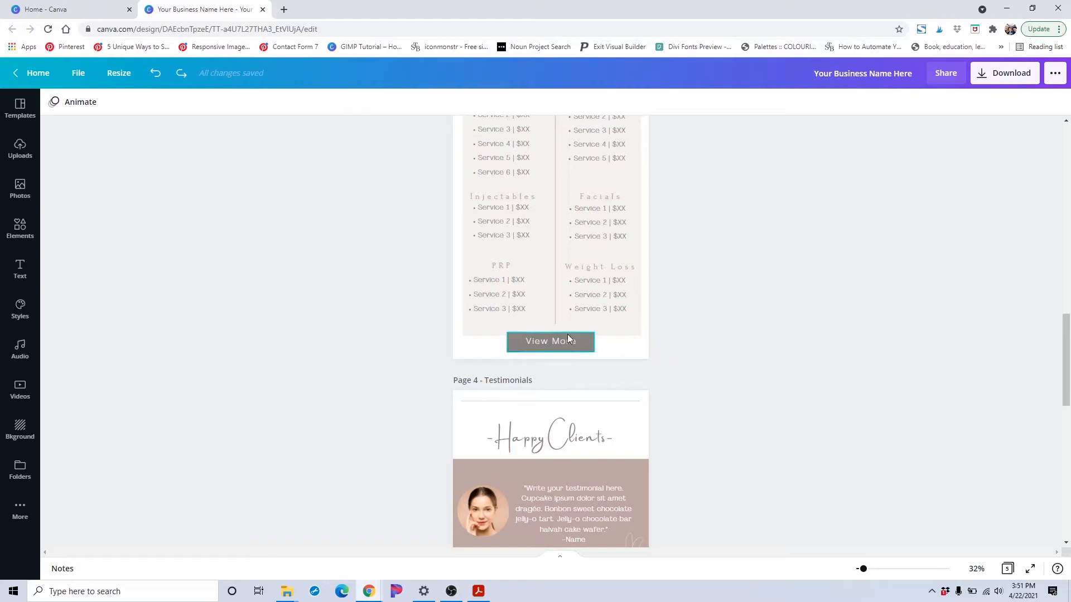
{"action": "scroll", "coordinate": [564, 336], "scroll_direction": "up", "scroll_amount": 2}
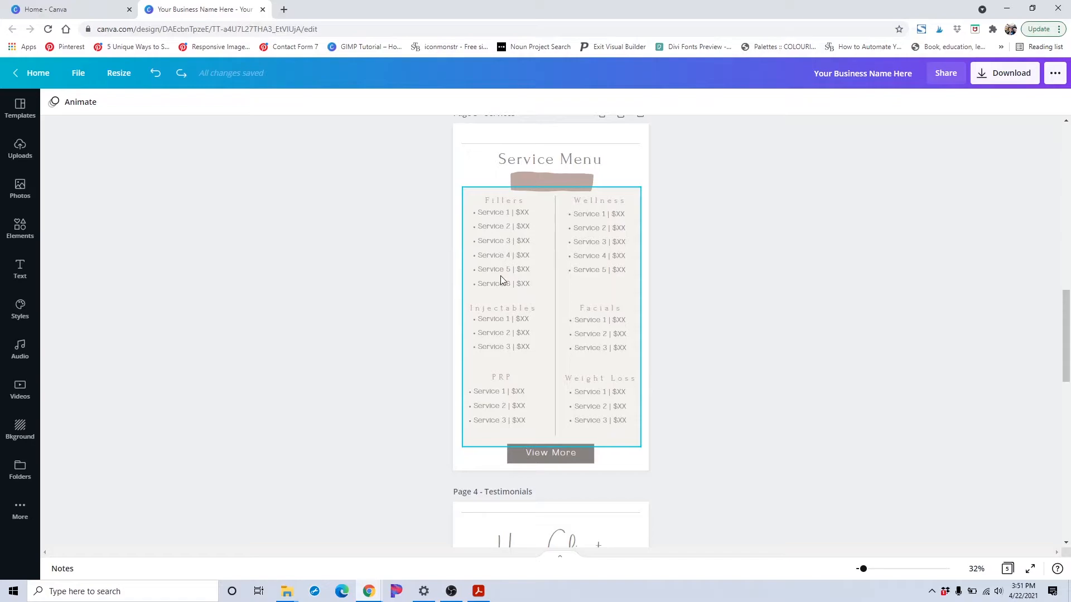
{"action": "scroll", "coordinate": [501, 276], "scroll_direction": "down", "scroll_amount": 1}
{"action": "scroll", "coordinate": [501, 276], "scroll_direction": "up", "scroll_amount": 2}
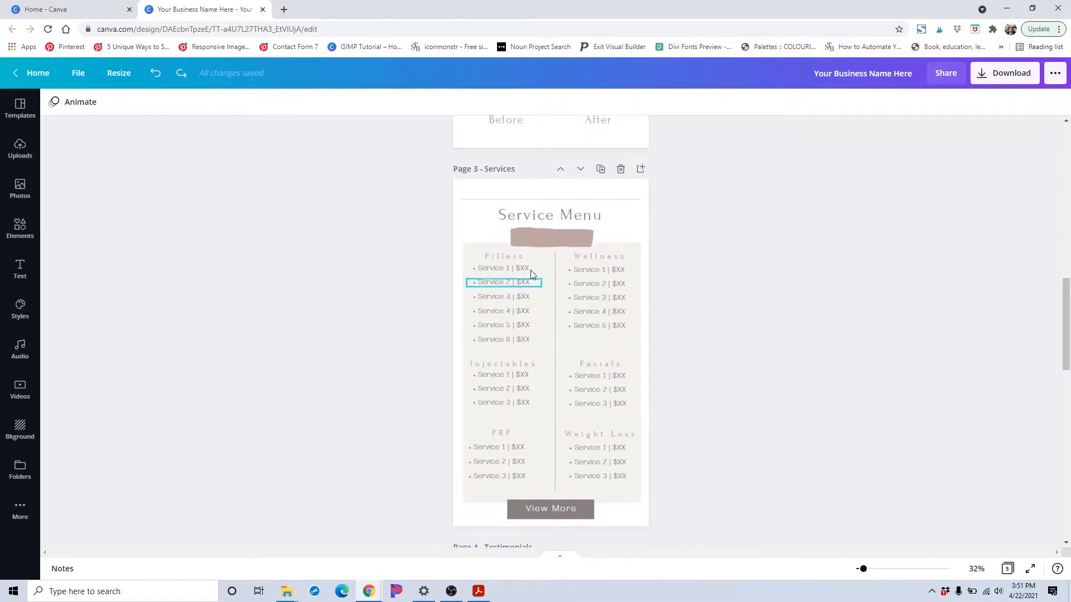
{"action": "left_click", "coordinate": [601, 171]}
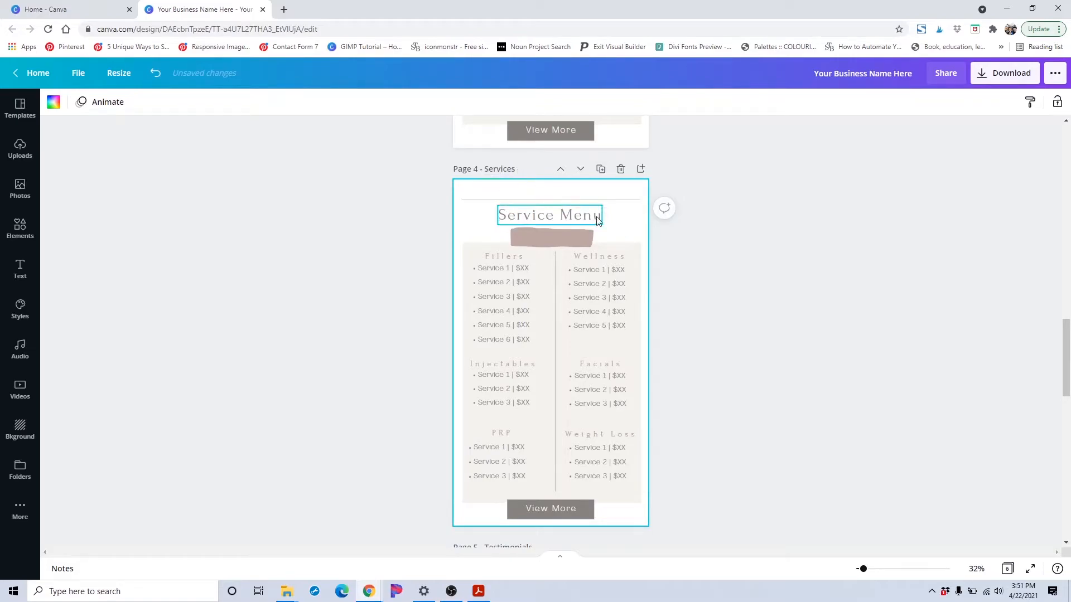
{"action": "scroll", "coordinate": [599, 221], "scroll_direction": "up", "scroll_amount": 5}
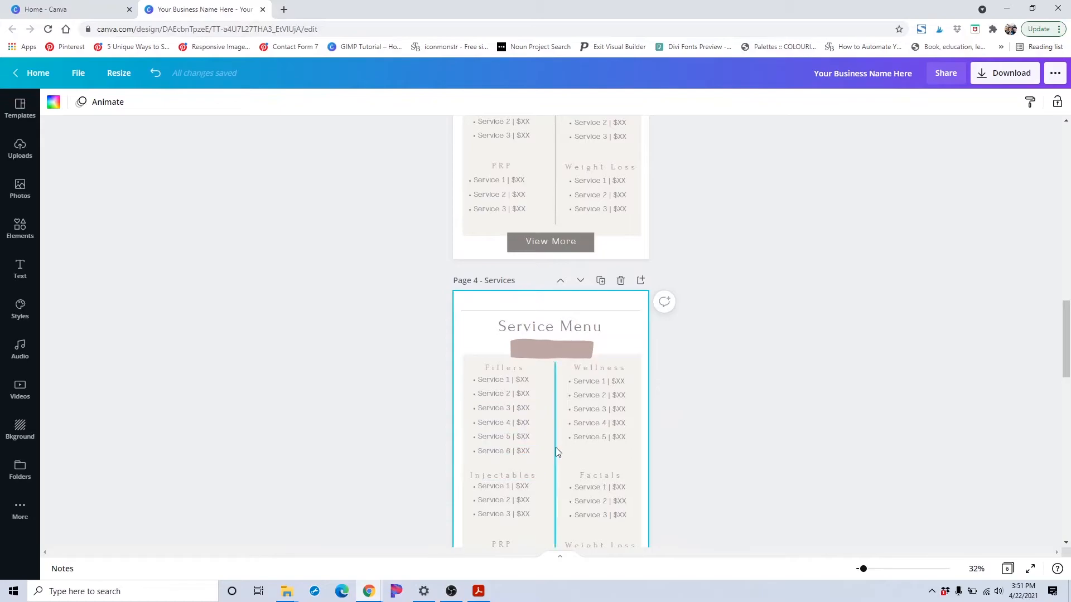
{"action": "scroll", "coordinate": [577, 450], "scroll_direction": "down", "scroll_amount": 3}
{"action": "scroll", "coordinate": [555, 447], "scroll_direction": "up", "scroll_amount": 1}
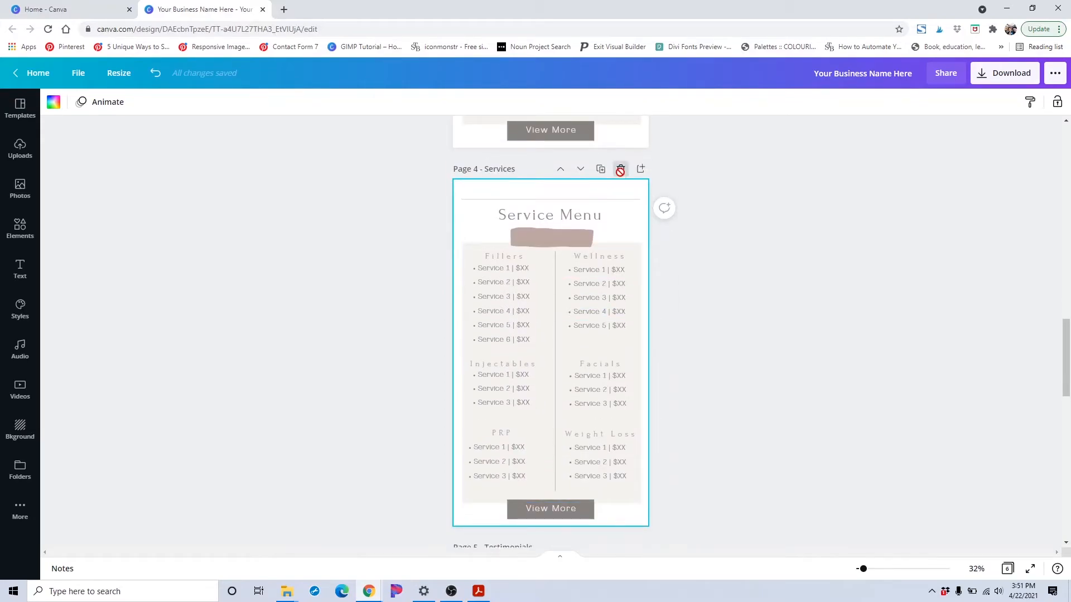
{"action": "left_click", "coordinate": [620, 169]}
Open the link settings of the Services page's View More button and close them
{"action": "scroll", "coordinate": [600, 224], "scroll_direction": "up", "scroll_amount": 2}
{"action": "left_click", "coordinate": [555, 242]}
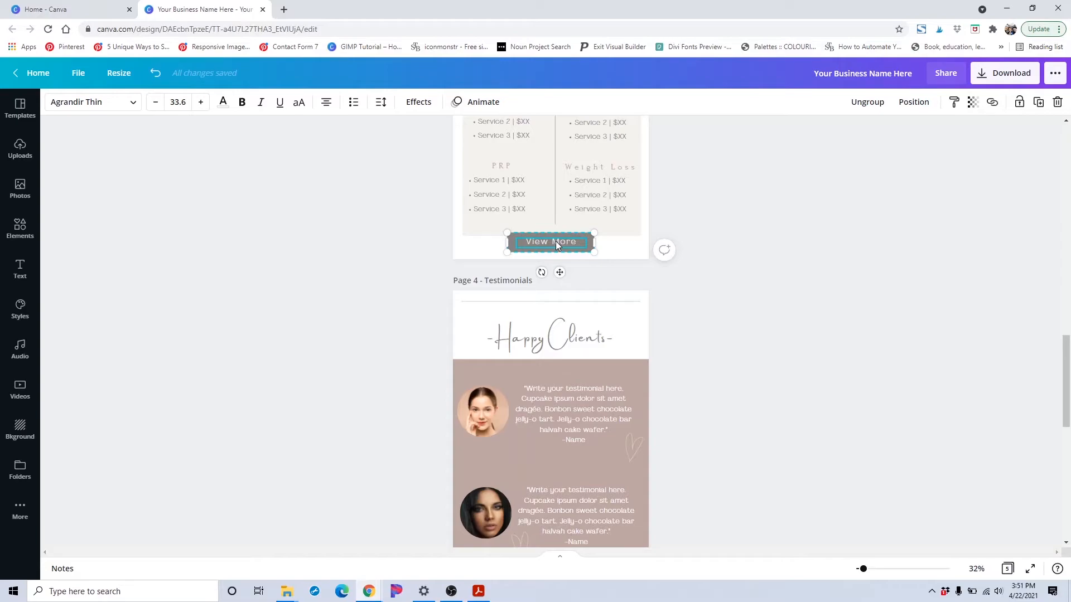
{"action": "left_click", "coordinate": [991, 102]}
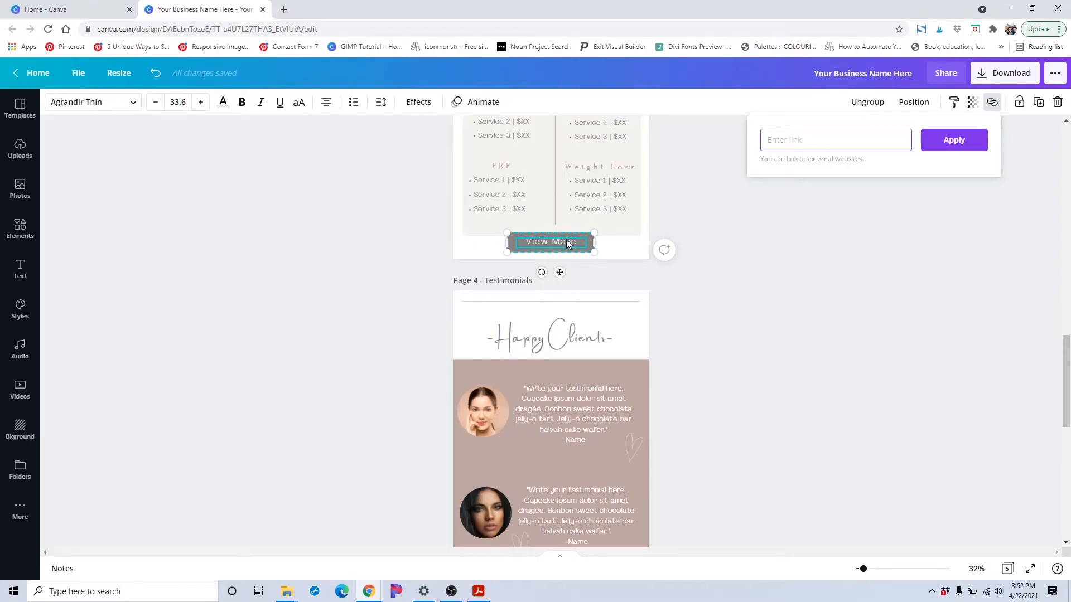
{"action": "key", "text": "Escape"}
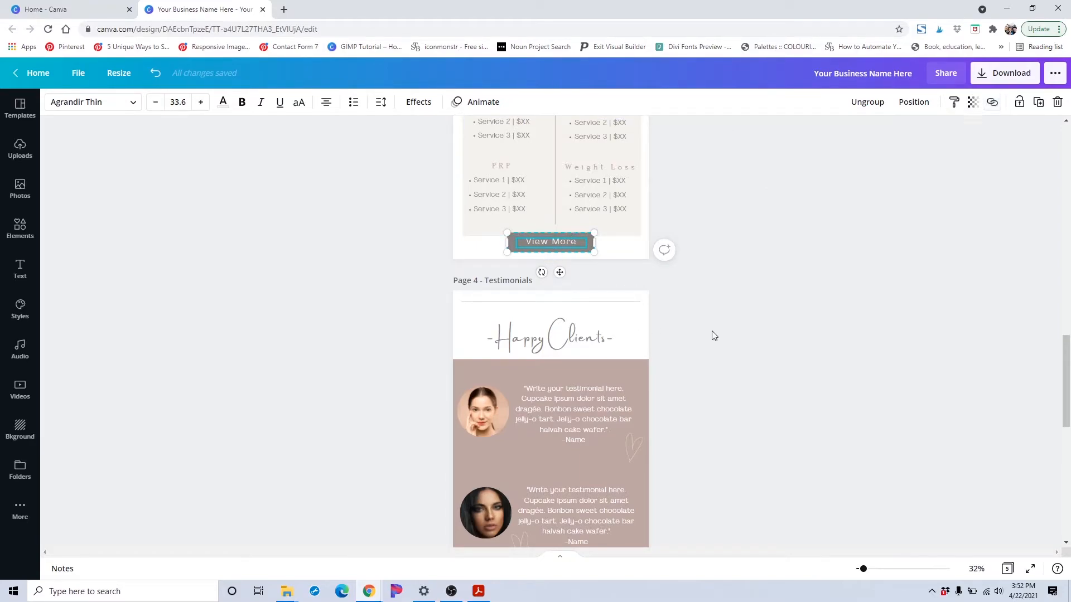
Browse the Testimonials and About pages and select the About page's Book Consult button
{"action": "scroll", "coordinate": [710, 333], "scroll_direction": "down", "scroll_amount": 3}
{"action": "scroll", "coordinate": [595, 292], "scroll_direction": "up", "scroll_amount": 1}
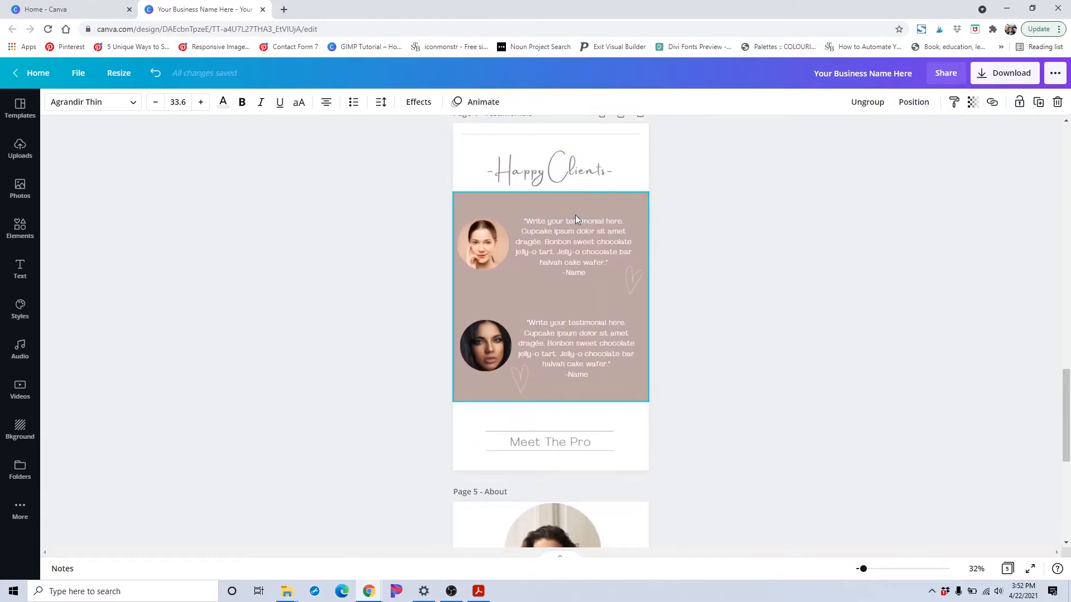
{"action": "scroll", "coordinate": [575, 218], "scroll_direction": "down", "scroll_amount": 2}
{"action": "scroll", "coordinate": [520, 328], "scroll_direction": "down", "scroll_amount": 4}
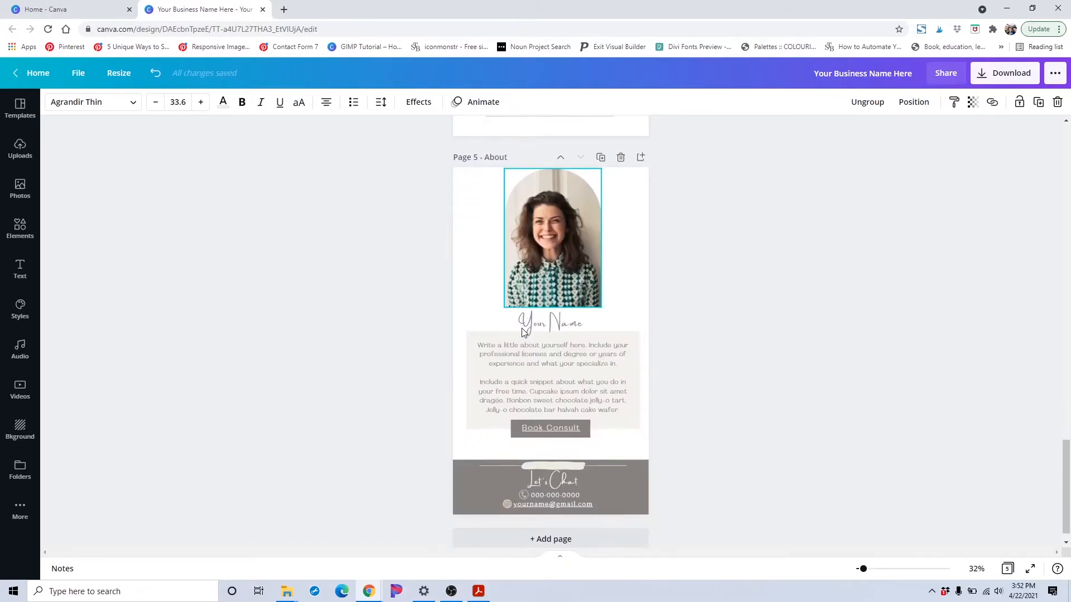
{"action": "left_click", "coordinate": [537, 429]}
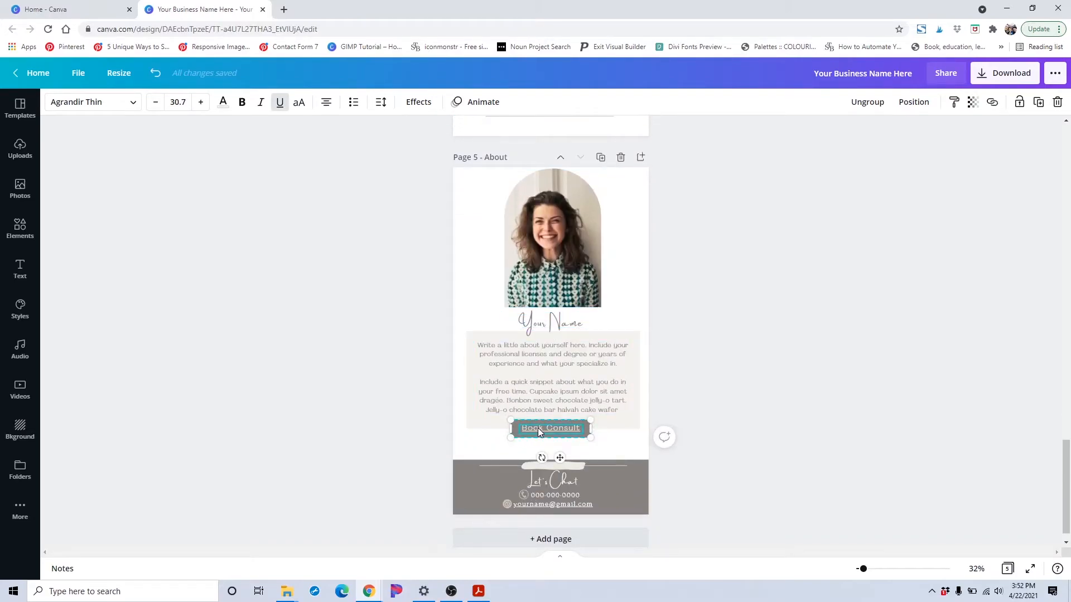
{"action": "scroll", "coordinate": [538, 429], "scroll_direction": "down", "scroll_amount": 1}
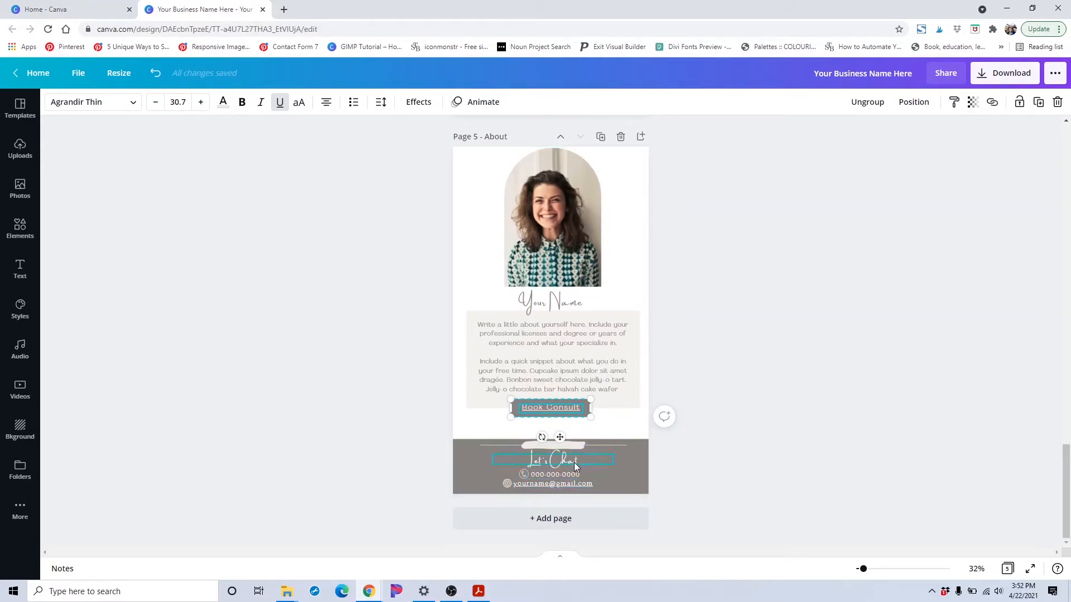
Set the footer e-mail text's link to a mailto: link with the contact's e-mail address and apply it
{"action": "left_click", "coordinate": [547, 485]}
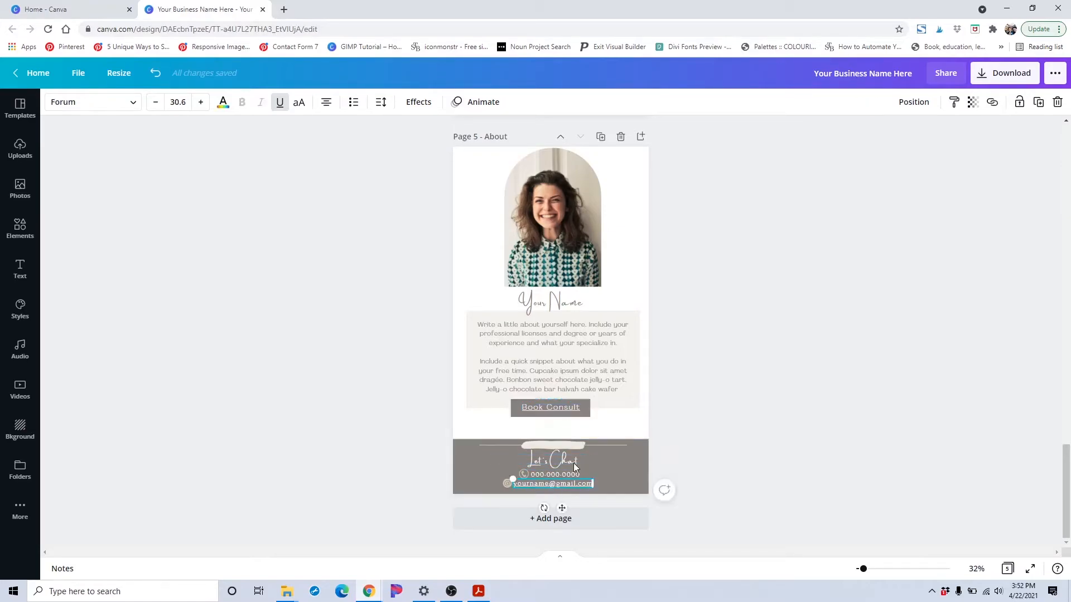
{"action": "left_click", "coordinate": [991, 103]}
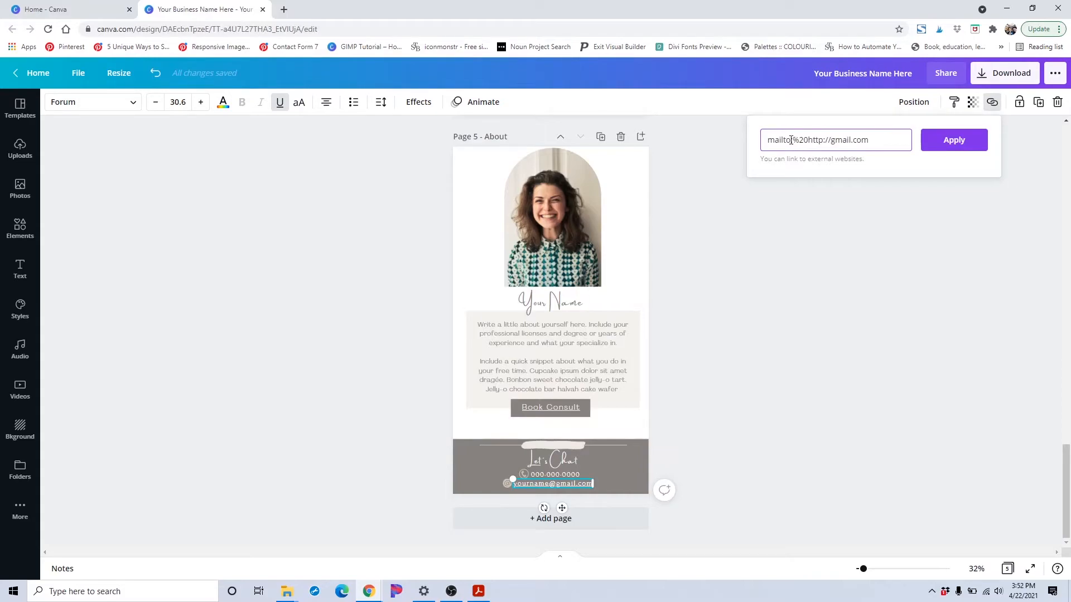
{"action": "left_click_drag", "start_coordinate": [794, 139], "coordinate": [766, 137]}
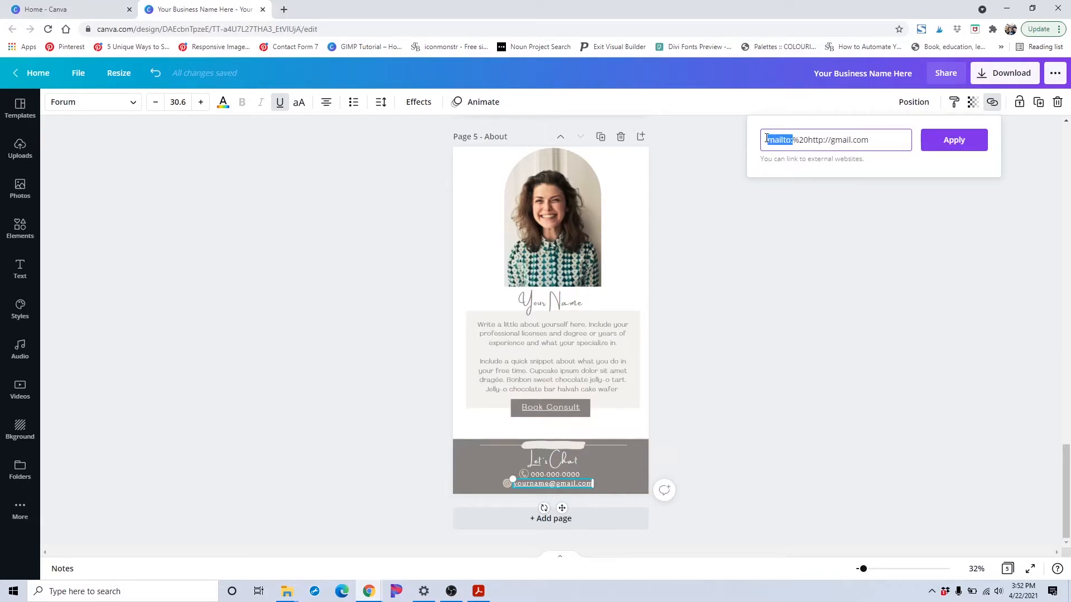
{"action": "left_click", "coordinate": [798, 140]}
{"action": "key", "text": "BackSpace"}
{"action": "key", "text": "BackSpace"}
{"action": "key", "text": "BackSpace"}
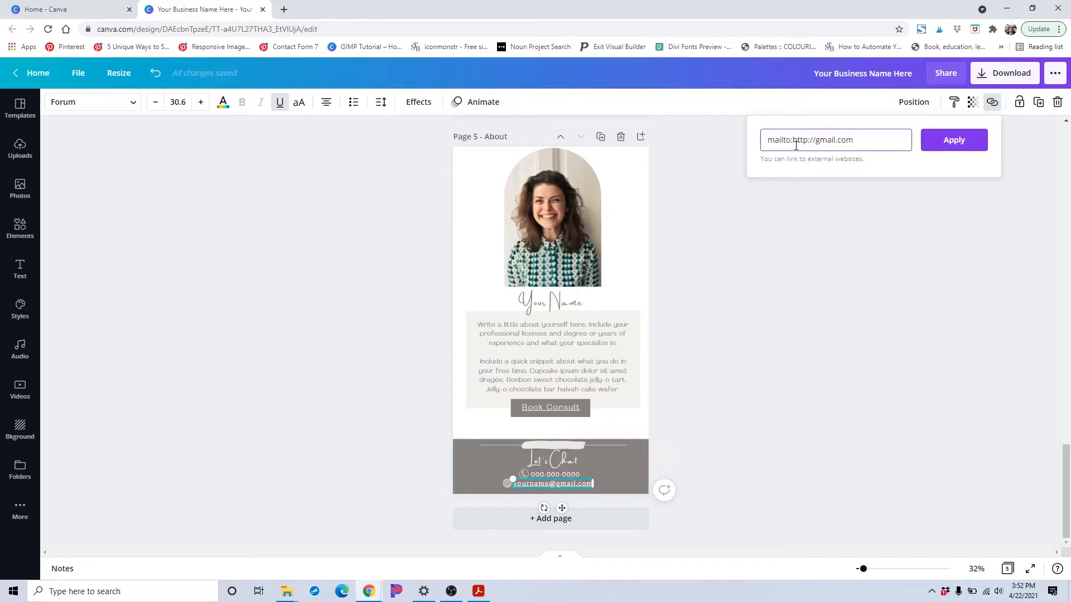
{"action": "left_click_drag", "start_coordinate": [865, 141], "coordinate": [800, 139]}
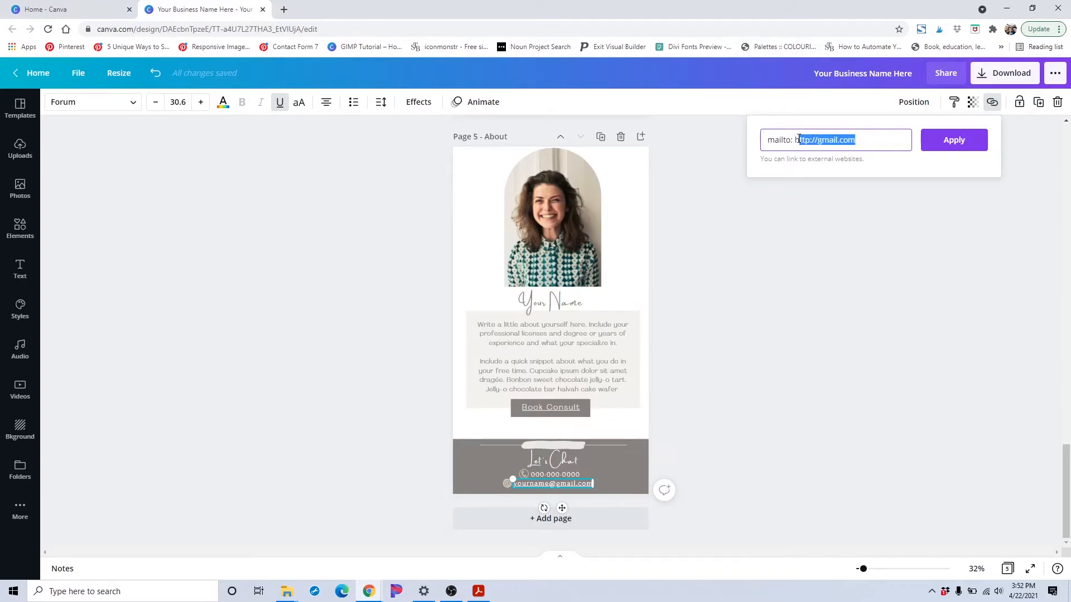
{"action": "type", "text": "yourname@gma"}
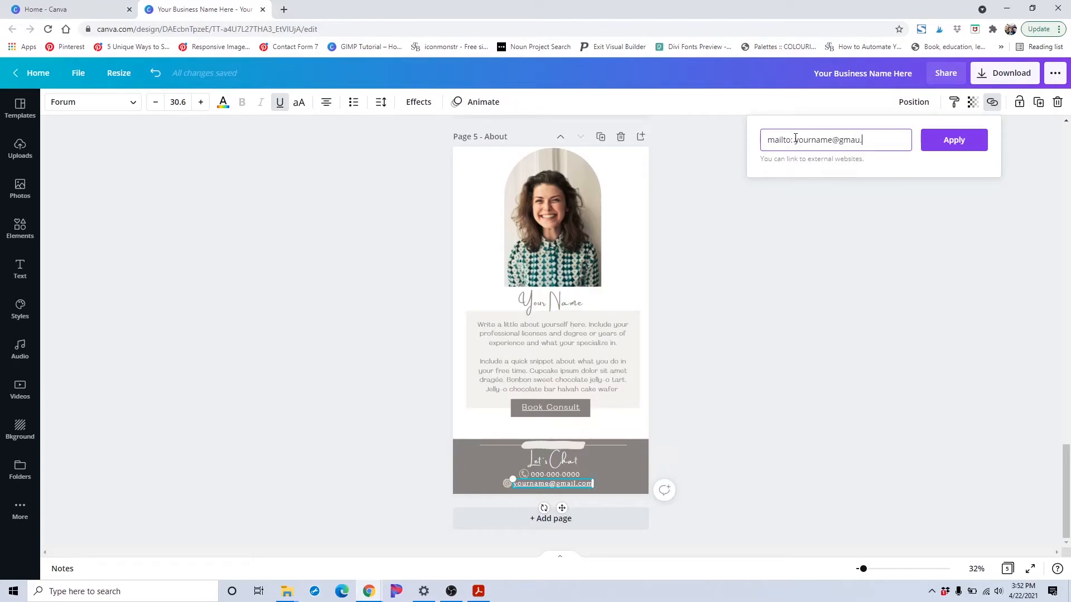
{"action": "type", "text": "il.com"}
{"action": "left_click", "coordinate": [935, 144]}
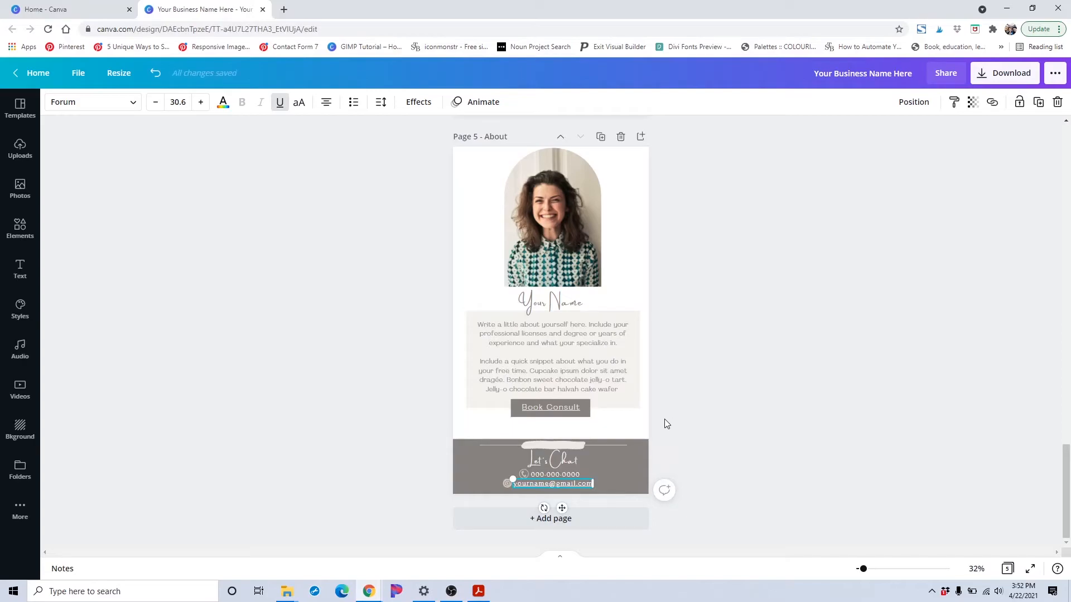
{"action": "left_click", "coordinate": [739, 395]}
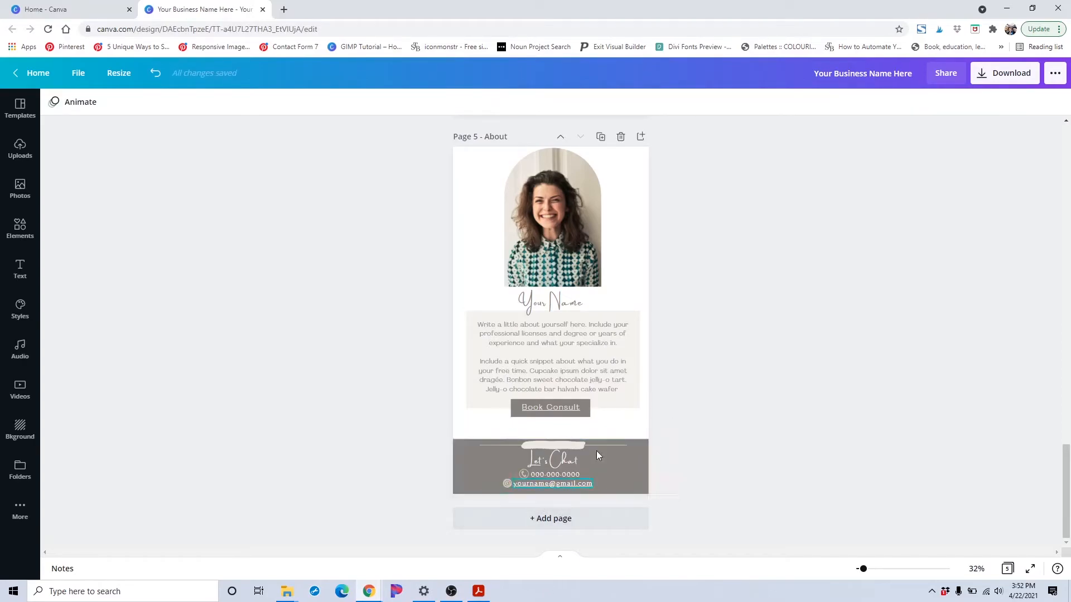
Open the design's publishing menu and browse all of its share and publish options
{"action": "scroll", "coordinate": [785, 330], "scroll_direction": "up", "scroll_amount": 20}
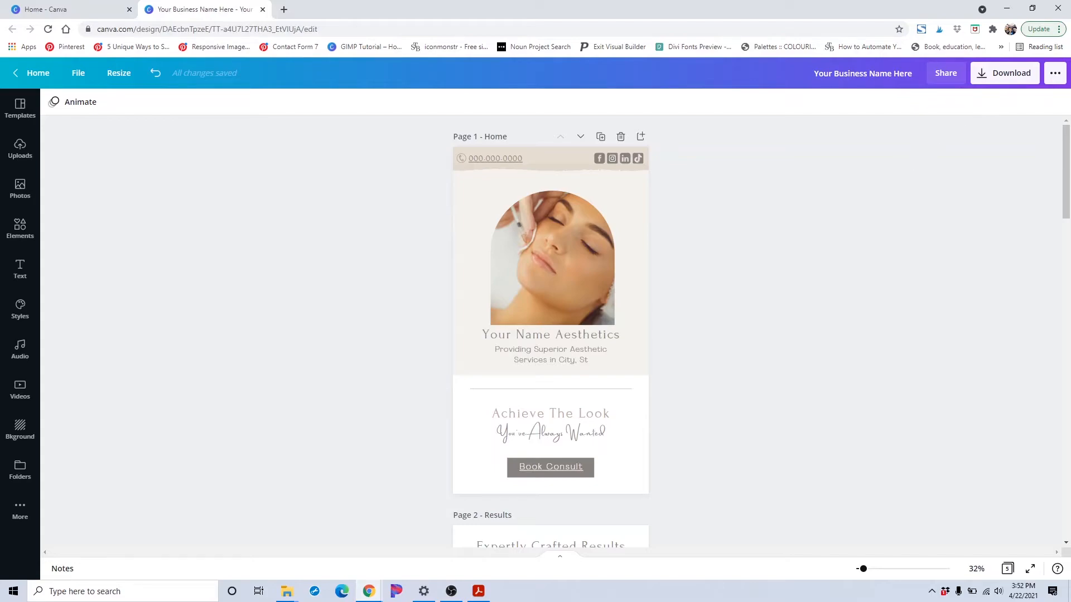
{"action": "left_click", "coordinate": [1056, 77]}
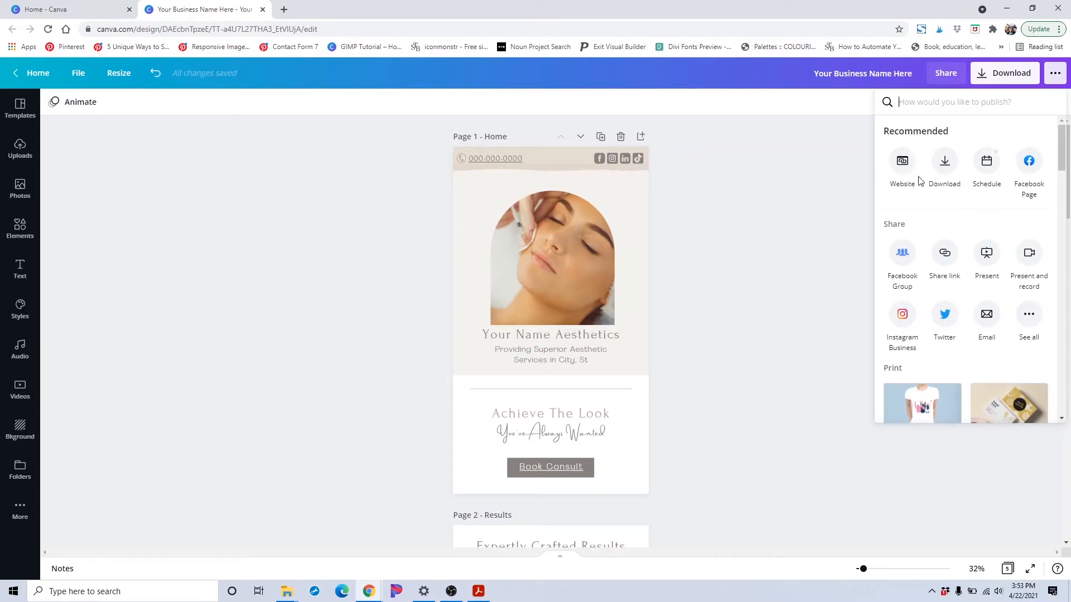
{"action": "scroll", "coordinate": [921, 182], "scroll_direction": "down", "scroll_amount": 1}
{"action": "scroll", "coordinate": [898, 207], "scroll_direction": "up", "scroll_amount": 1}
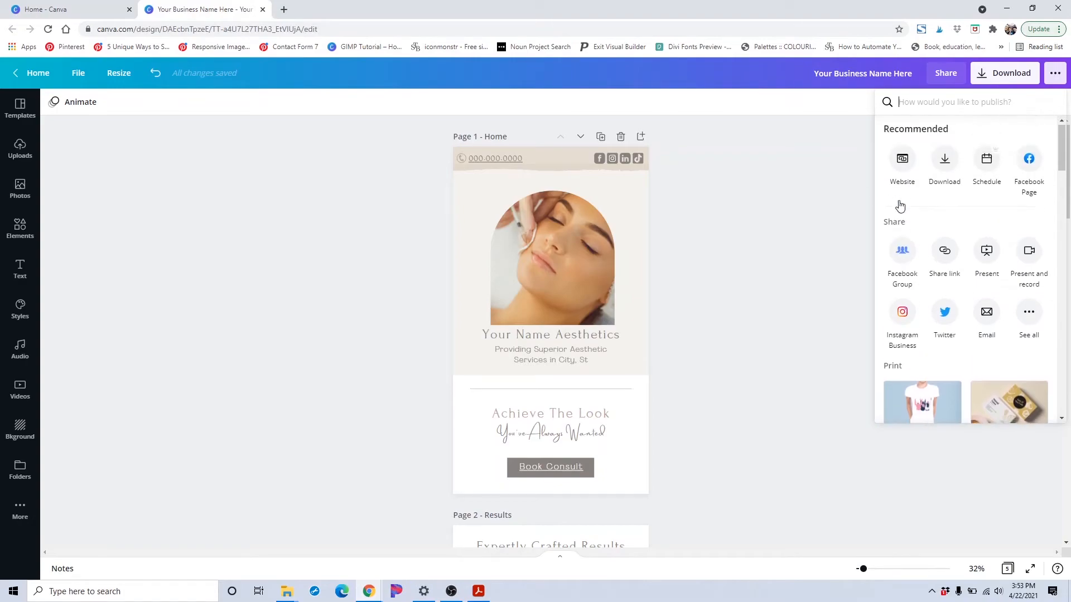
{"action": "scroll", "coordinate": [934, 239], "scroll_direction": "down", "scroll_amount": 2}
{"action": "scroll", "coordinate": [935, 239], "scroll_direction": "down", "scroll_amount": 1}
{"action": "scroll", "coordinate": [1029, 256], "scroll_direction": "up", "scroll_amount": 2}
{"action": "left_click", "coordinate": [1028, 256]}
{"action": "scroll", "coordinate": [1007, 384], "scroll_direction": "down", "scroll_amount": 3}
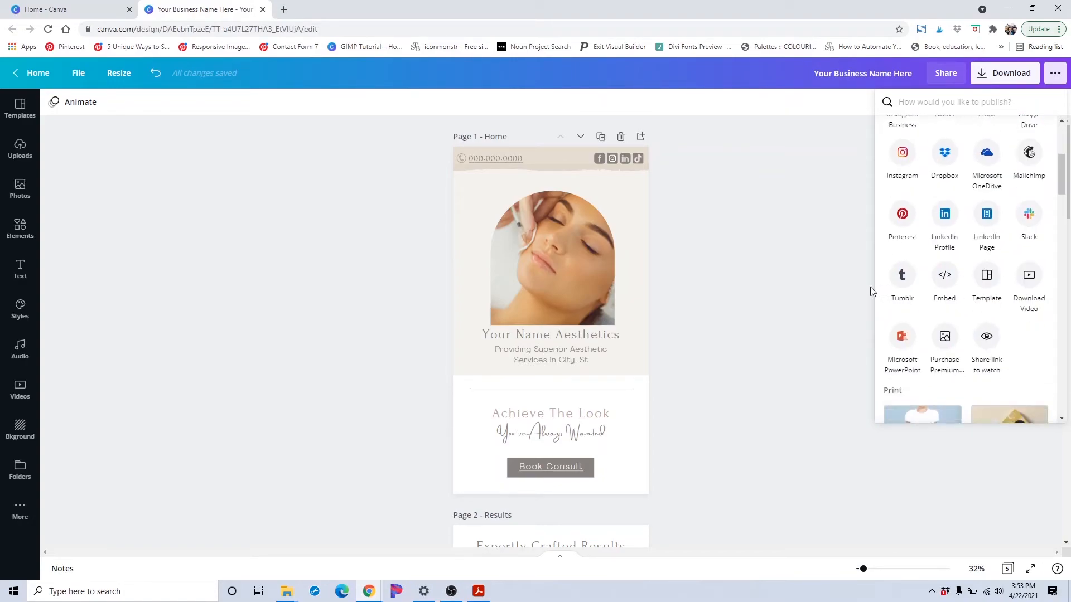
{"action": "scroll", "coordinate": [936, 217], "scroll_direction": "up", "scroll_amount": 2}
{"action": "scroll", "coordinate": [936, 218], "scroll_direction": "up", "scroll_amount": 2}
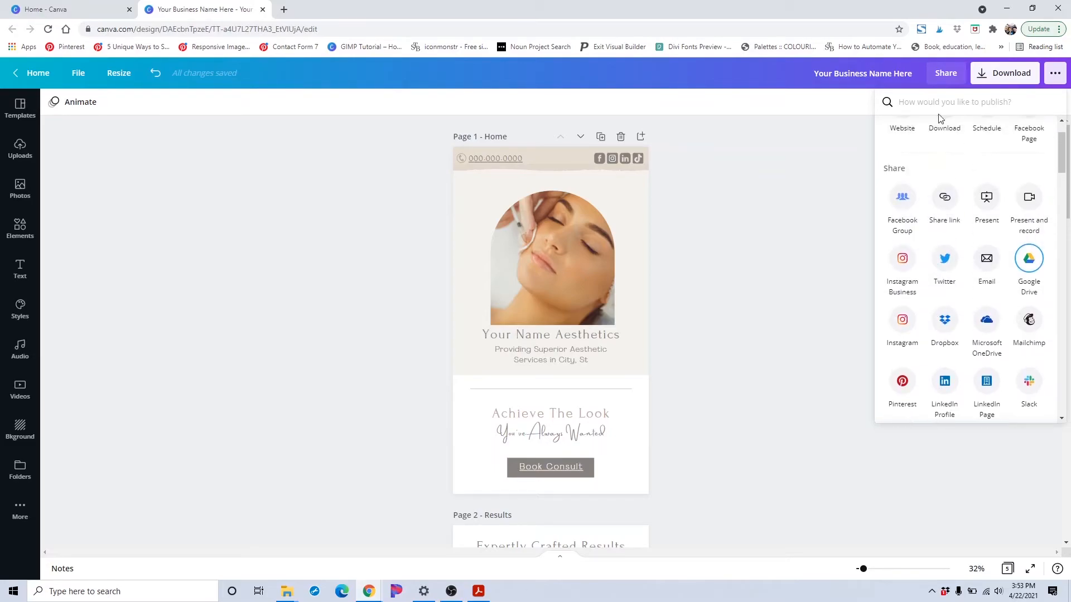
{"action": "scroll", "coordinate": [911, 163], "scroll_direction": "up", "scroll_amount": 1}
Publish the design as a website with the Scrolling web style and open the website
{"action": "left_click", "coordinate": [898, 167]}
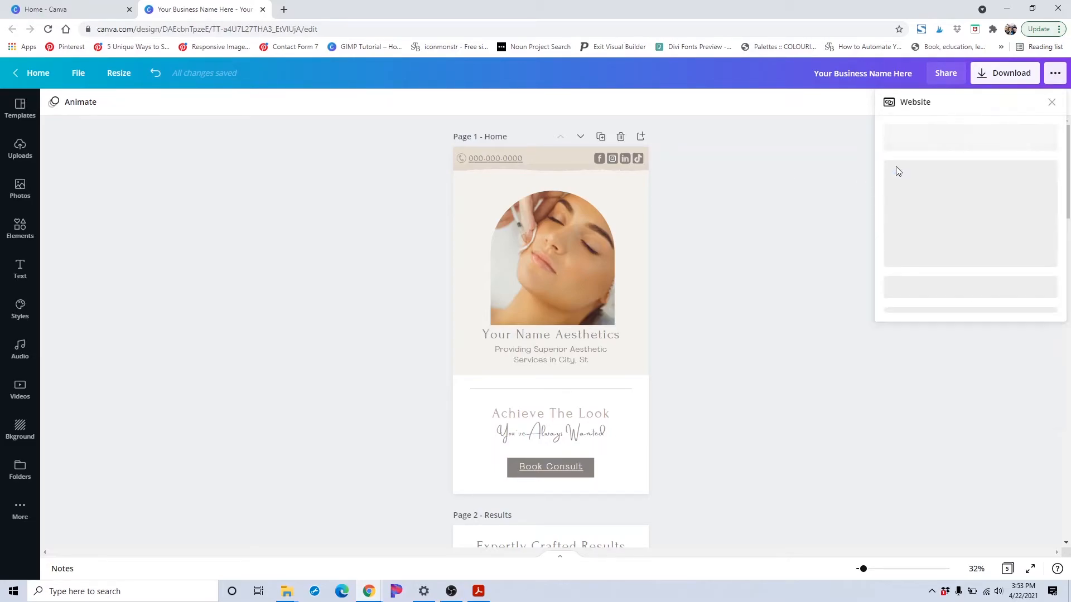
{"action": "left_click", "coordinate": [933, 305]}
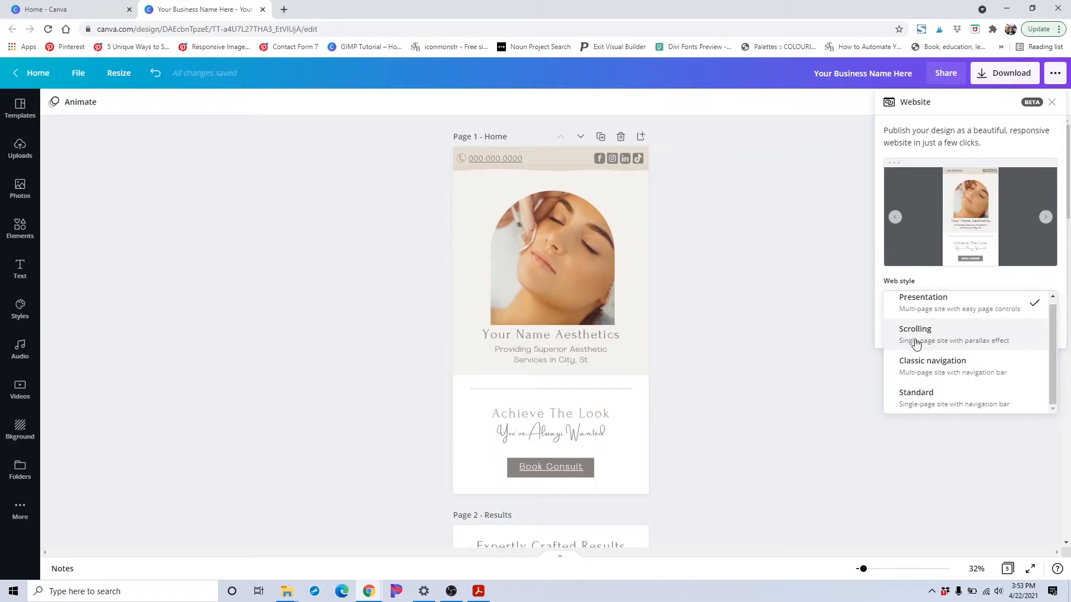
{"action": "left_click", "coordinate": [916, 342]}
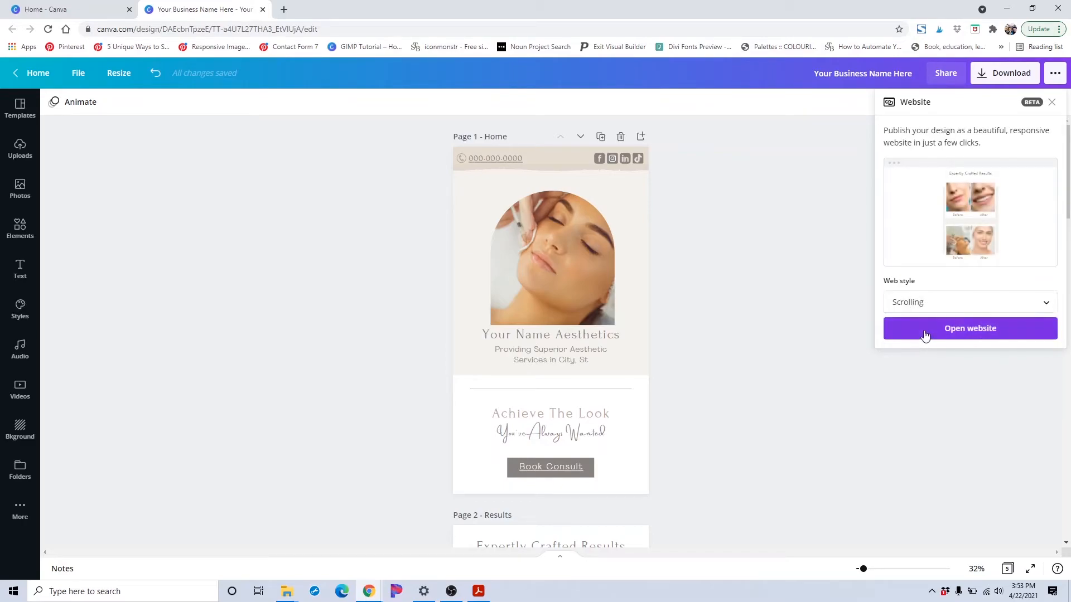
{"action": "left_click", "coordinate": [924, 335]}
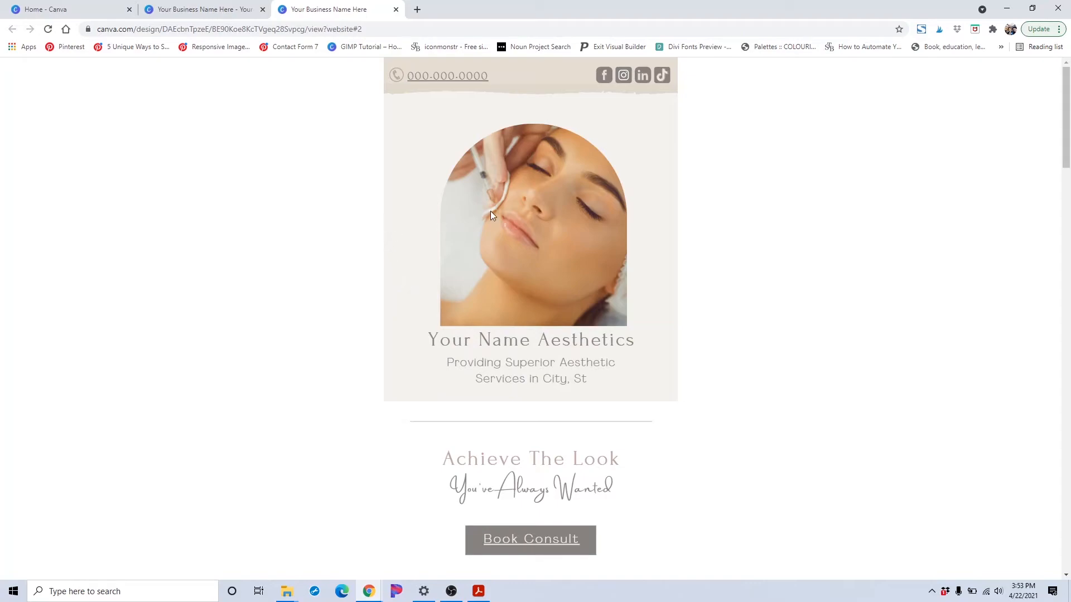
Scroll through the opened website to review every section
{"action": "scroll", "coordinate": [490, 215], "scroll_direction": "down", "scroll_amount": 6}
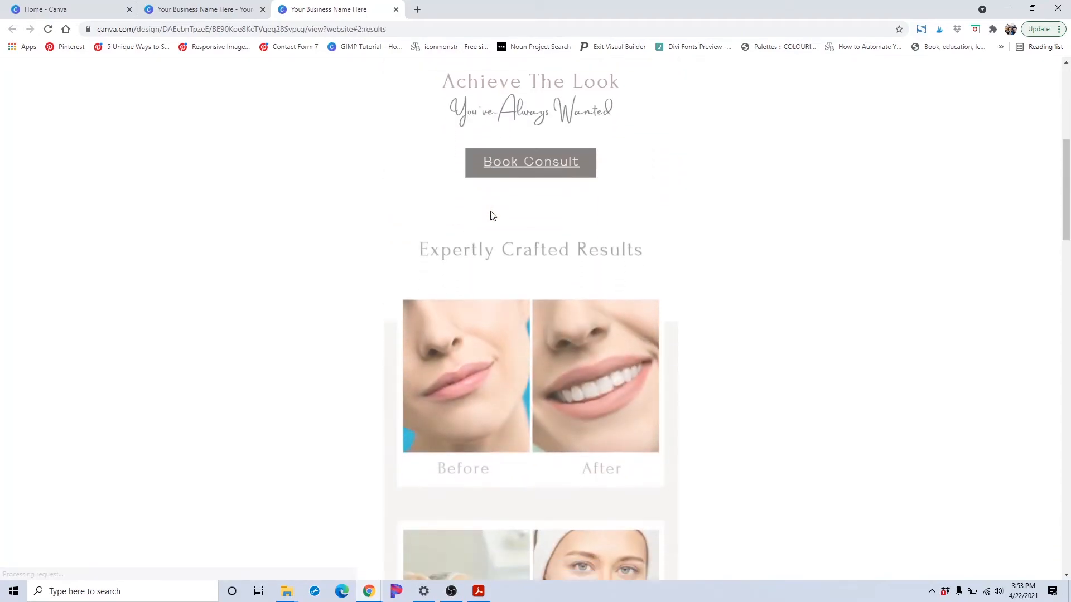
{"action": "scroll", "coordinate": [492, 216], "scroll_direction": "down", "scroll_amount": 5}
{"action": "scroll", "coordinate": [491, 215], "scroll_direction": "down", "scroll_amount": 5}
{"action": "scroll", "coordinate": [491, 211], "scroll_direction": "down", "scroll_amount": 7}
{"action": "scroll", "coordinate": [491, 211], "scroll_direction": "down", "scroll_amount": 6}
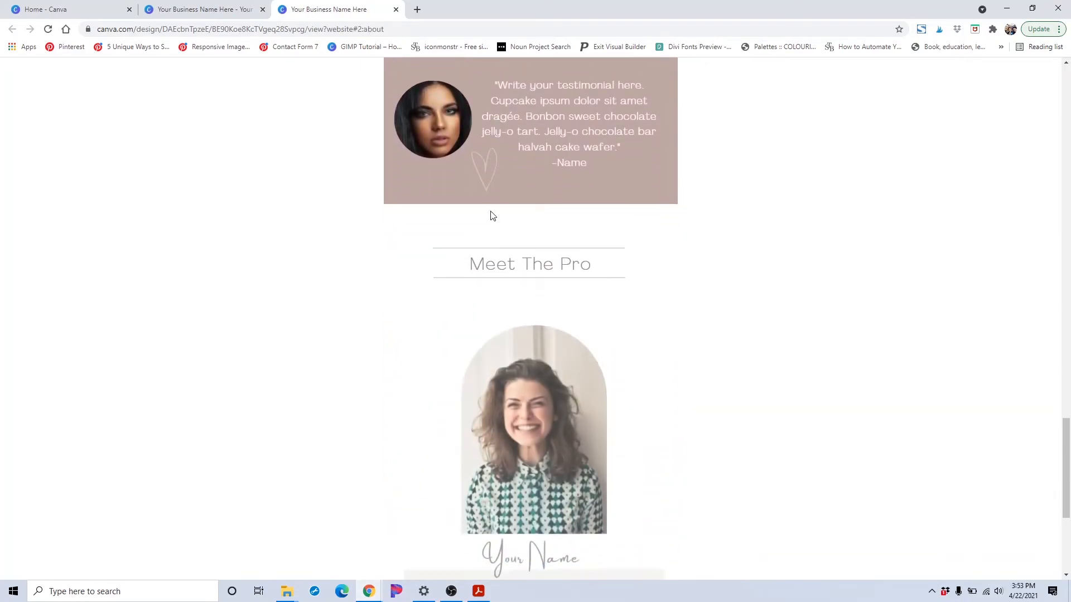
{"action": "scroll", "coordinate": [491, 212], "scroll_direction": "down", "scroll_amount": 4}
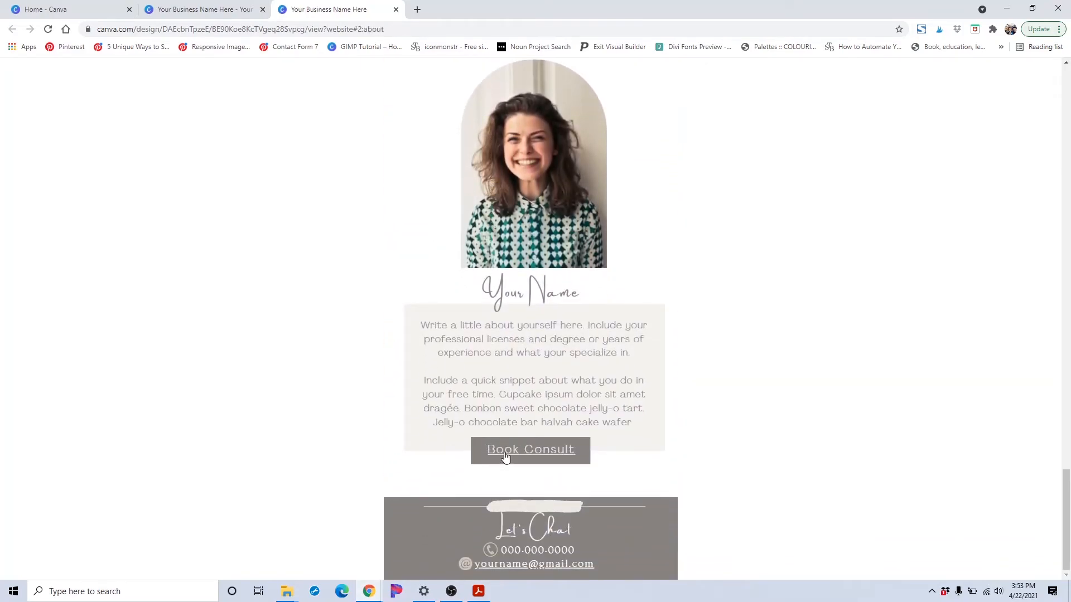
Test the website's Book Consult button and footer e-mail link to check where they lead
{"action": "left_click", "coordinate": [504, 451]}
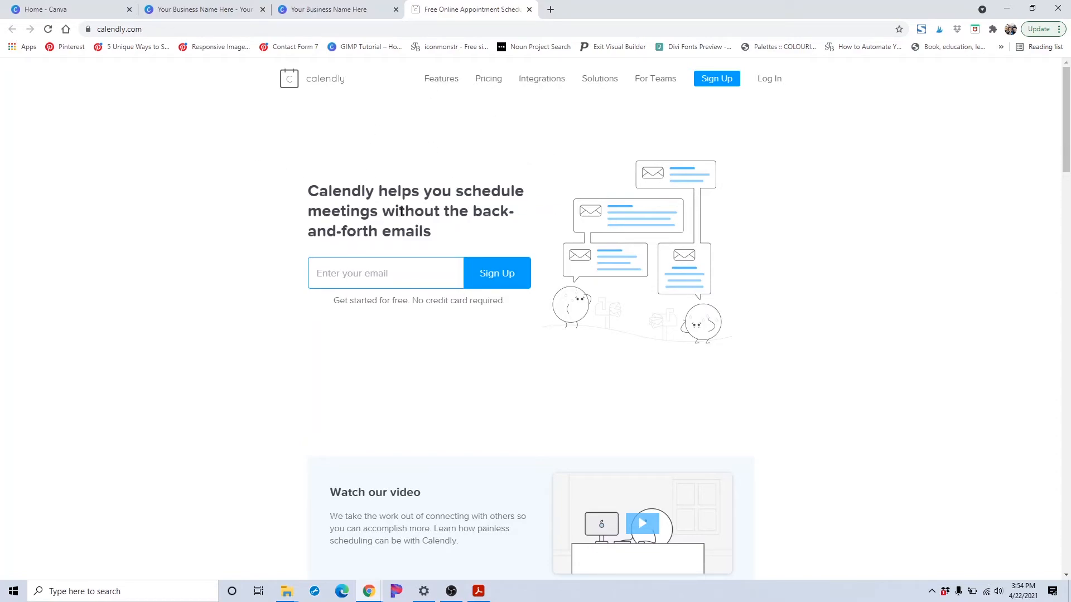
{"action": "left_click", "coordinate": [529, 10]}
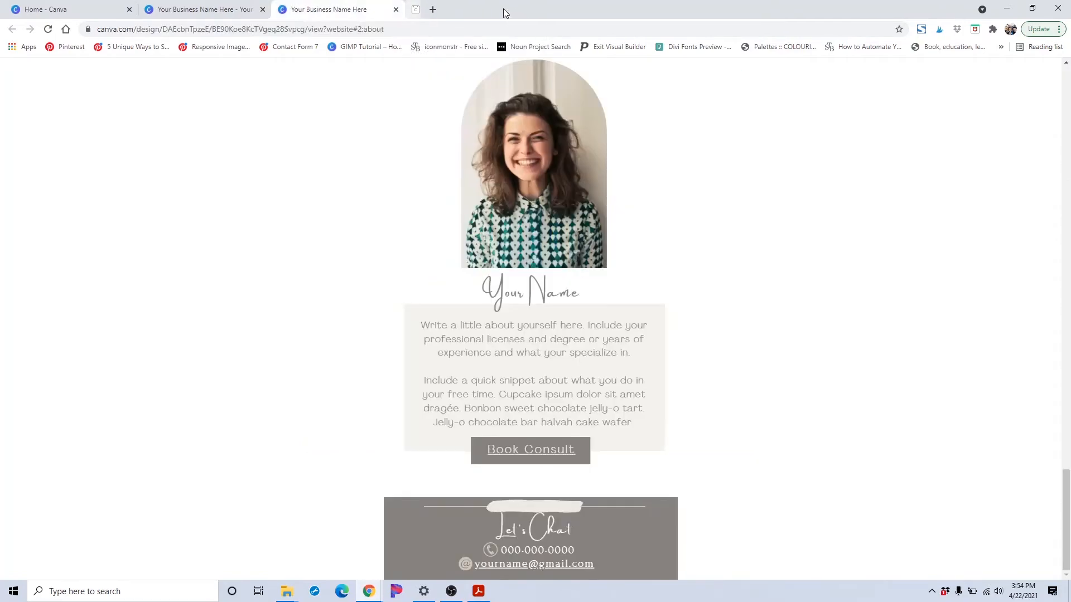
{"action": "left_click", "coordinate": [553, 563]}
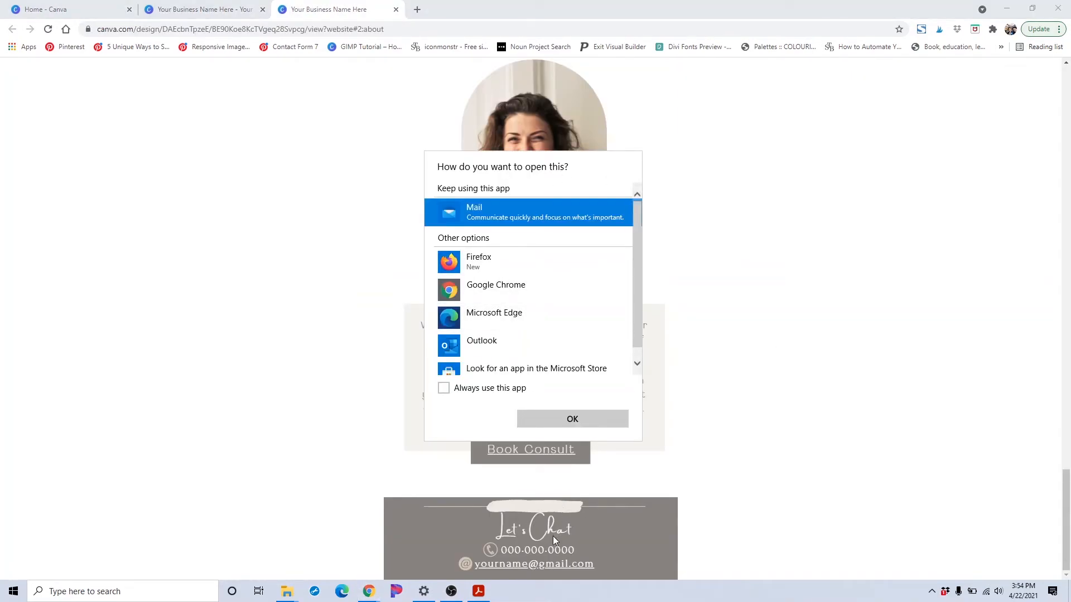
{"action": "left_click", "coordinate": [567, 422]}
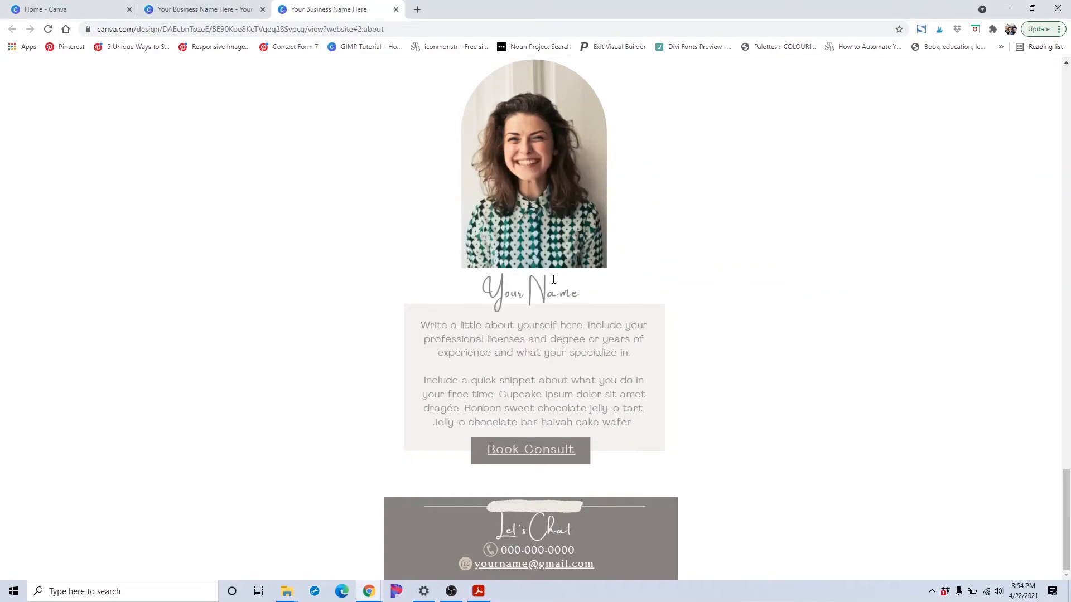
{"action": "scroll", "coordinate": [548, 269], "scroll_direction": "up", "scroll_amount": 20}
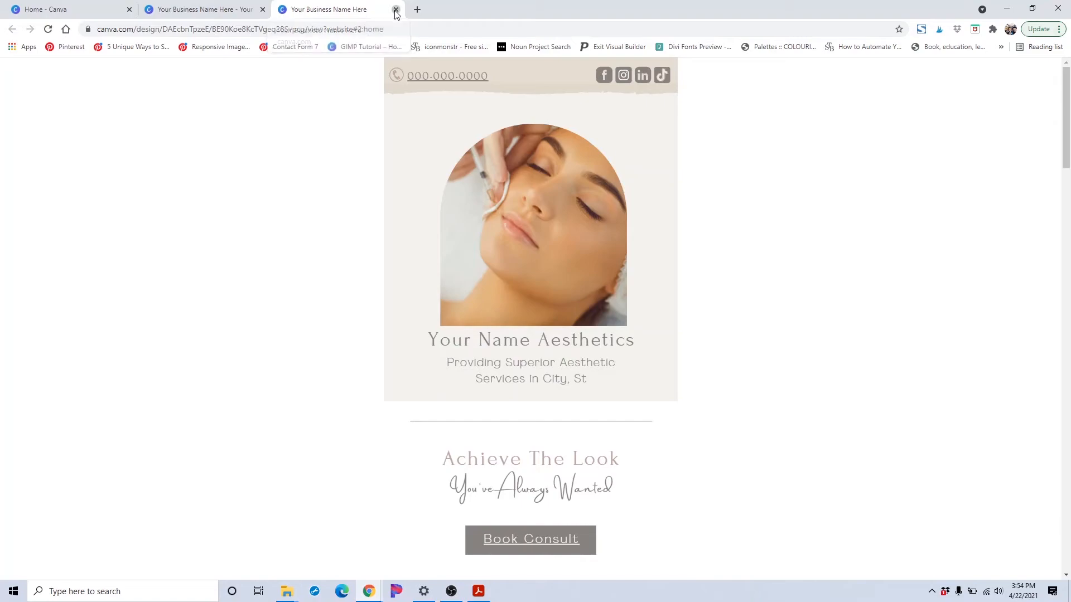
Close the website tab, change the web style to Standard and open the website
{"action": "left_click", "coordinate": [395, 10]}
{"action": "left_click", "coordinate": [903, 306]}
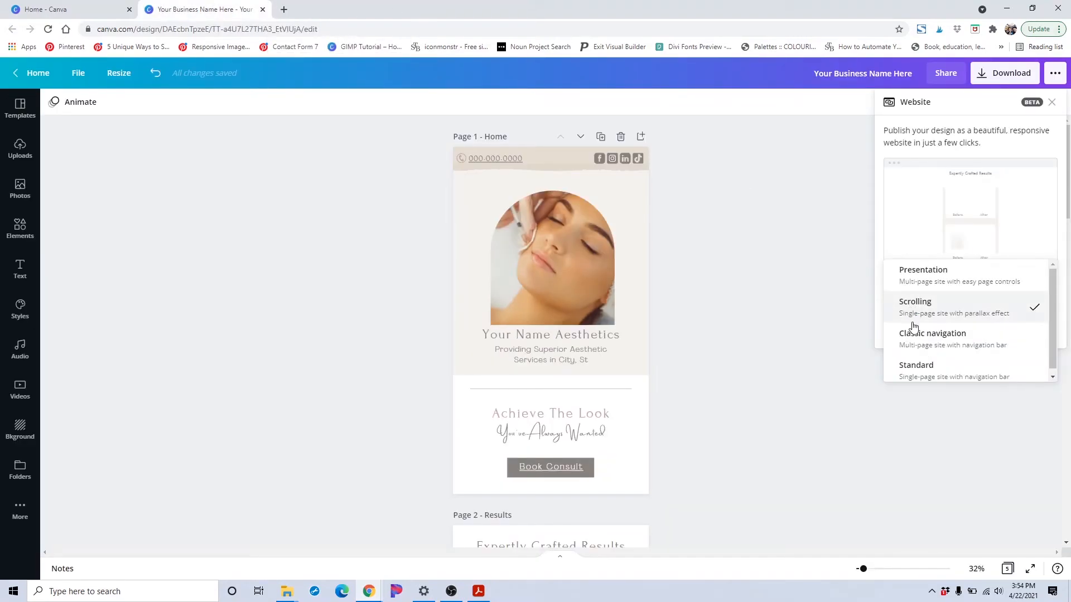
{"action": "left_click", "coordinate": [929, 378]}
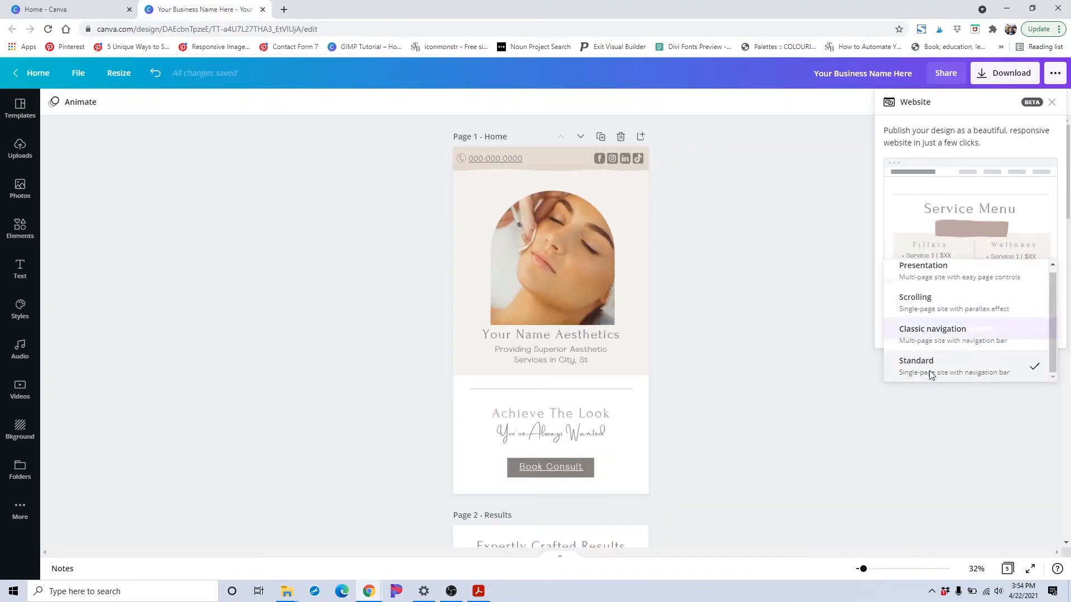
{"action": "left_click", "coordinate": [956, 330]}
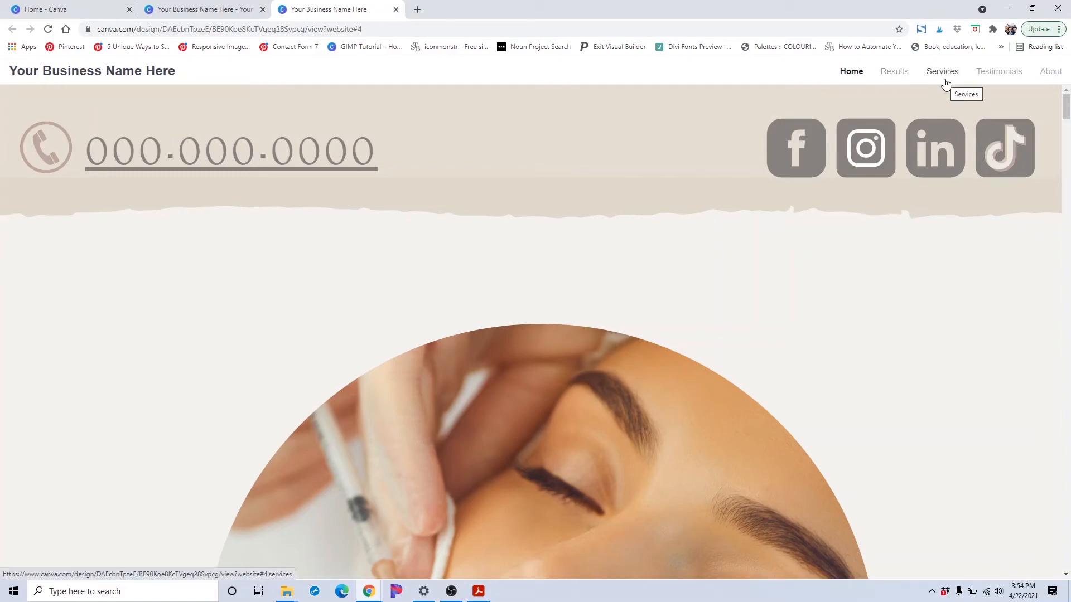
Use the website's navigation bar to jump to and review the Results, Testimonials and About sections
{"action": "left_click", "coordinate": [882, 77]}
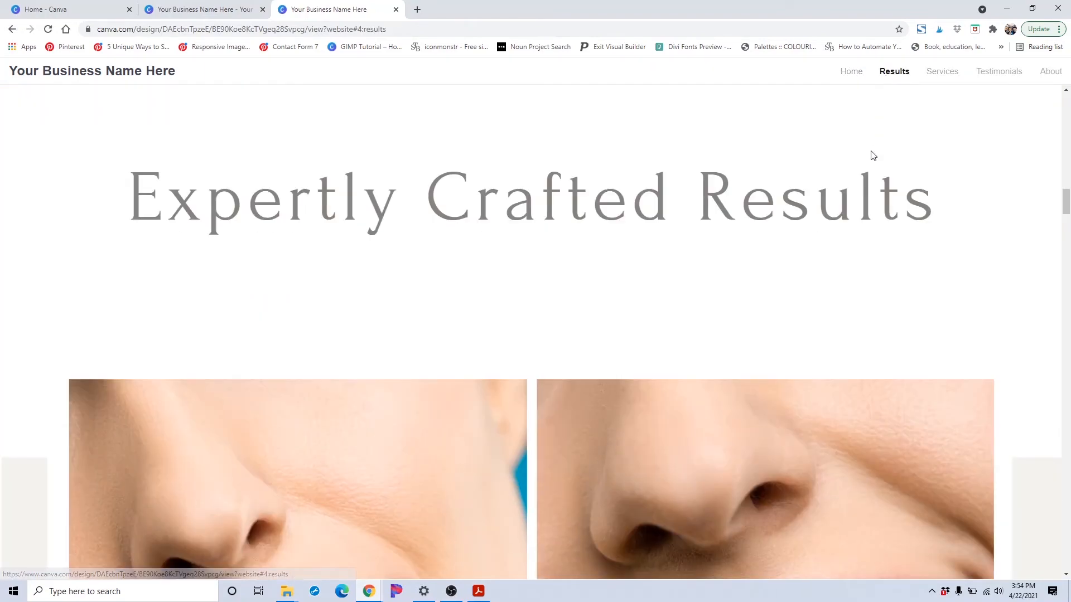
{"action": "scroll", "coordinate": [873, 156], "scroll_direction": "down", "scroll_amount": 10}
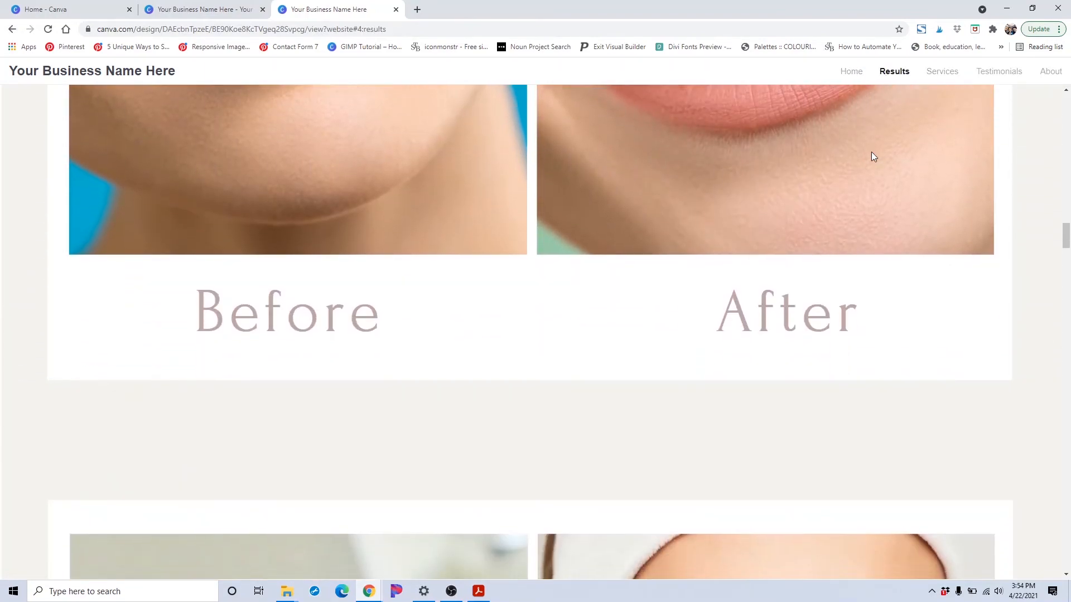
{"action": "scroll", "coordinate": [873, 157], "scroll_direction": "down", "scroll_amount": 5}
{"action": "left_click", "coordinate": [1010, 73]}
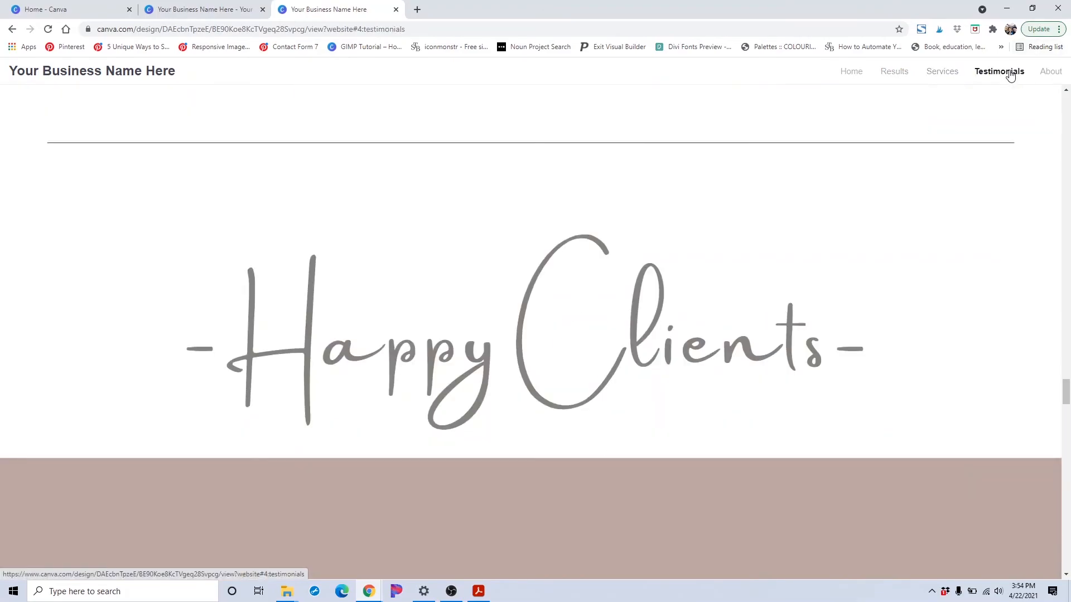
{"action": "scroll", "coordinate": [936, 155], "scroll_direction": "down", "scroll_amount": 8}
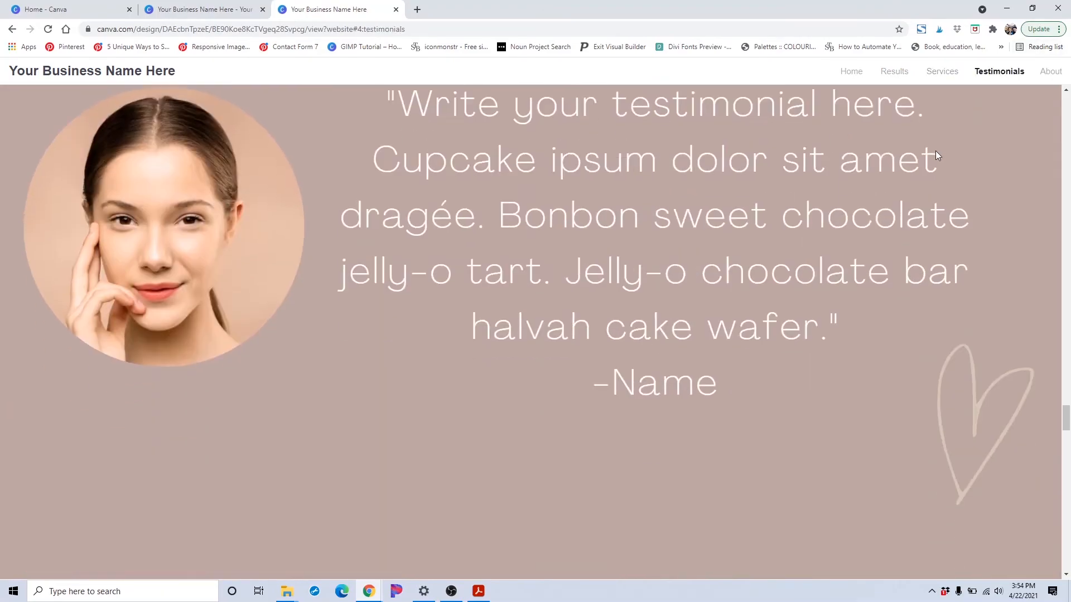
{"action": "scroll", "coordinate": [935, 155], "scroll_direction": "down", "scroll_amount": 3}
{"action": "left_click", "coordinate": [1051, 71]}
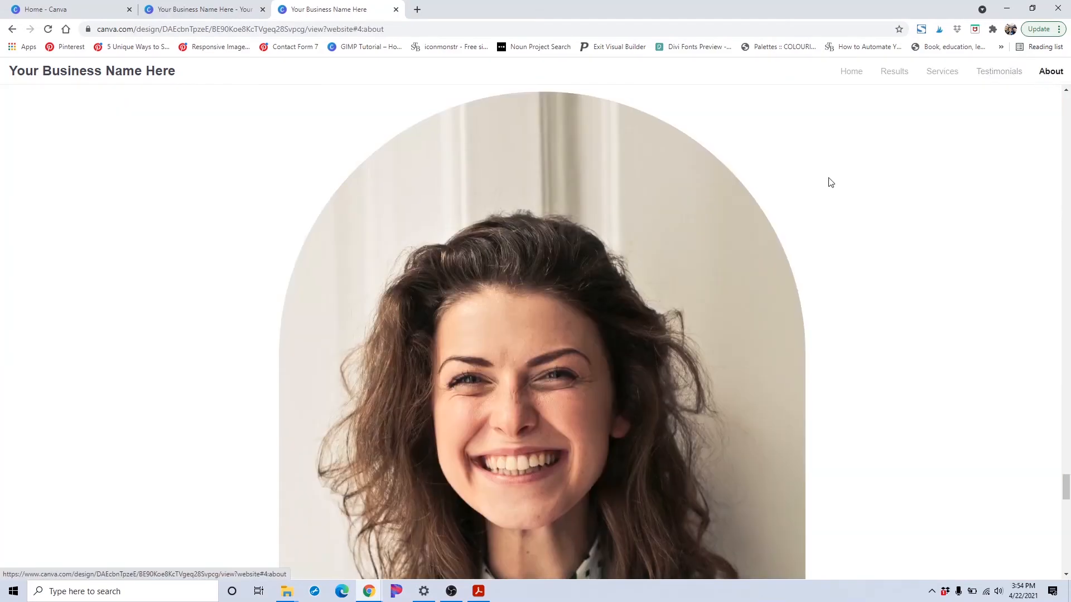
{"action": "scroll", "coordinate": [831, 181], "scroll_direction": "down", "scroll_amount": 10}
{"action": "scroll", "coordinate": [830, 182], "scroll_direction": "down", "scroll_amount": 5}
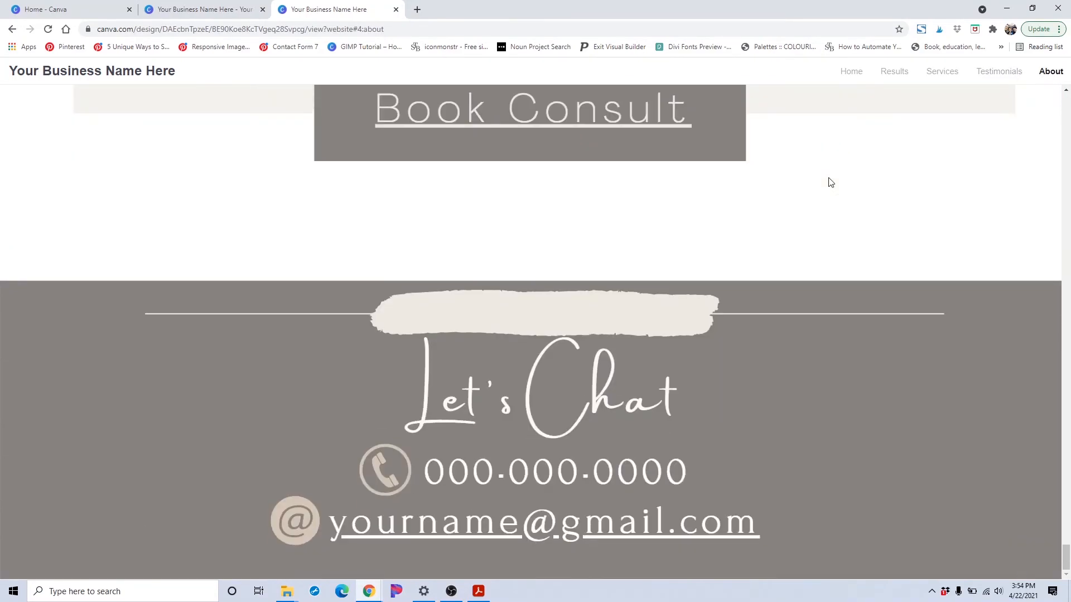
{"action": "scroll", "coordinate": [829, 179], "scroll_direction": "up", "scroll_amount": 15}
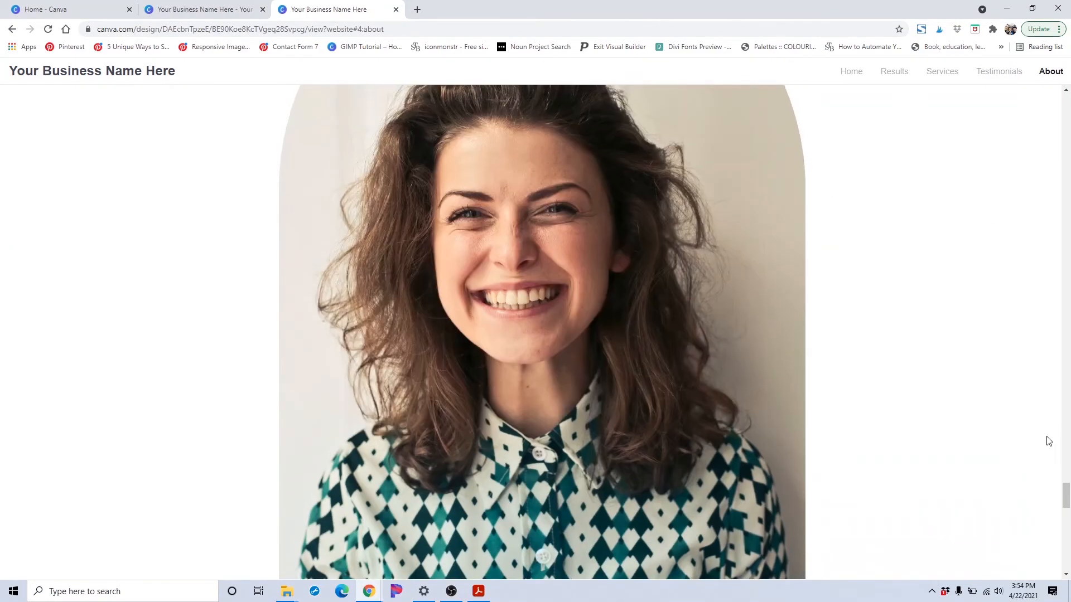
{"action": "left_click_drag", "start_coordinate": [1066, 496], "coordinate": [1045, 99]}
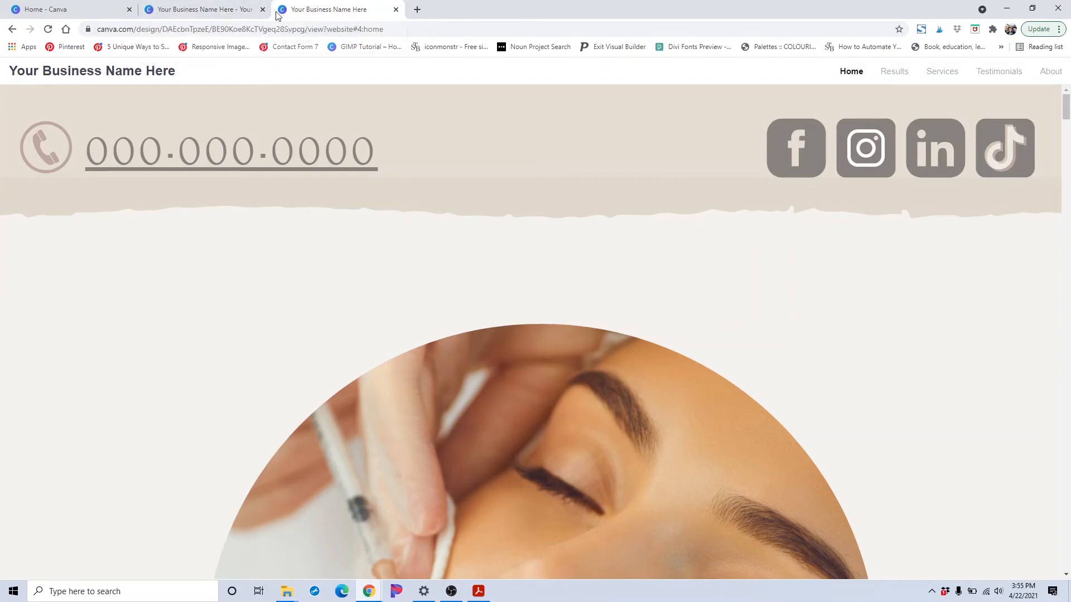
Switch the web style back to Scrolling and open the website again
{"action": "left_click", "coordinate": [244, 8]}
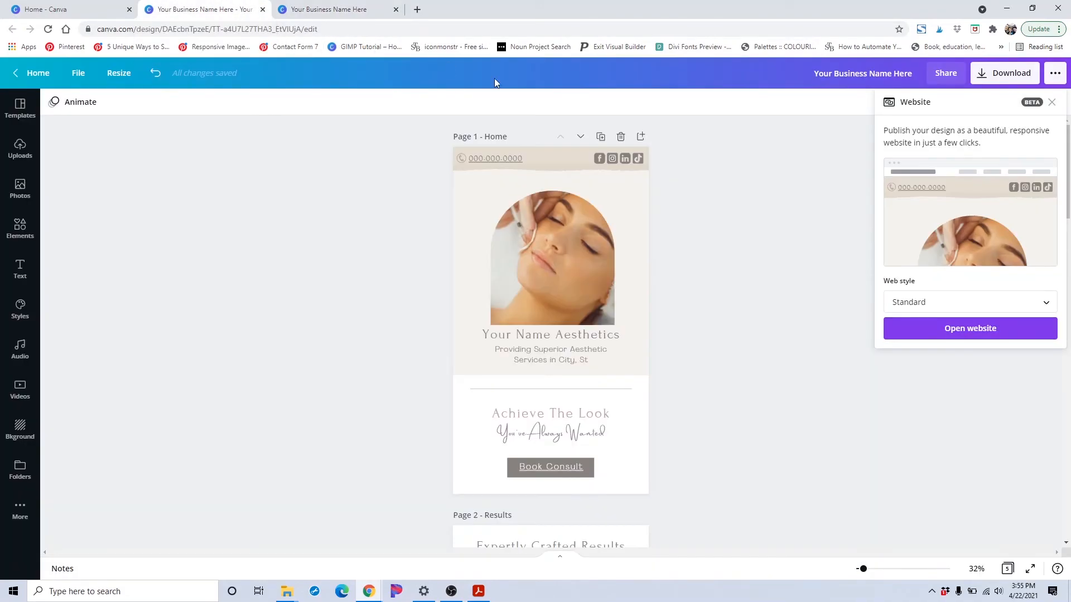
{"action": "left_click", "coordinate": [930, 302]}
{"action": "left_click", "coordinate": [926, 245]}
{"action": "left_click", "coordinate": [944, 330]}
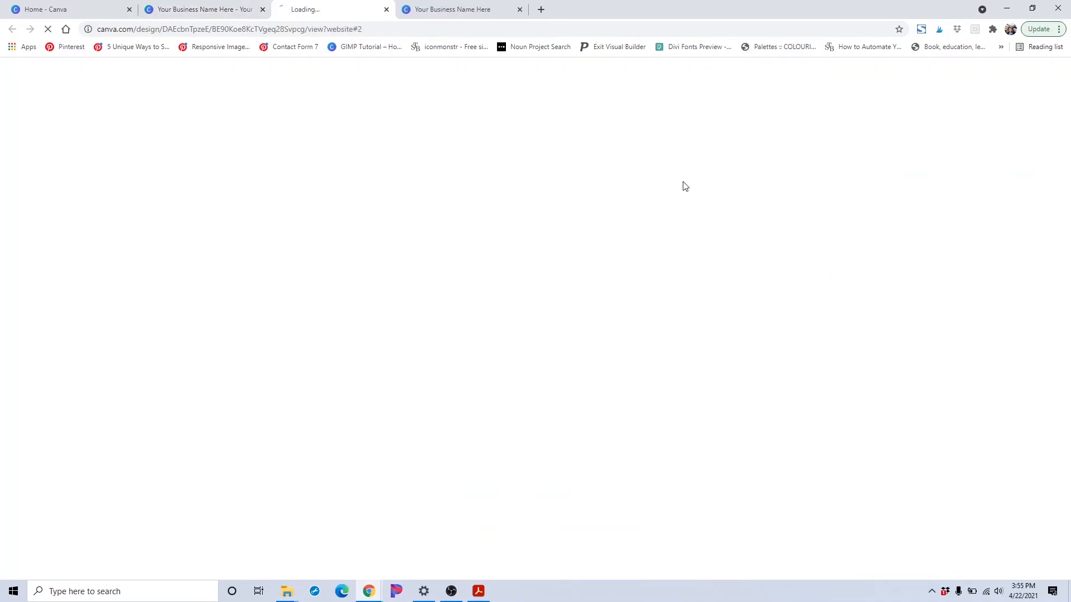
Open bitly.com in a new browser tab
{"action": "left_click", "coordinate": [429, 13]}
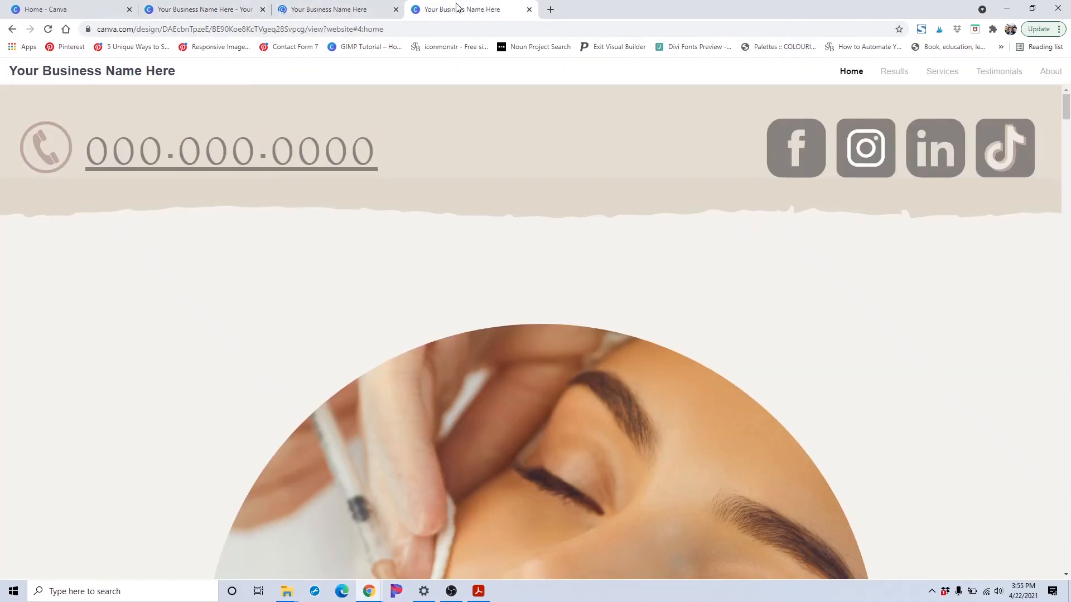
{"action": "left_click", "coordinate": [373, 6]}
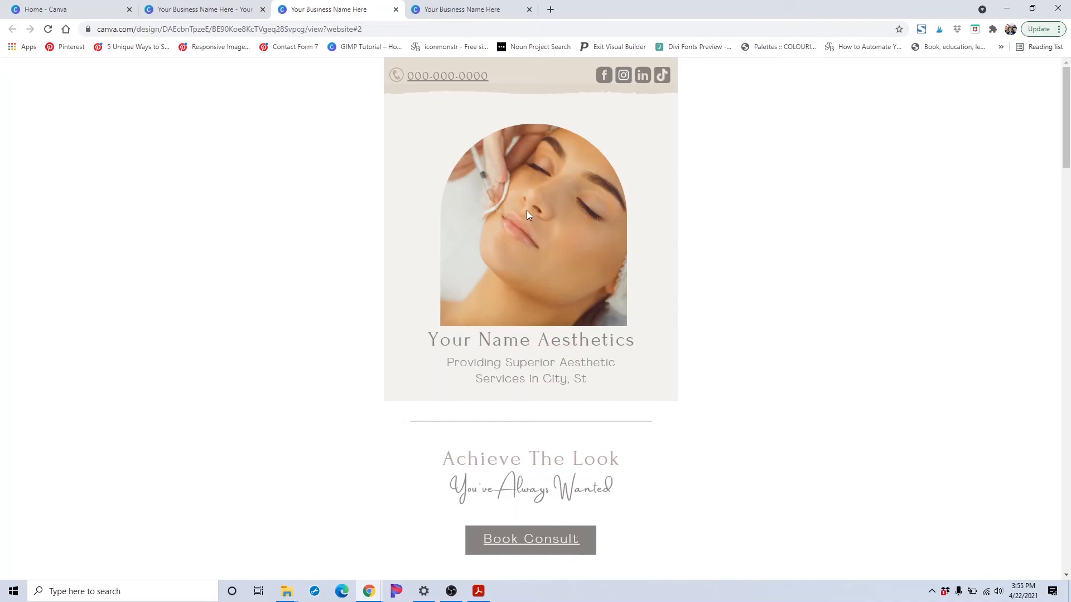
{"action": "left_click", "coordinate": [179, 9]}
{"action": "left_click", "coordinate": [330, 10]}
{"action": "left_click", "coordinate": [368, 32]}
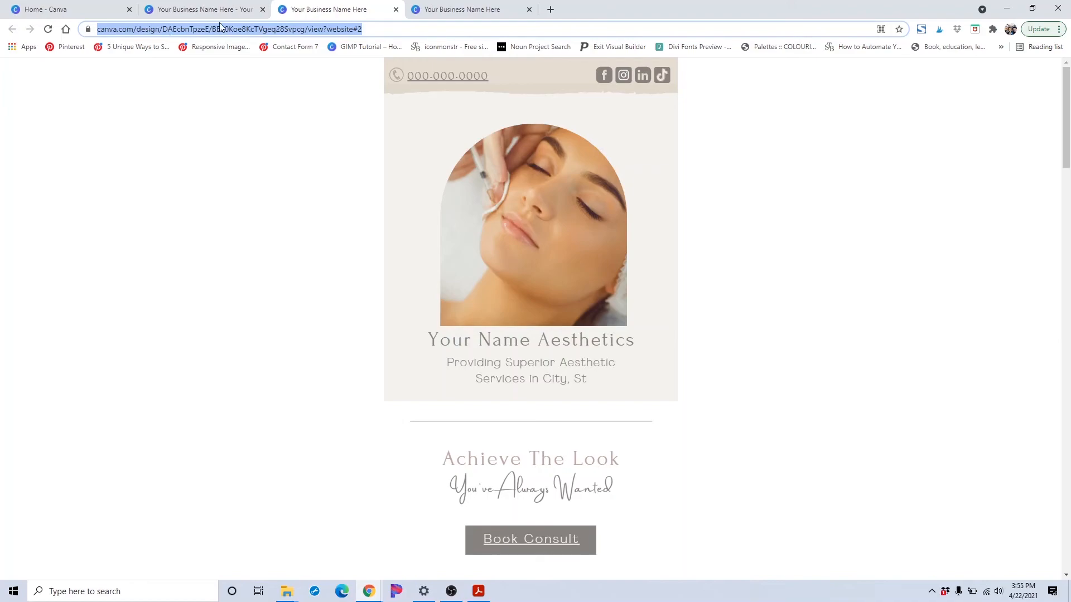
{"action": "left_click", "coordinate": [549, 12]}
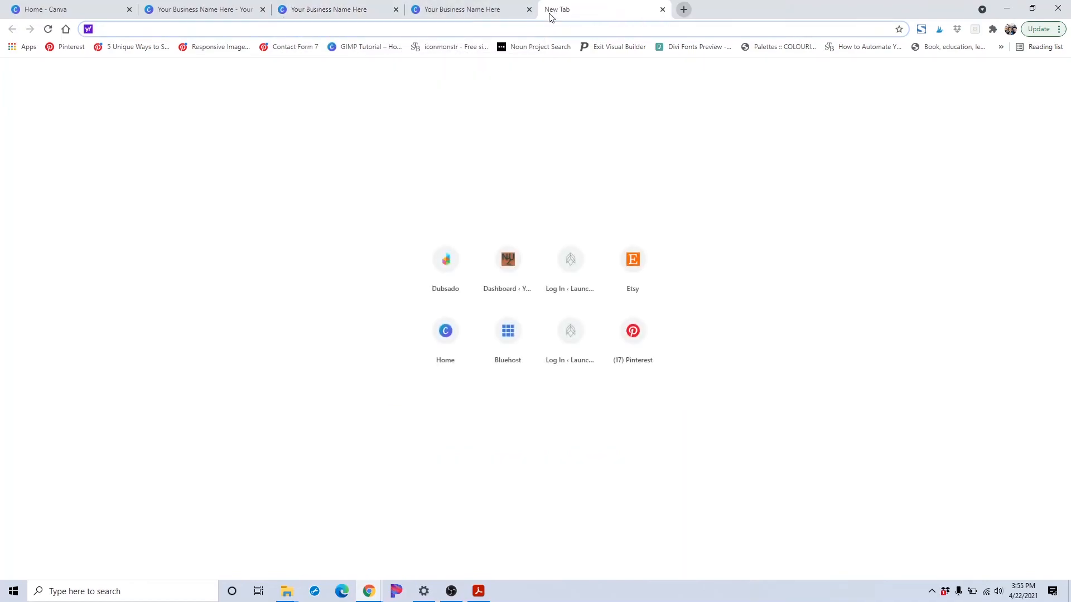
{"action": "type", "text": "bitly"}
{"action": "key", "text": "Return"}
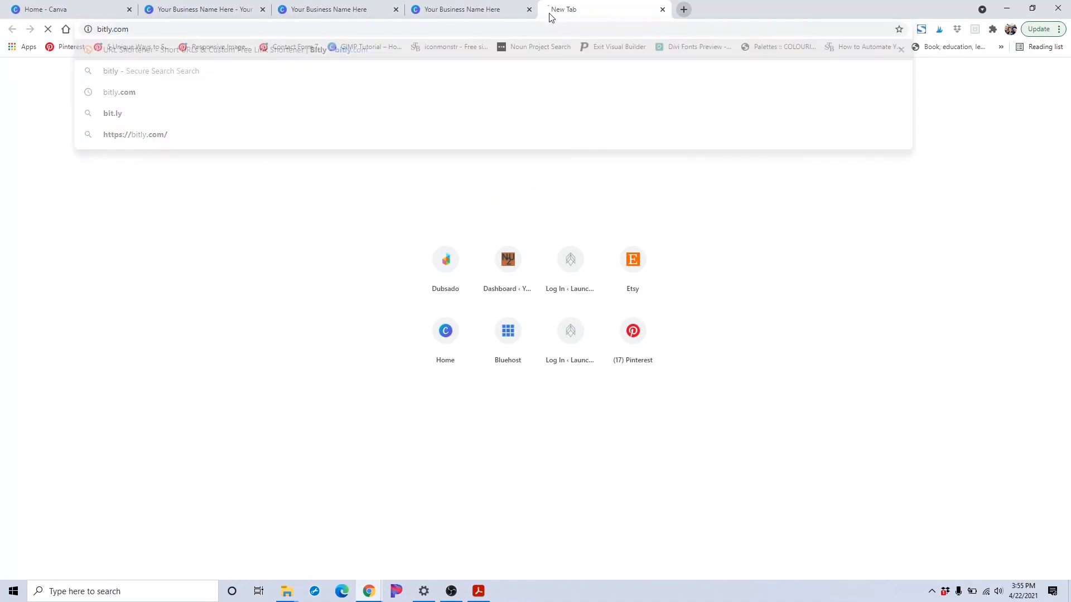
Copy the full URL of the scrolling website from its address bar
{"action": "left_click", "coordinate": [335, 8]}
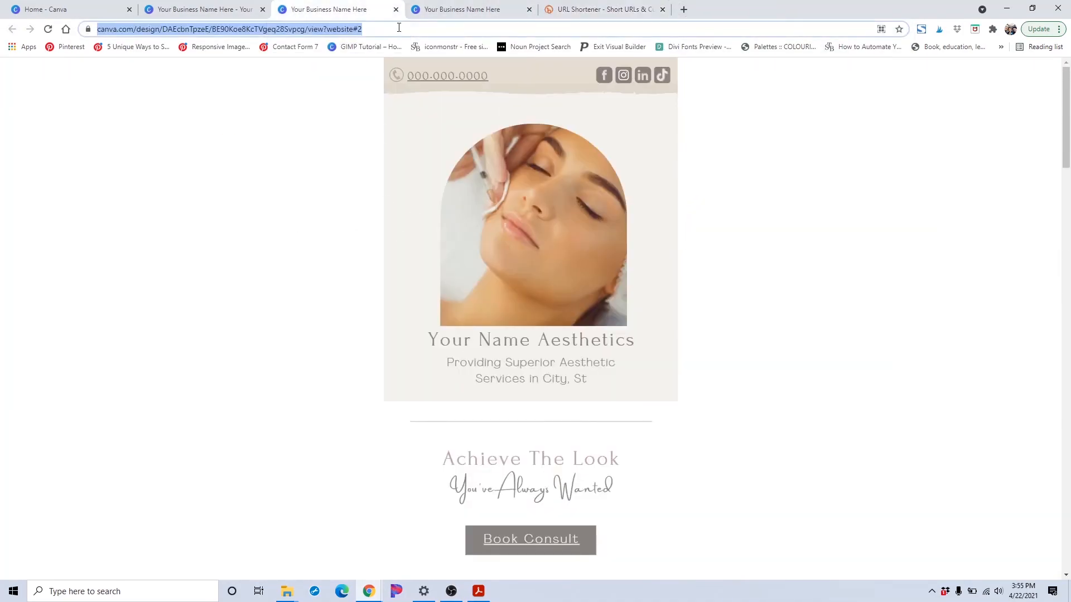
{"action": "left_click", "coordinate": [457, 11]}
{"action": "left_click", "coordinate": [529, 9]}
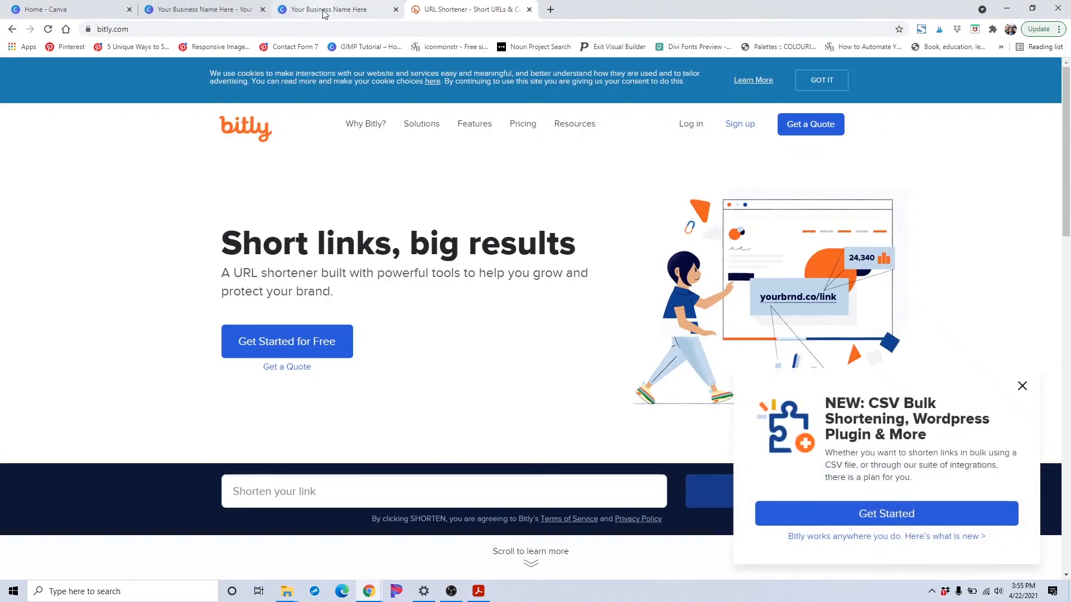
{"action": "left_click", "coordinate": [324, 11]}
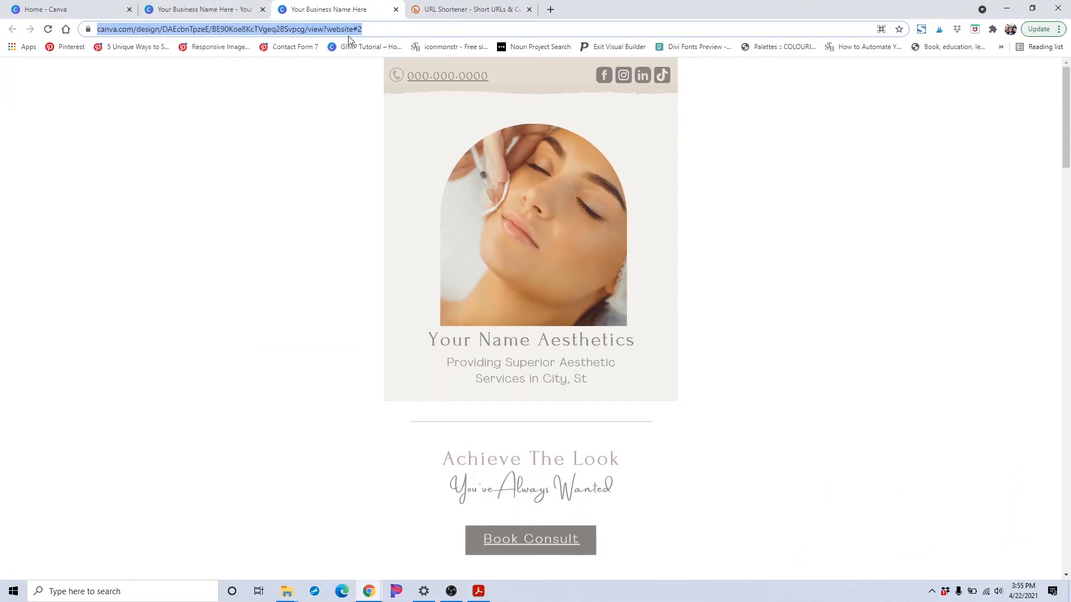
{"action": "left_click", "coordinate": [286, 29]}
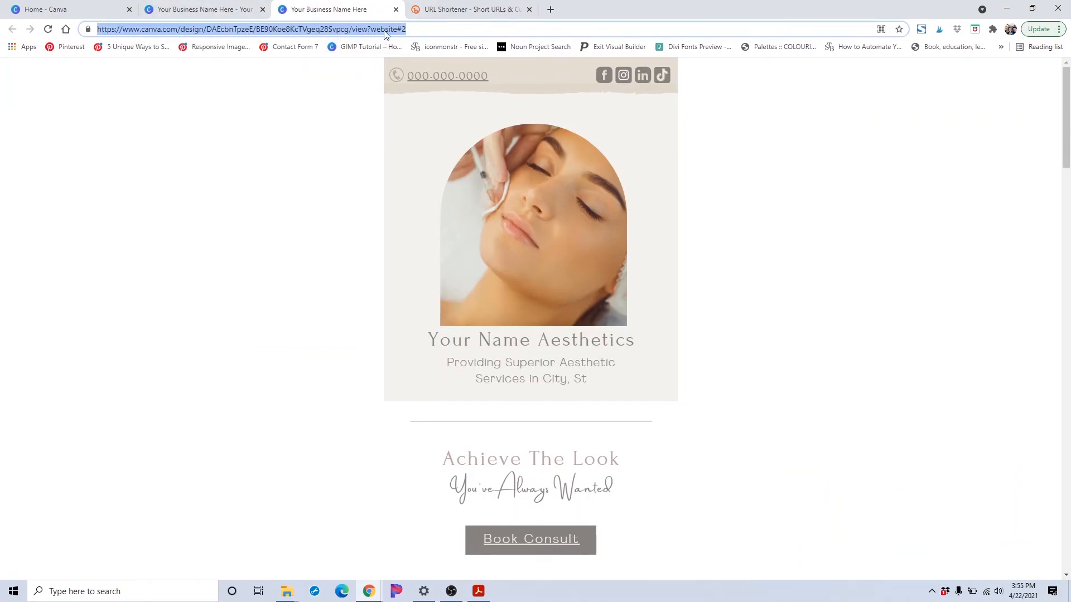
{"action": "triple_click", "coordinate": [431, 28]}
{"action": "right_click", "coordinate": [428, 29]}
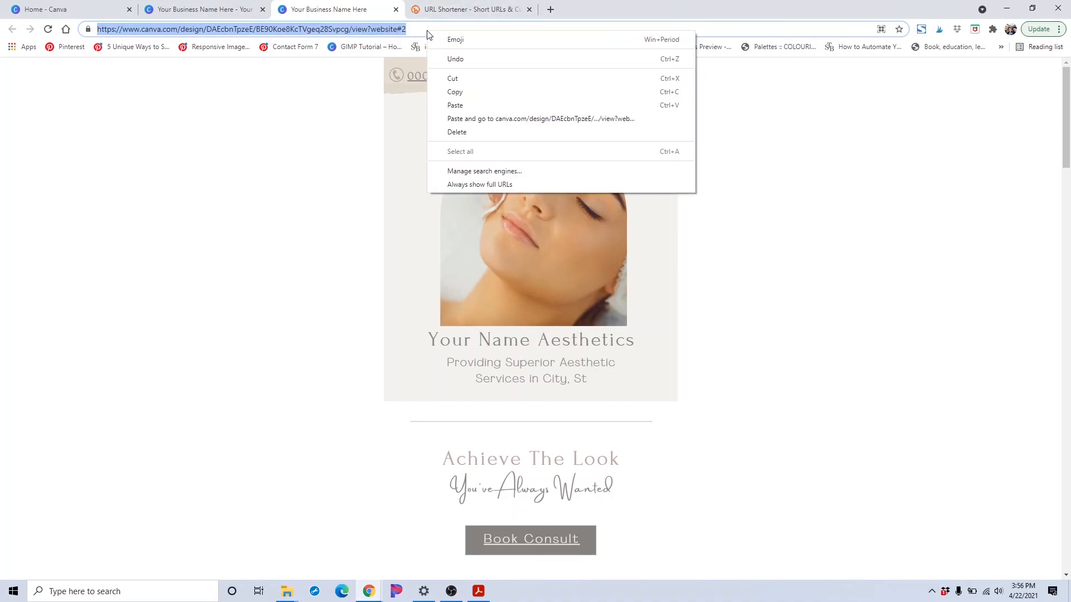
{"action": "left_click", "coordinate": [444, 91]}
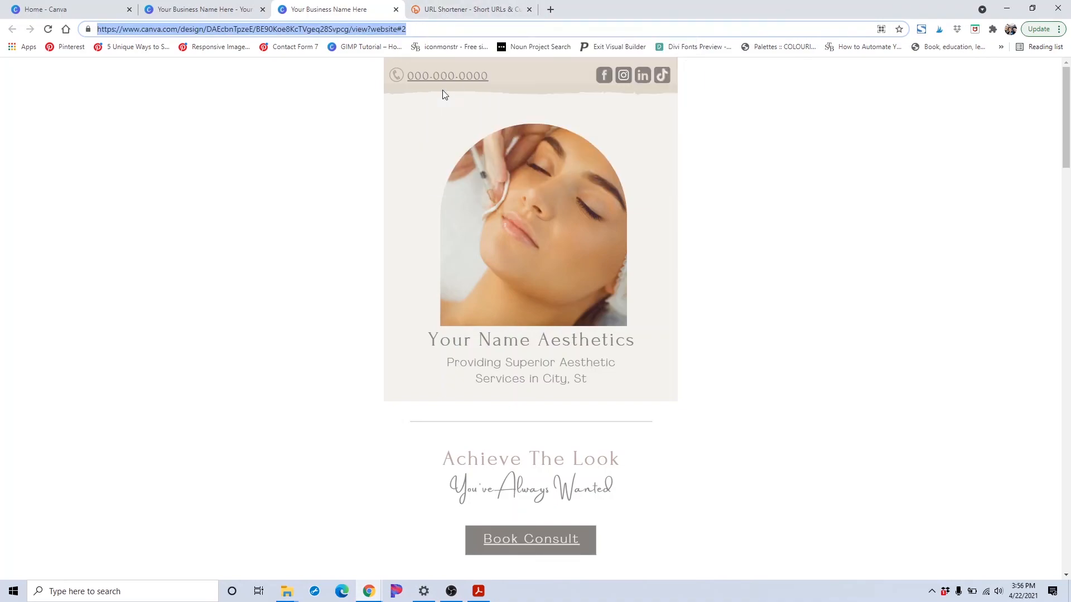
Paste the website URL into Bitly's shortener, shorten it and copy the resulting bit.ly link
{"action": "left_click", "coordinate": [437, 11]}
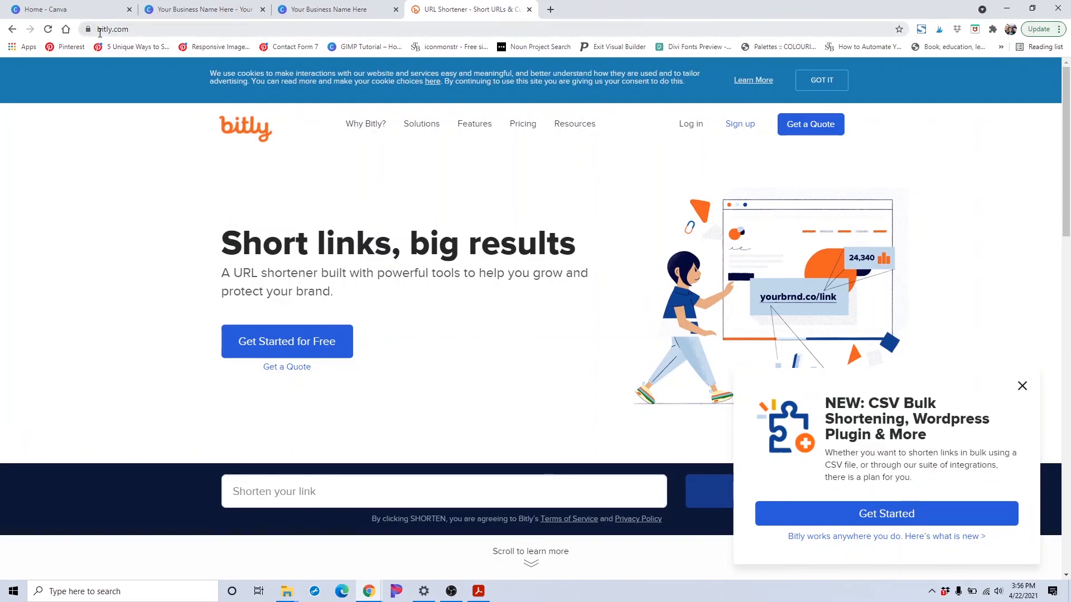
{"action": "scroll", "coordinate": [335, 279], "scroll_direction": "down", "scroll_amount": 2}
{"action": "left_click", "coordinate": [357, 381]}
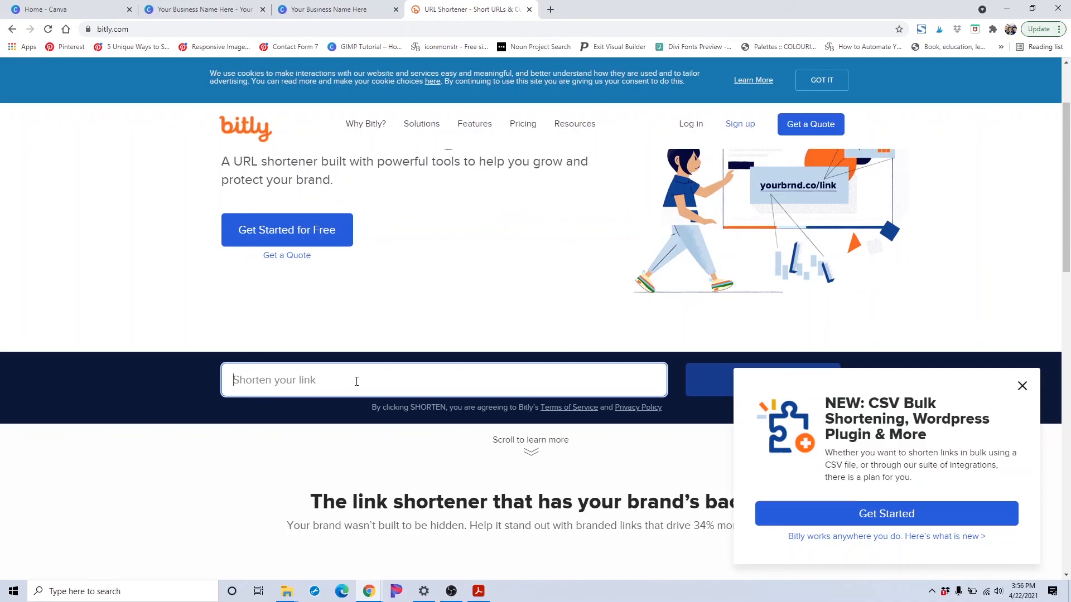
{"action": "key", "text": "ctrl+v"}
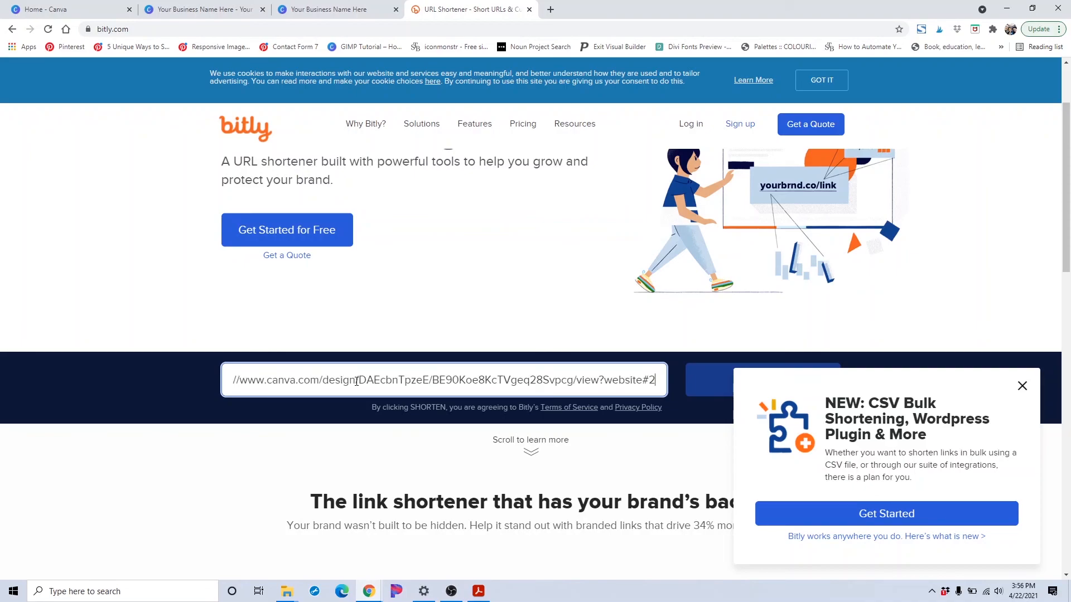
{"action": "right_click", "coordinate": [356, 381]}
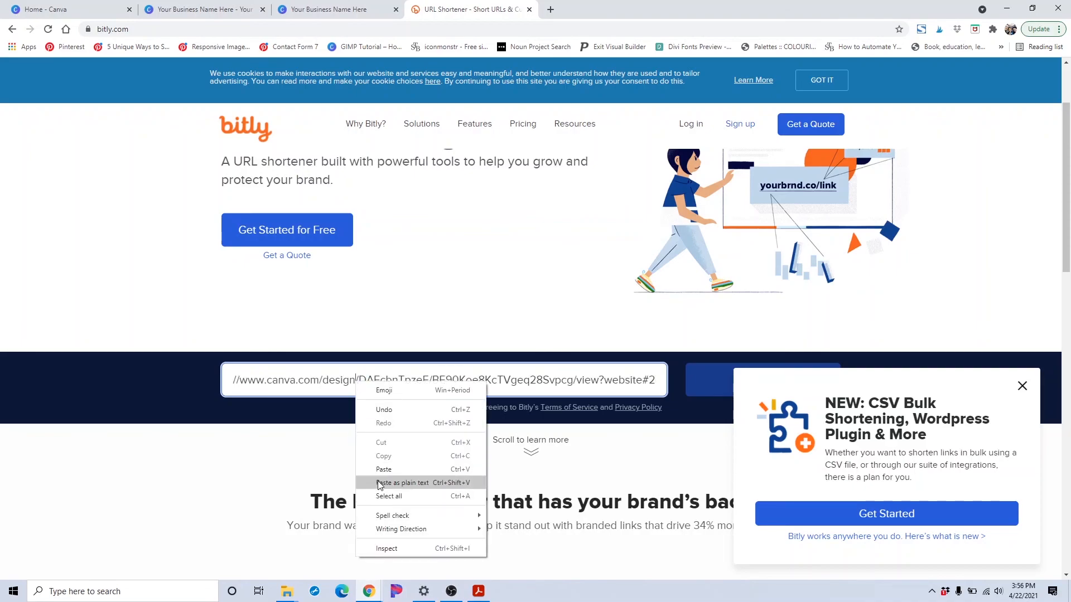
{"action": "left_click", "coordinate": [716, 392]}
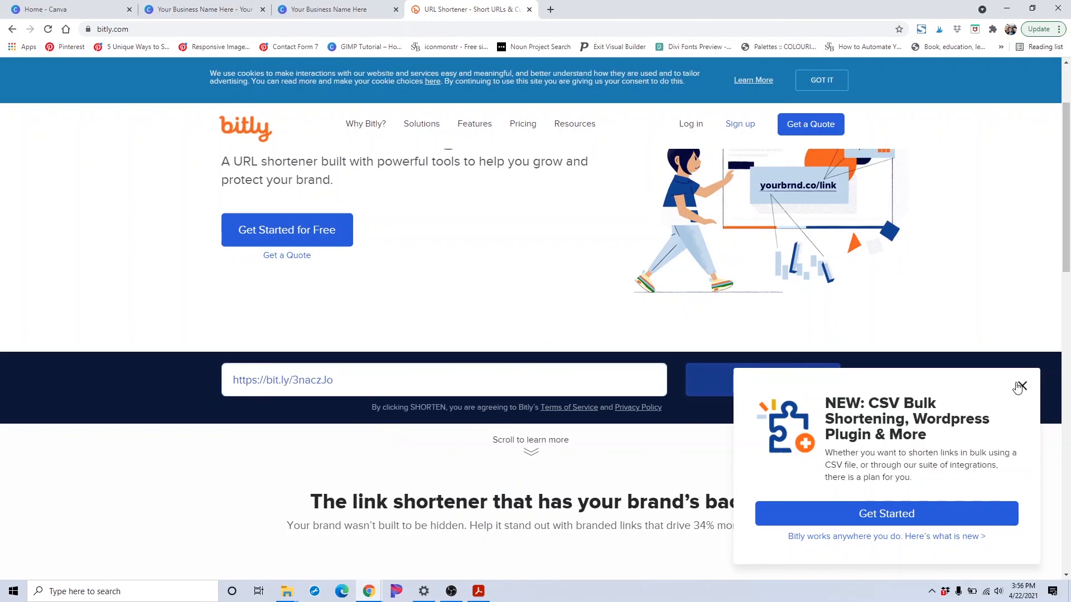
{"action": "left_click", "coordinate": [1021, 387]}
{"action": "left_click_drag", "start_coordinate": [345, 380], "coordinate": [221, 380]}
{"action": "key", "text": "ctrl+c"}
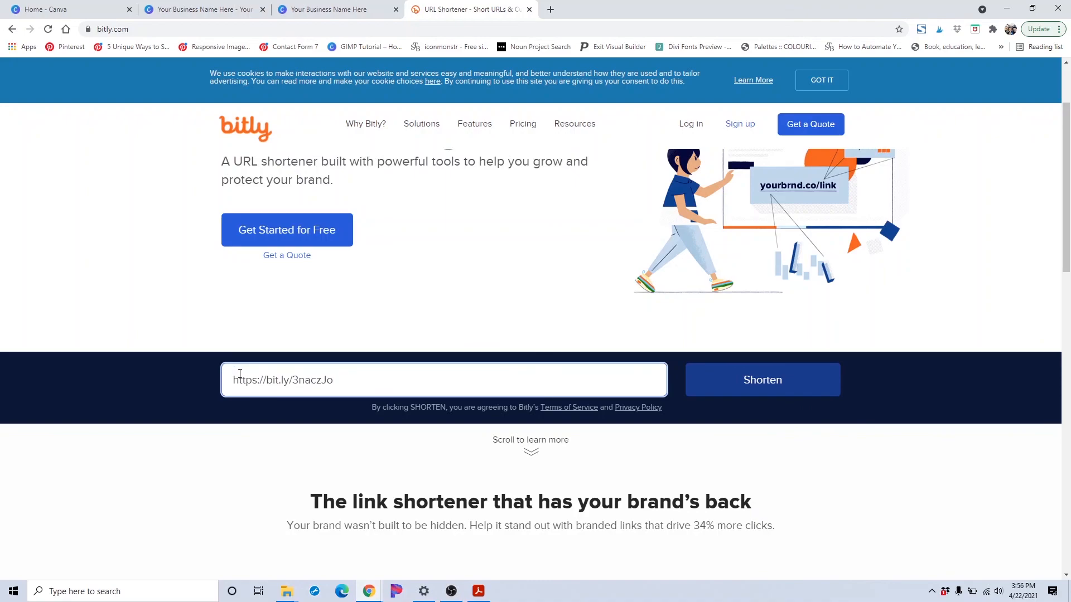
Test the shortened bit.ly link by opening it in a new browser tab, then return to the Bitly tab
{"action": "triple_click", "coordinate": [260, 382]}
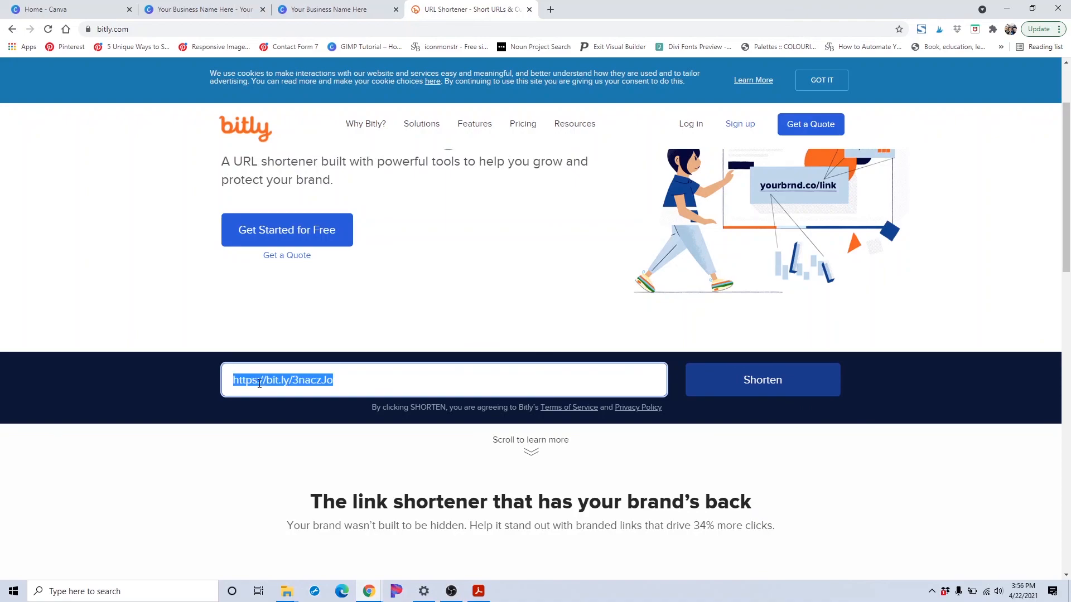
{"action": "right_click", "coordinate": [259, 384]}
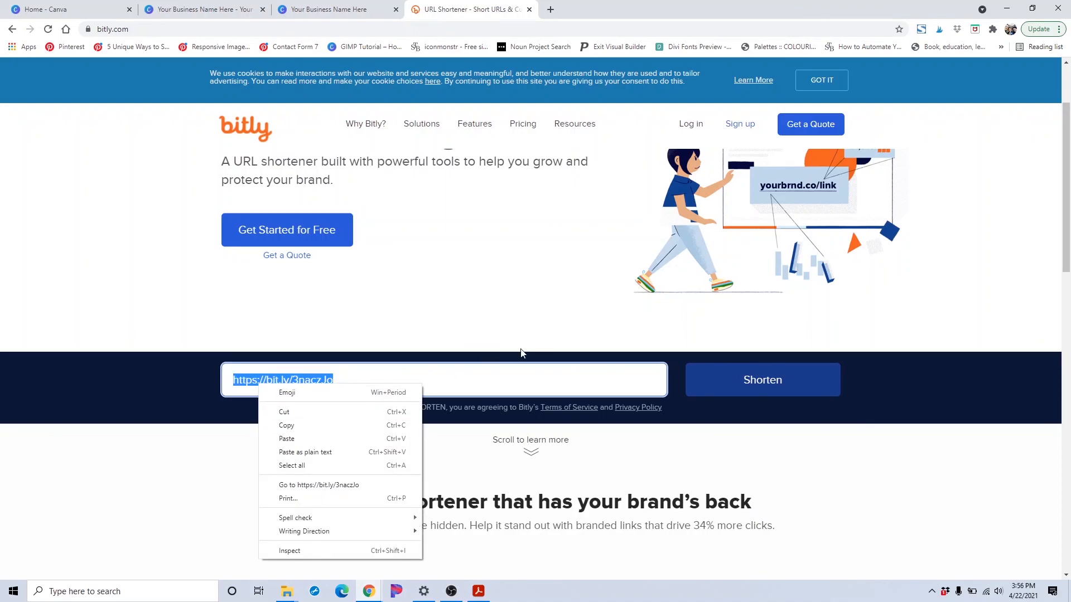
{"action": "left_click", "coordinate": [551, 10]}
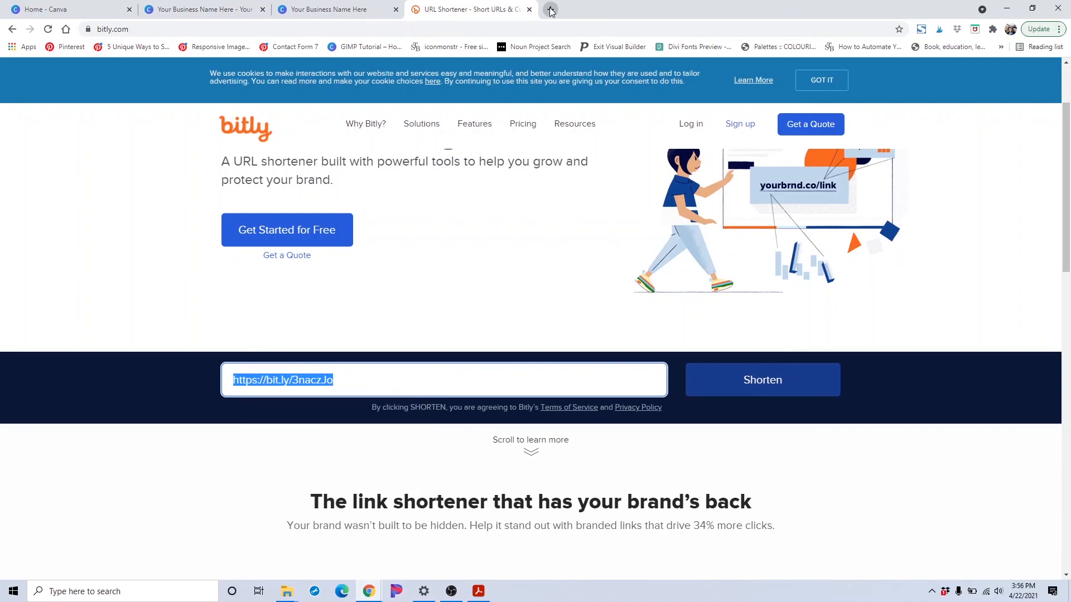
{"action": "left_click", "coordinate": [551, 9]}
{"action": "key", "text": "ctrl+v"}
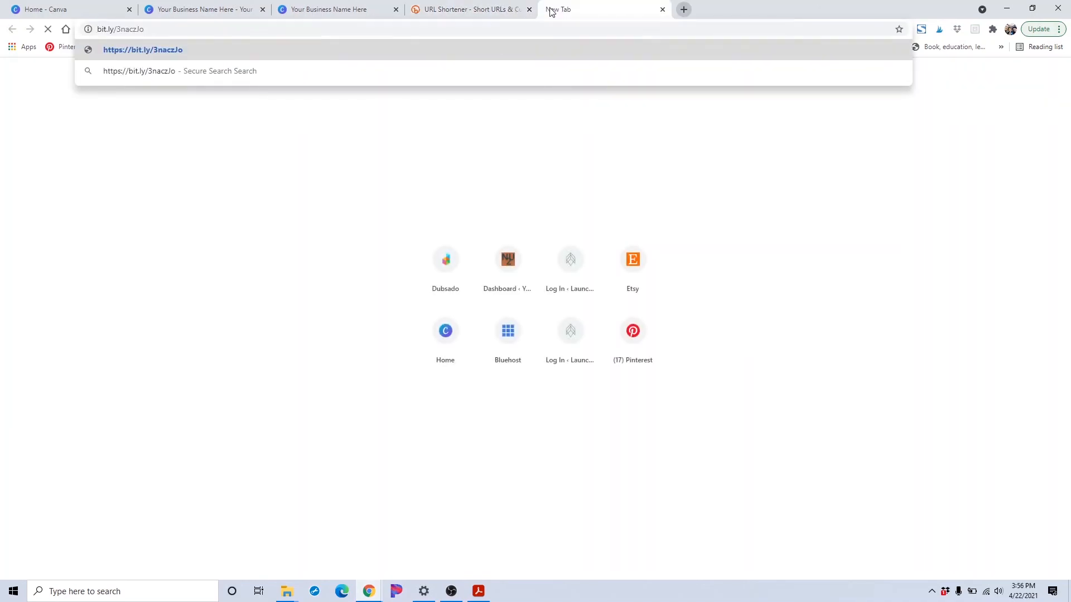
{"action": "key", "text": "Return"}
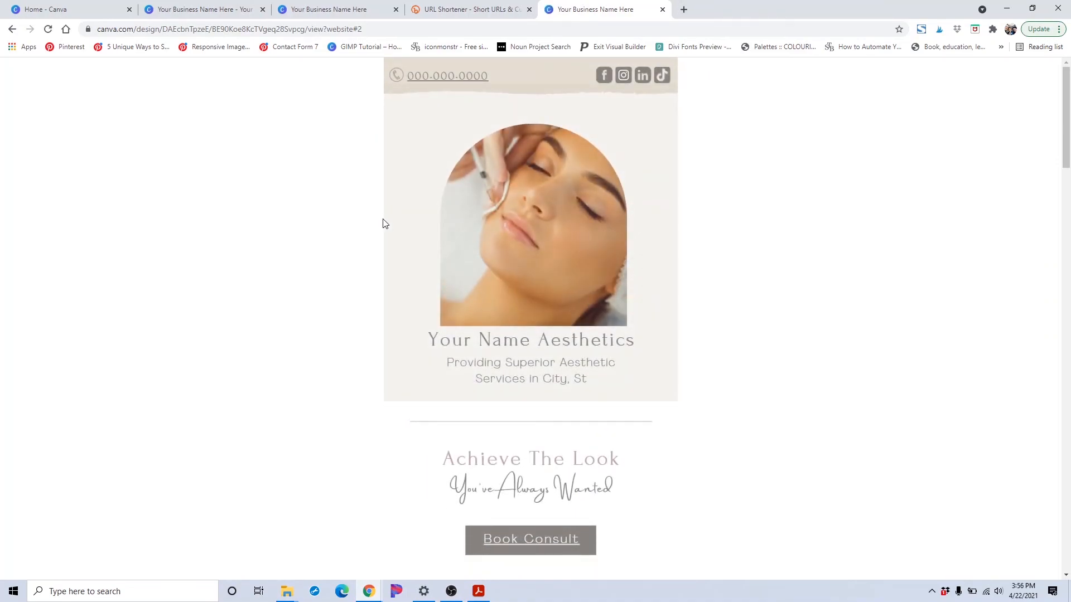
{"action": "left_click", "coordinate": [473, 9]}
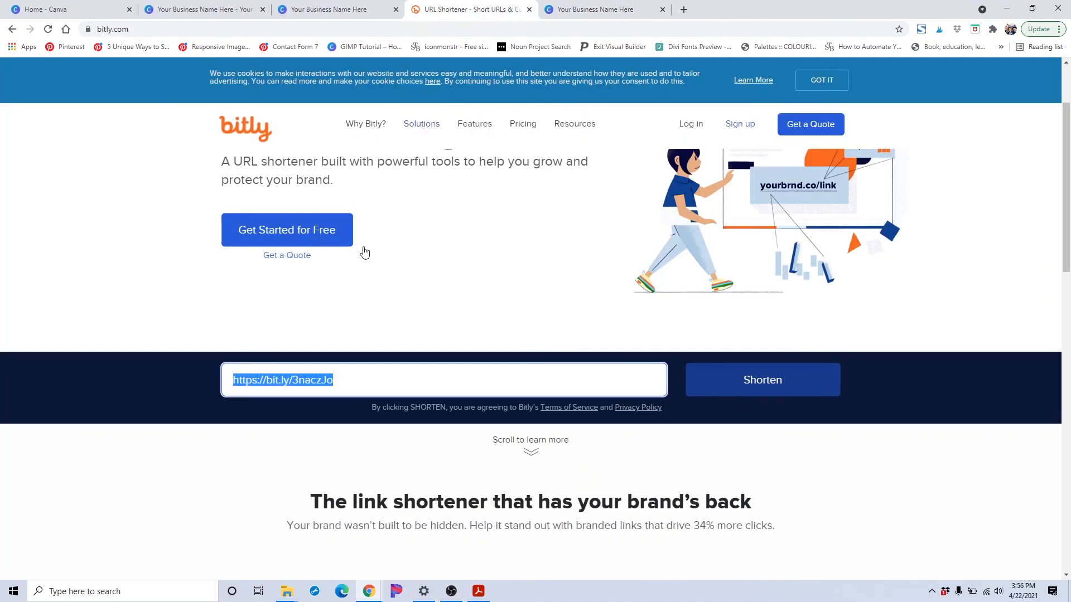